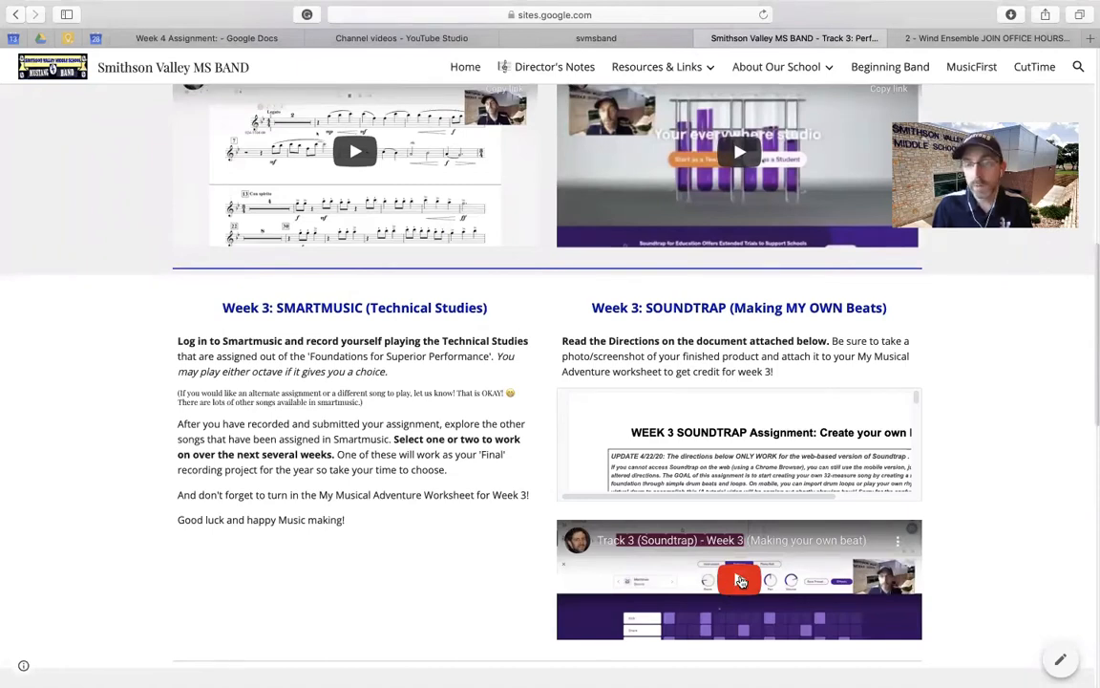
Review the Week 4 Smartmusic and Soundtrap assignment descriptions on the band website's Track 3 page.
scroll(153, 368, "down", 2)
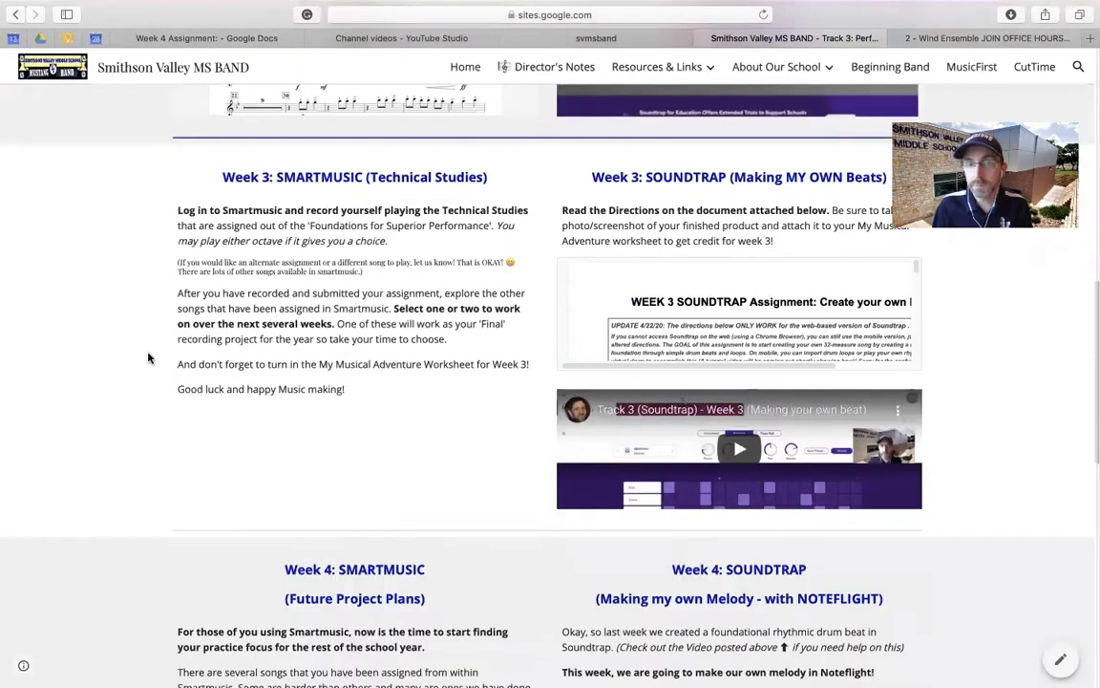
scroll(149, 358, "down", 4)
scroll(148, 358, "down", 2)
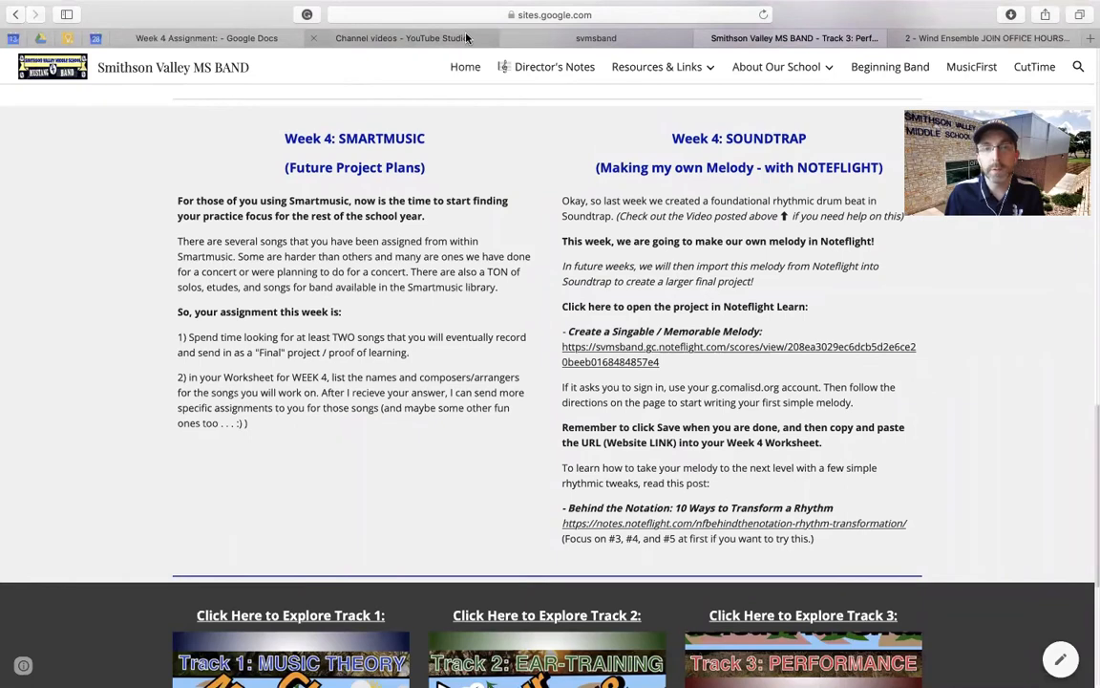
Switch to the 2 - Wind Ensemble class in Google Classroom and look through its classwork by topic.
left_click(993, 40)
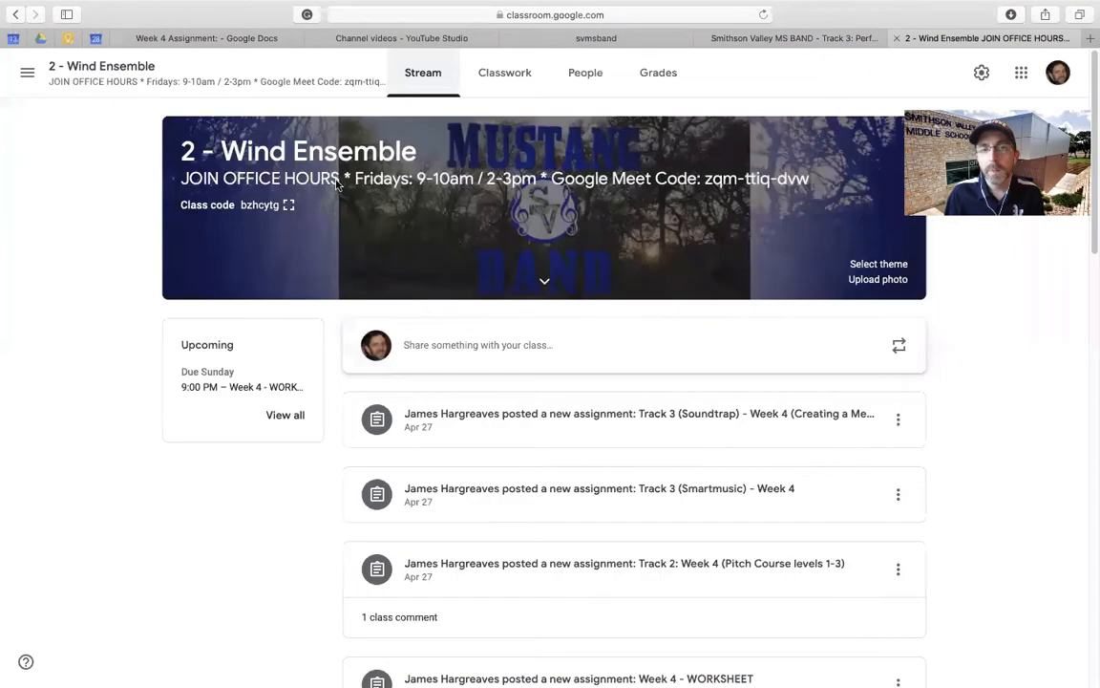
left_click(506, 73)
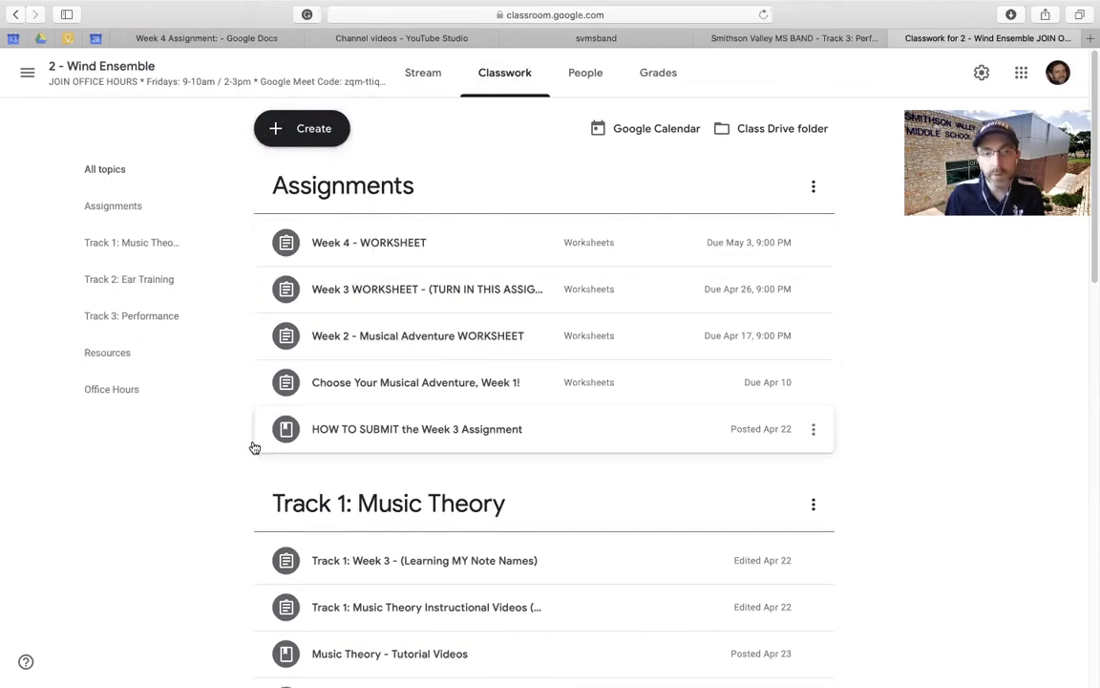
scroll(251, 445, "down", 5)
scroll(253, 445, "down", 8)
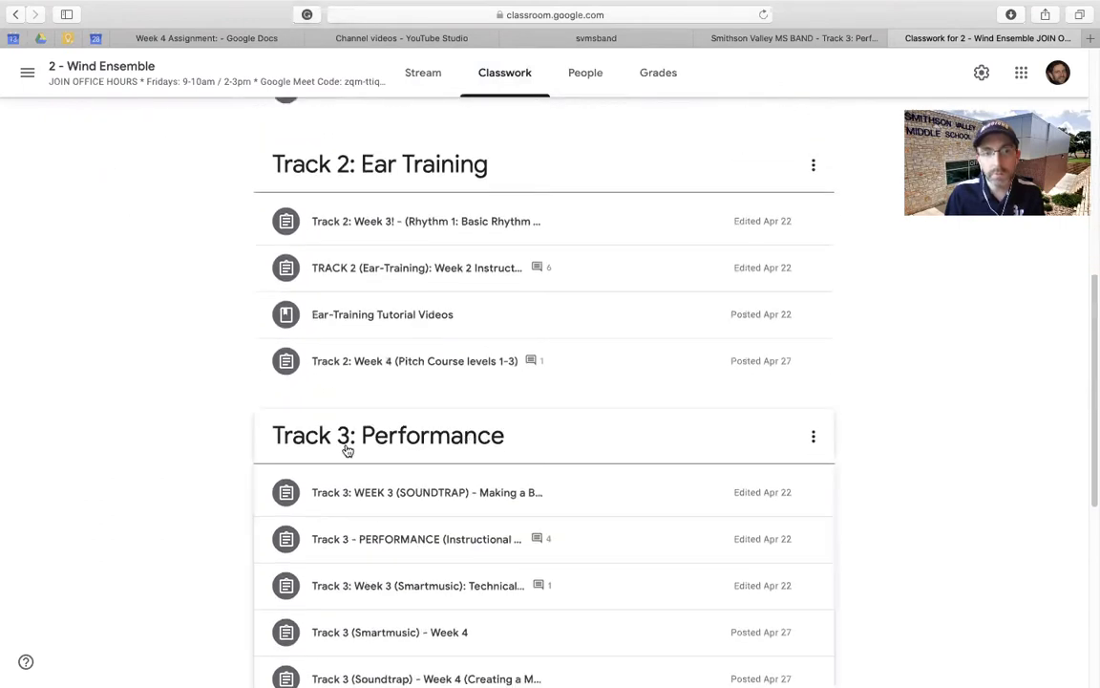
scroll(257, 426, "up", 13)
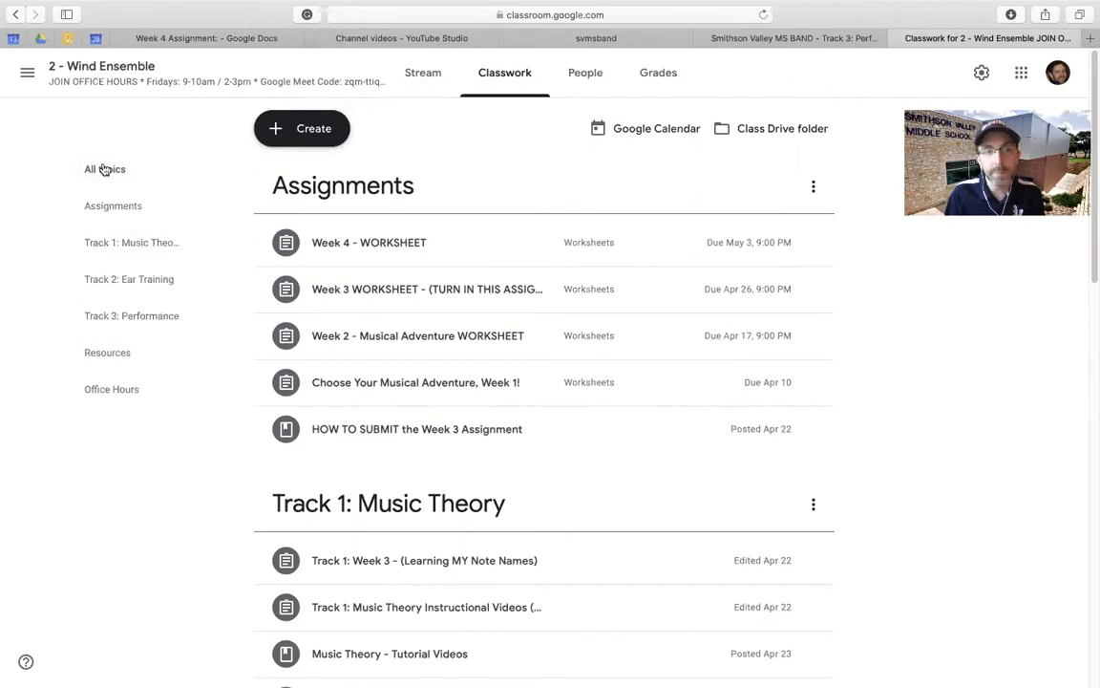
Open the Track 3 (Soundtrap) - Week 4 (Creating a Memorable Melody) assignment from the Track 3: Performance topic.
left_click(108, 315)
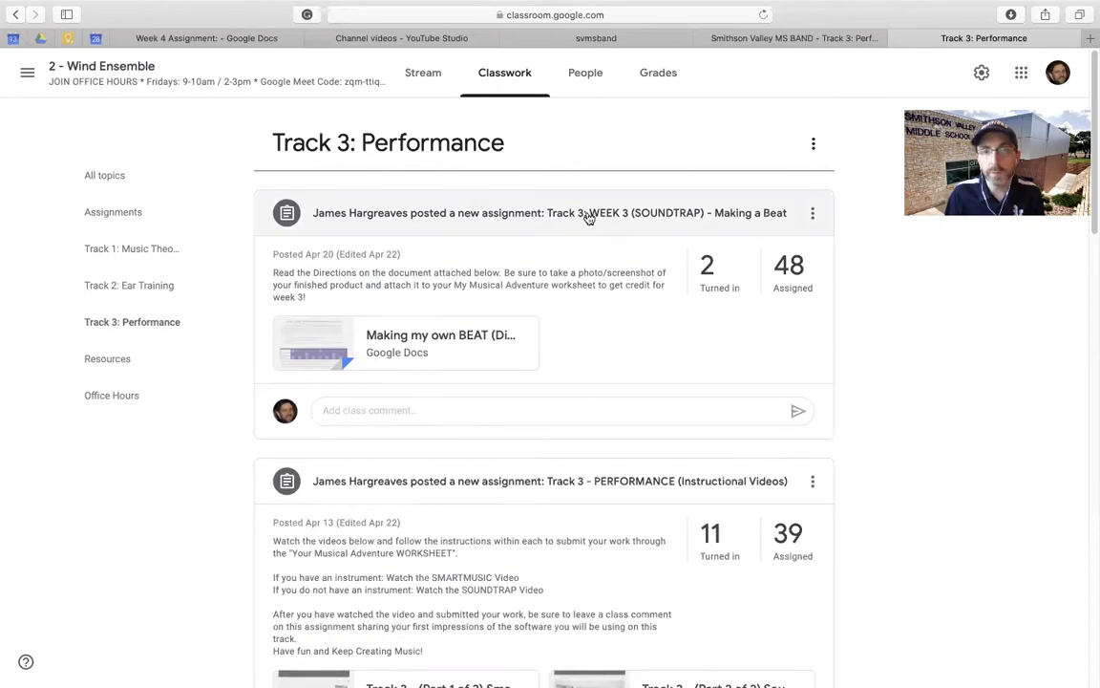
scroll(568, 373, "down", 10)
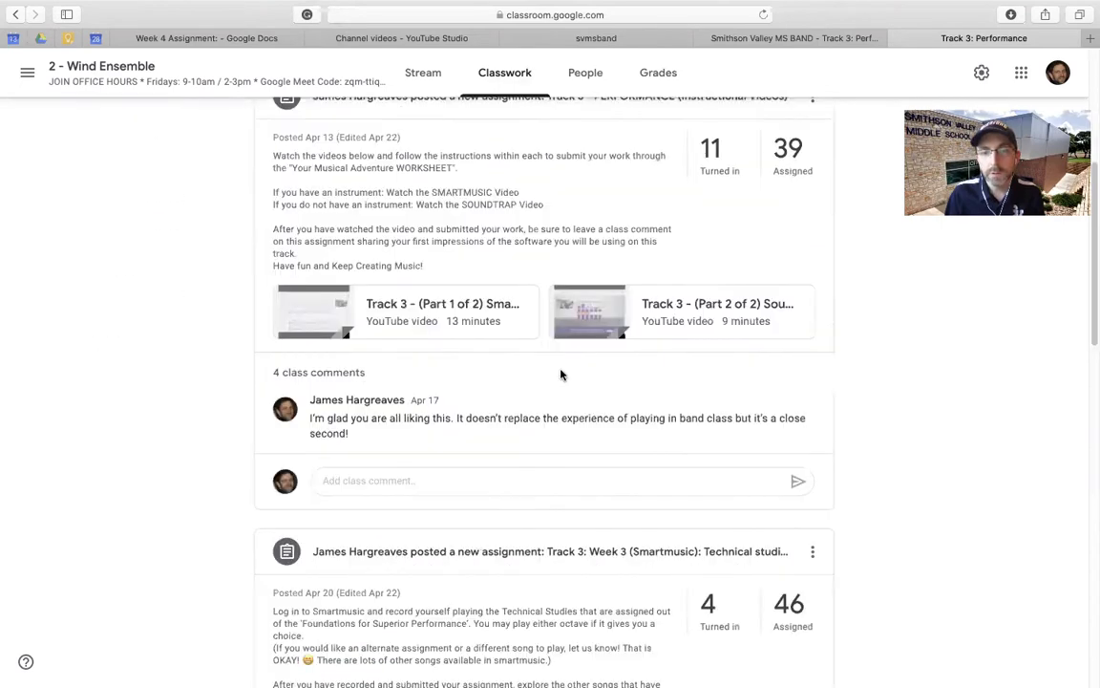
scroll(564, 406, "down", 5)
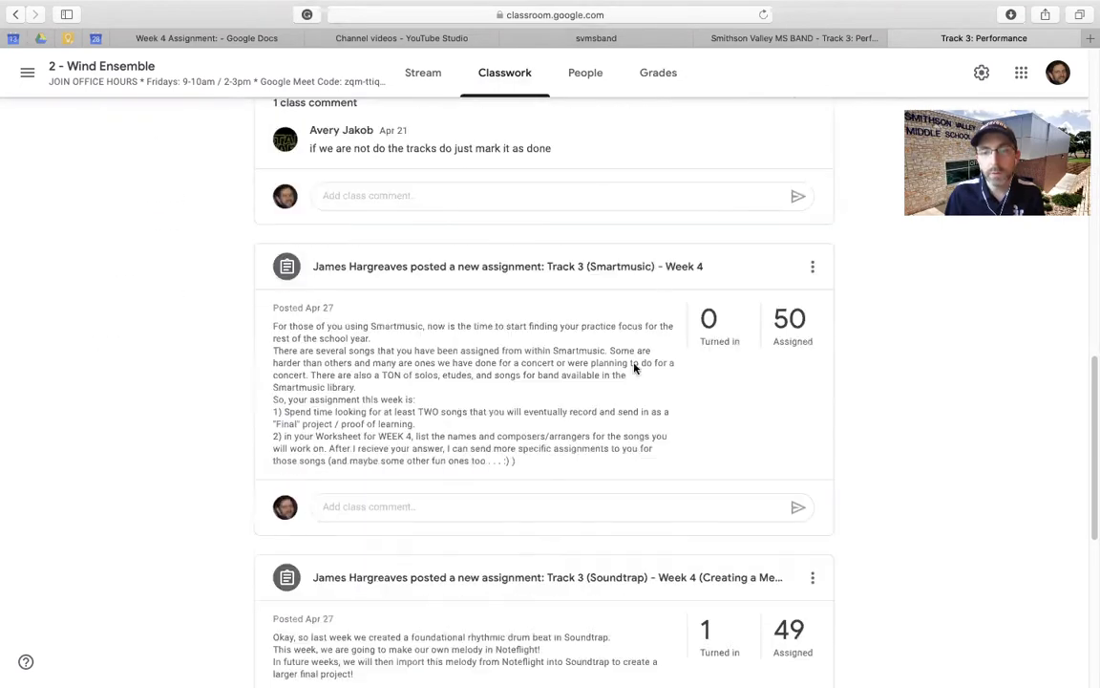
scroll(611, 316, "down", 3)
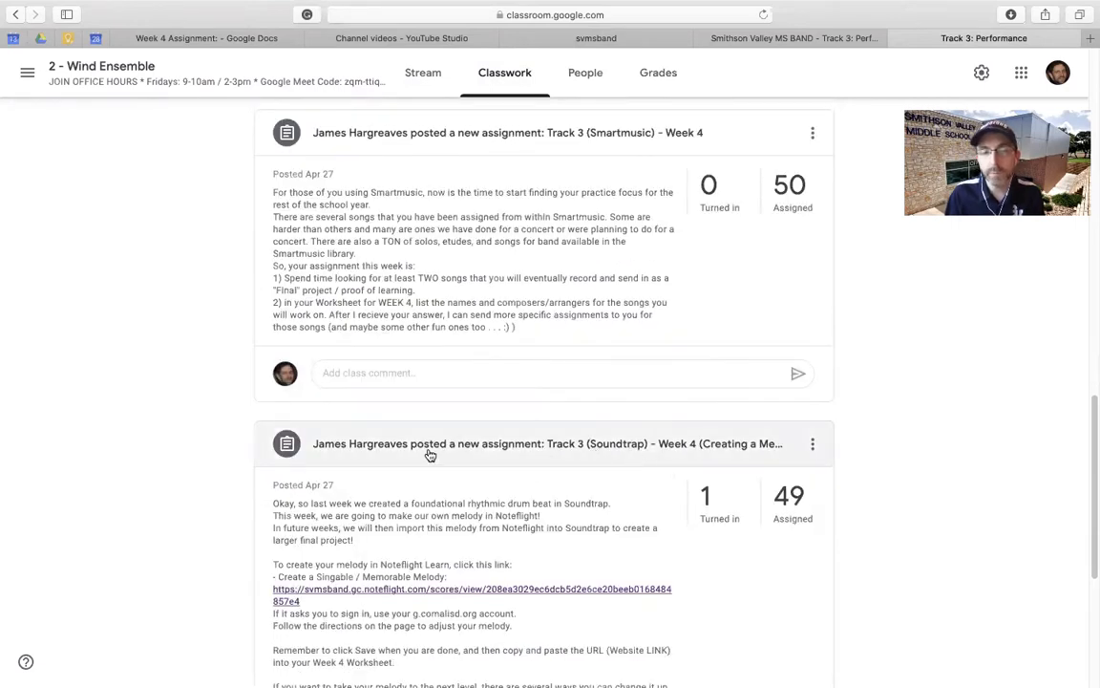
left_click(429, 455)
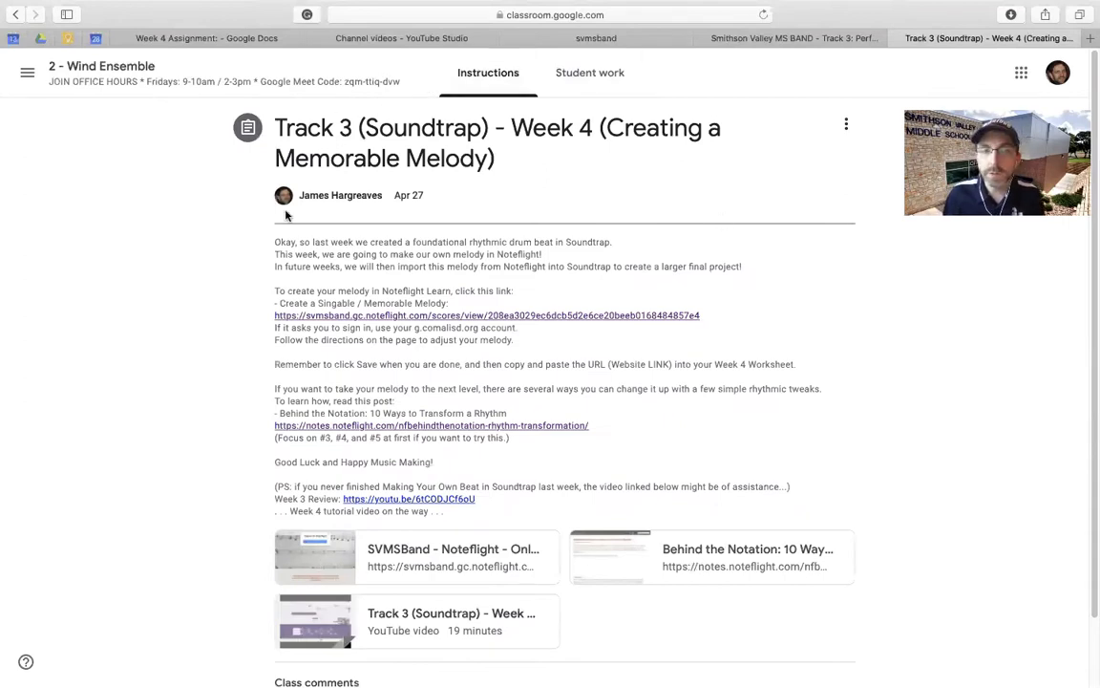
Read the assignment instructions, highlighting the g.comalisd.org account to use for signing in to Noteflight.
scroll(162, 296, "down", 2)
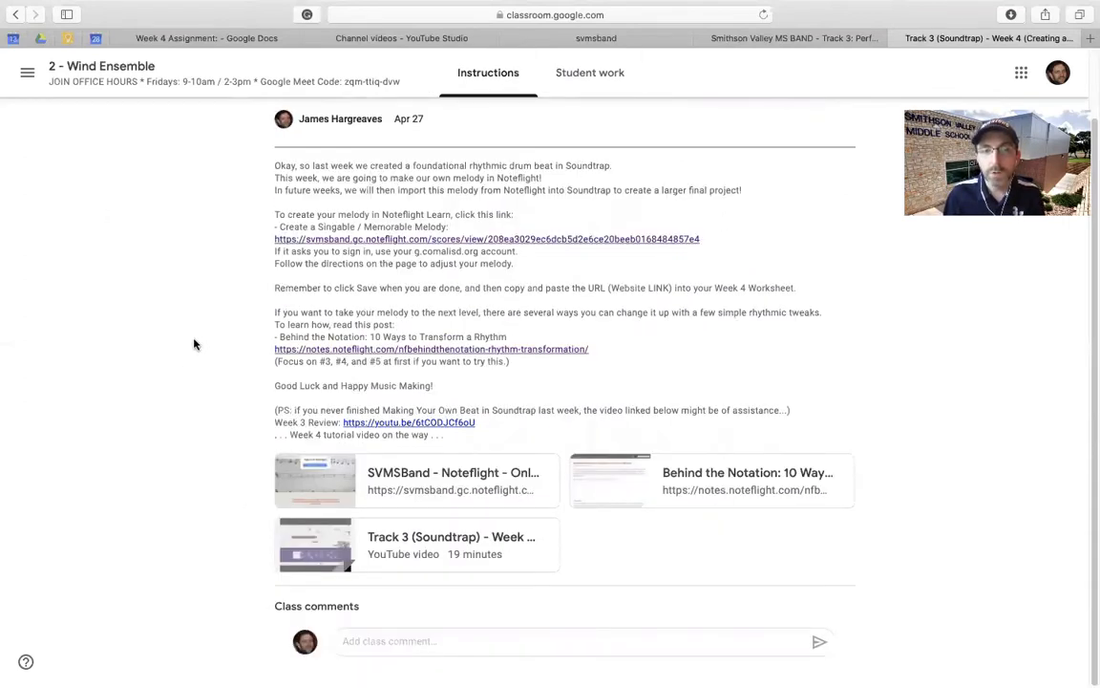
scroll(239, 248, "up", 1)
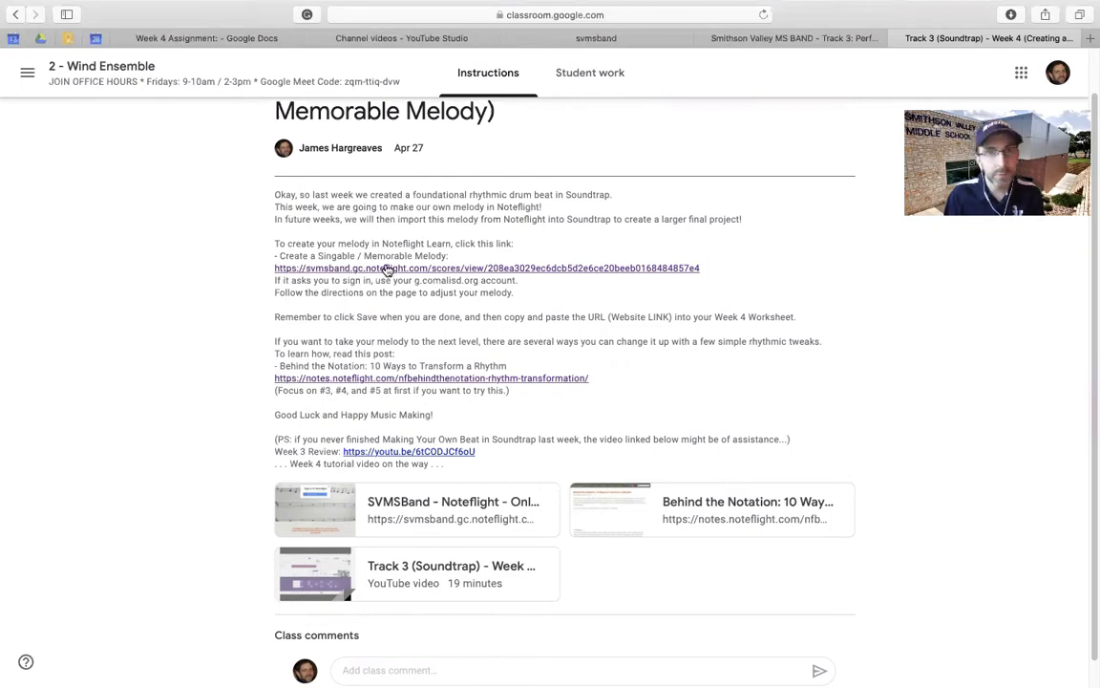
left_click_drag(305, 282, 477, 280)
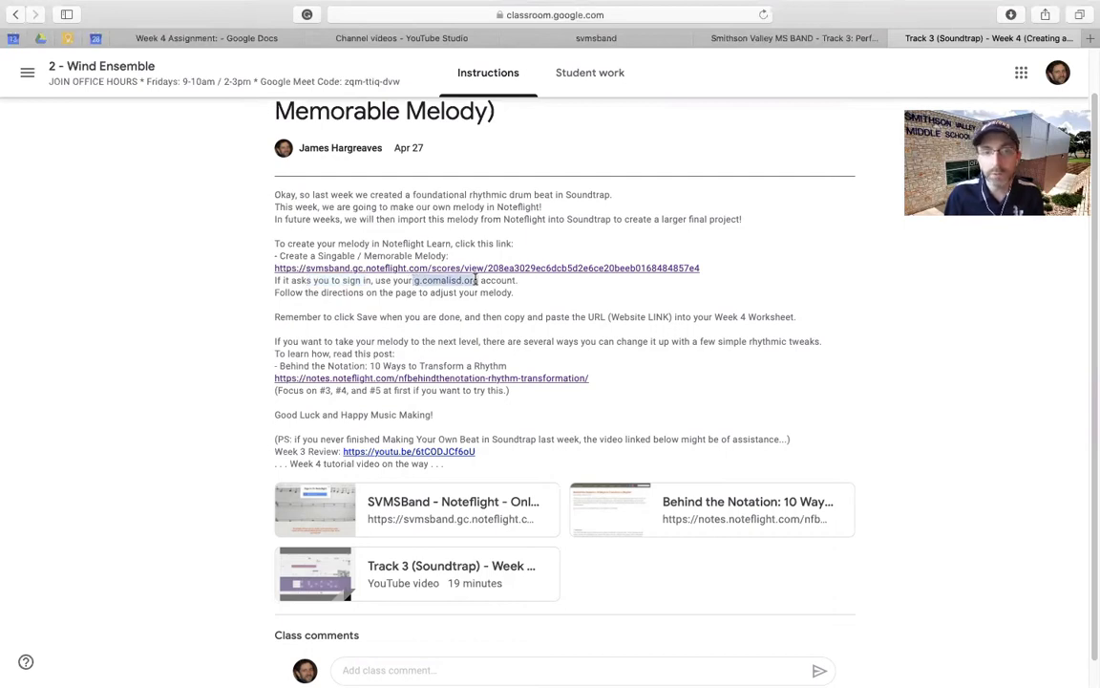
left_click(378, 298)
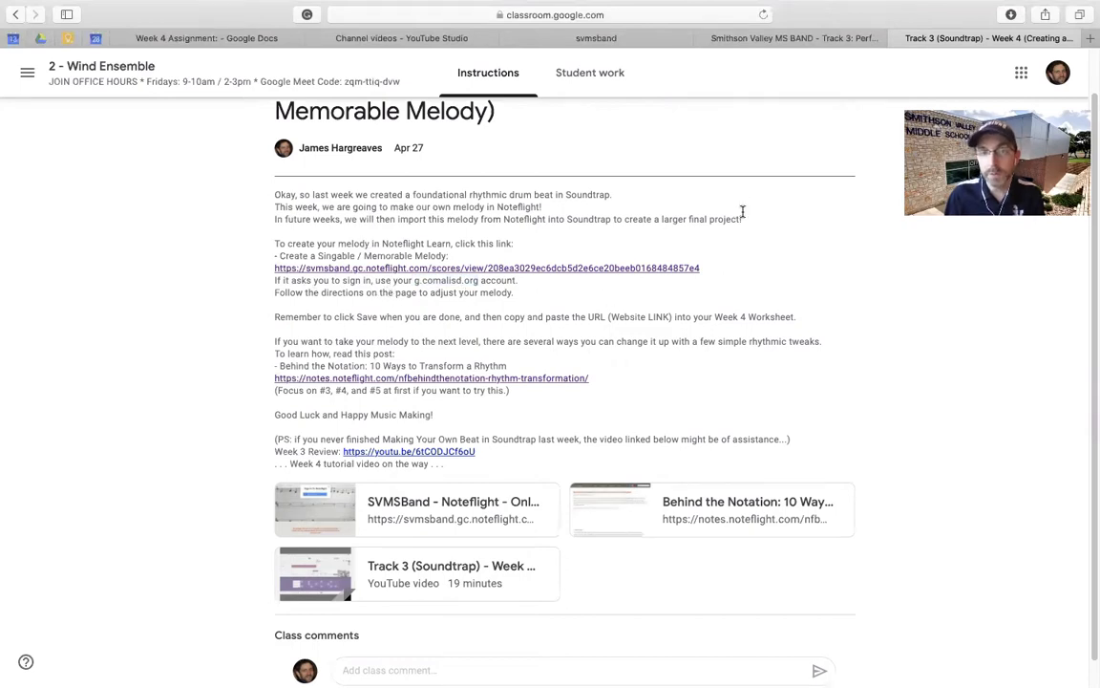
Switch to the Noteflight score in Chrome and remove "Copy of" from its title so it reads "Building a Singable, Memorable Melody".
key("ctrl+Up")
left_click(684, 59)
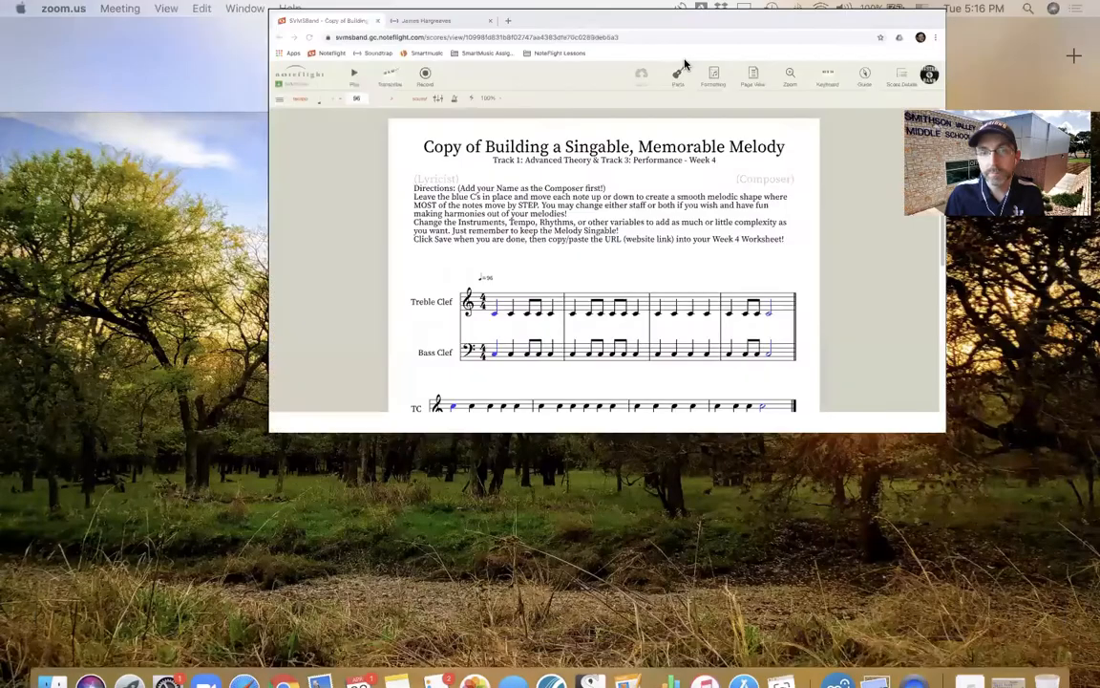
left_click(337, 224)
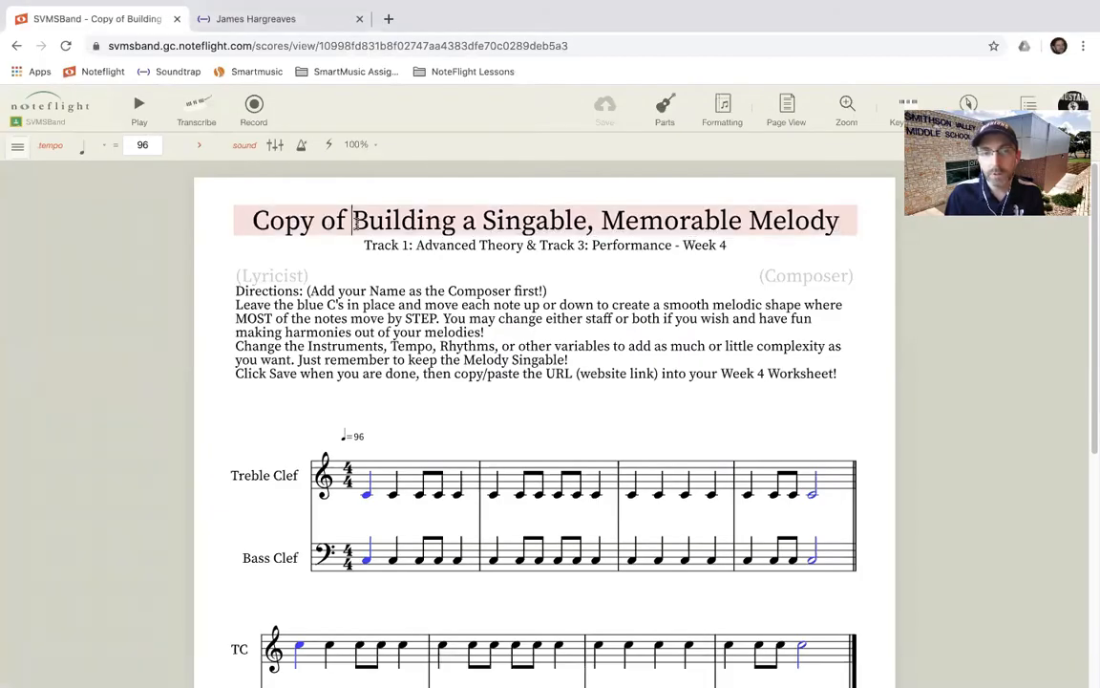
left_click(255, 220, "shift")
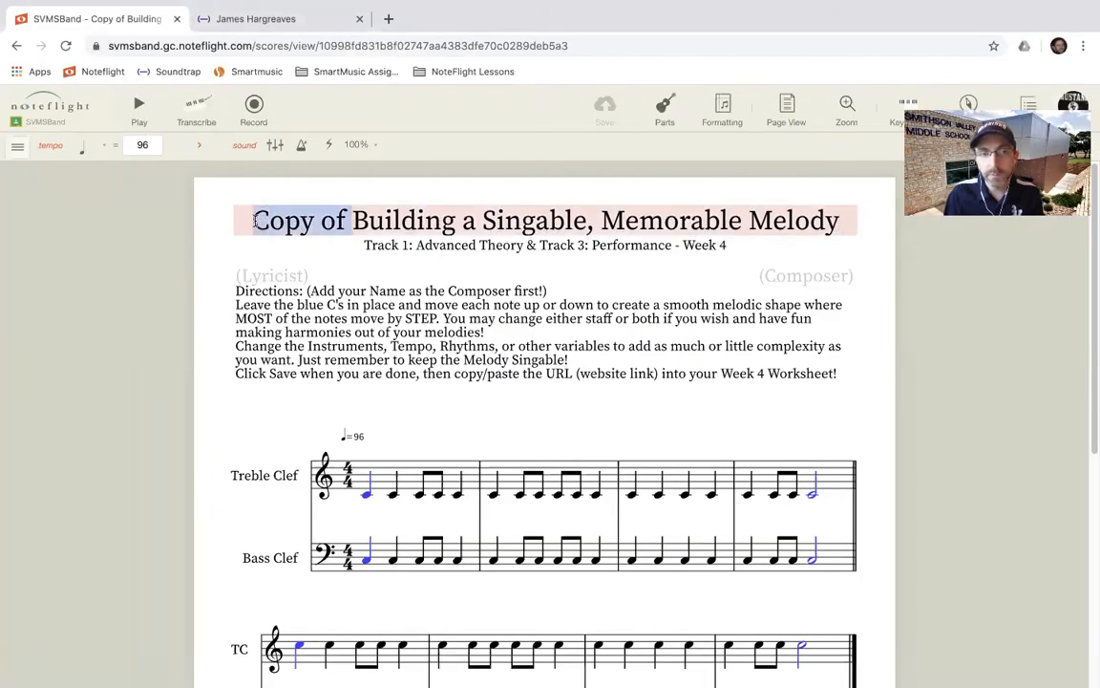
key("BackSpace")
key("Return")
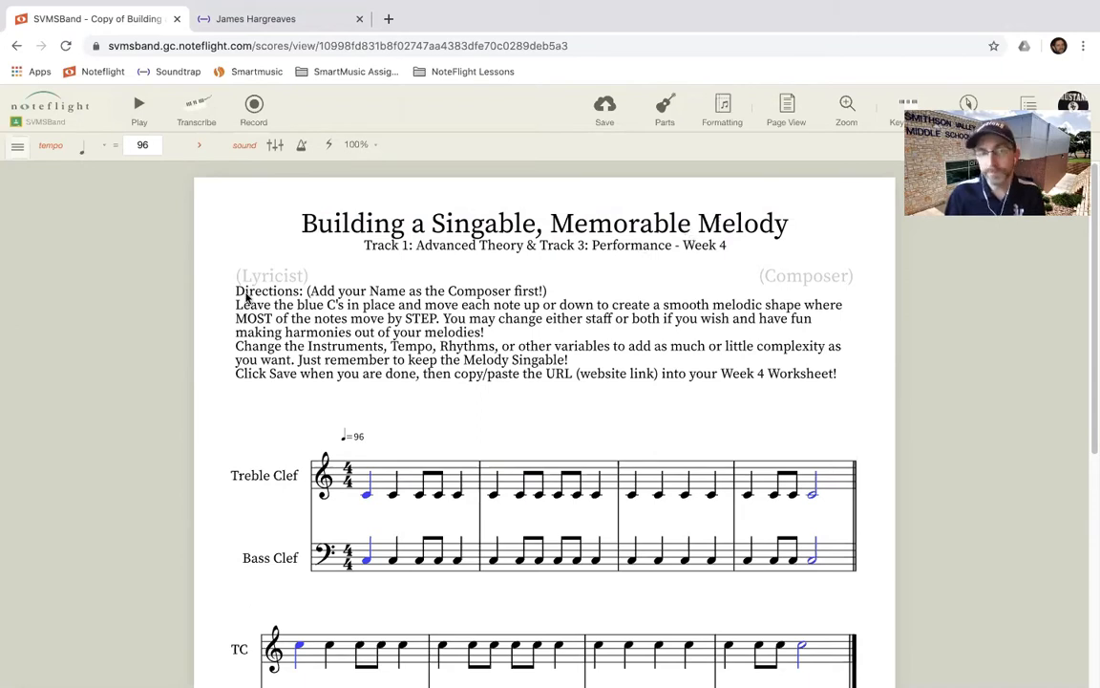
Enter the composer's name in the score's composer field.
left_click(774, 281)
type("Mister Griizzle")
left_click(425, 290)
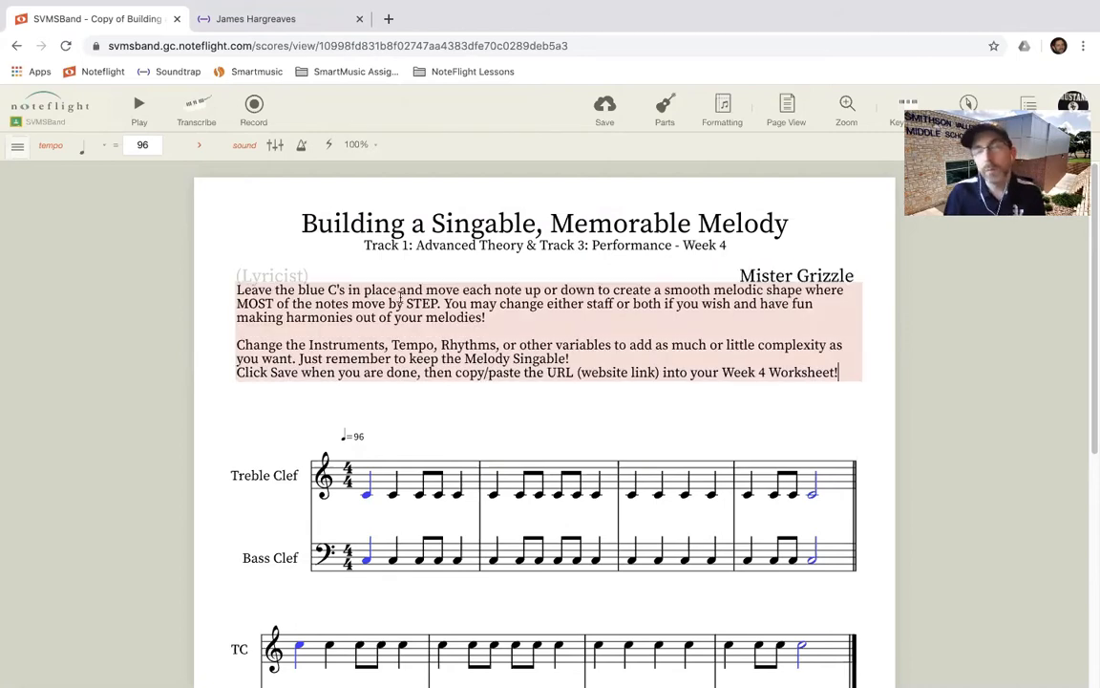
Read the score directions, and change the second beat of measure 1 in the treble clef to an E with an A below it.
scroll(286, 306, "down", 2)
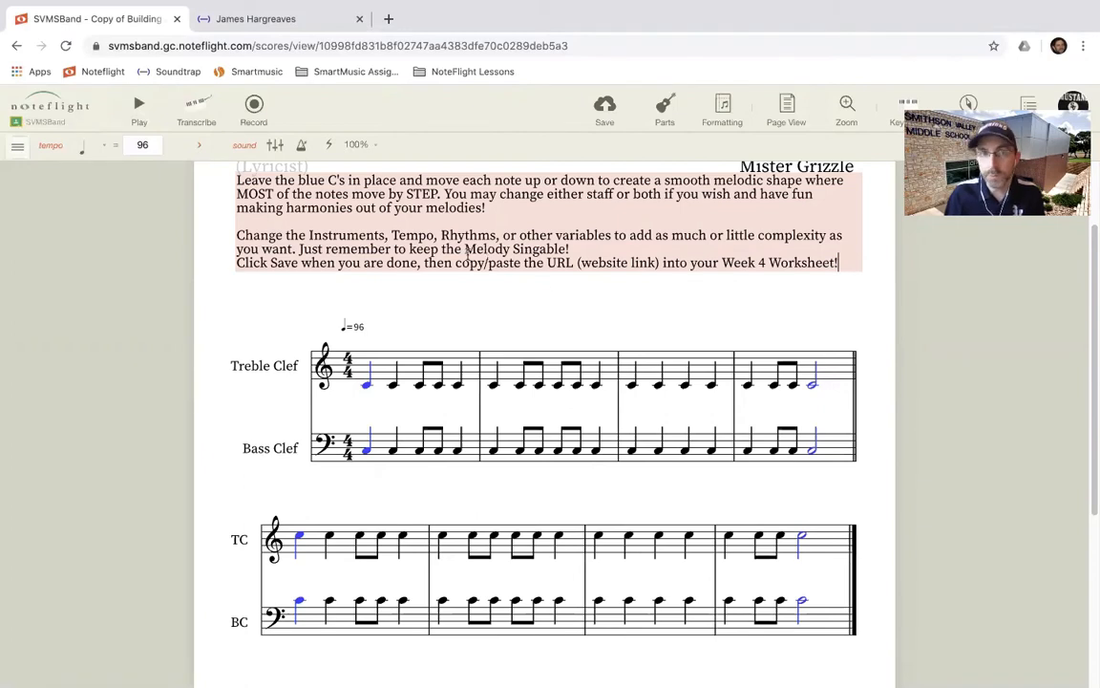
scroll(446, 264, "up", 2)
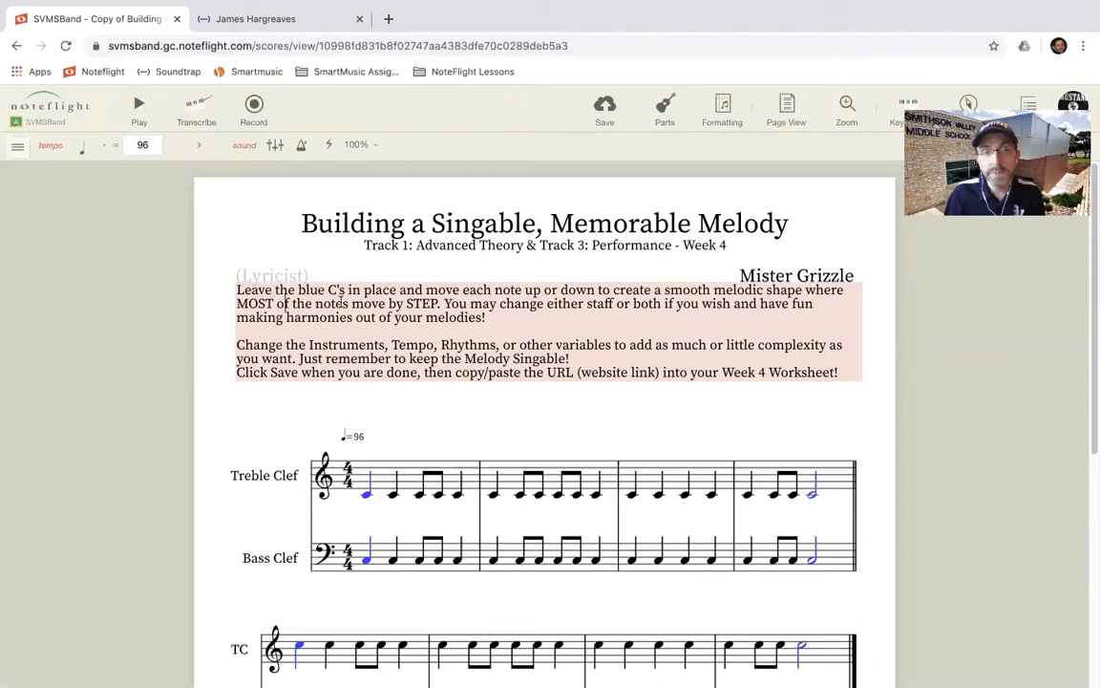
scroll(366, 554, "down", 3)
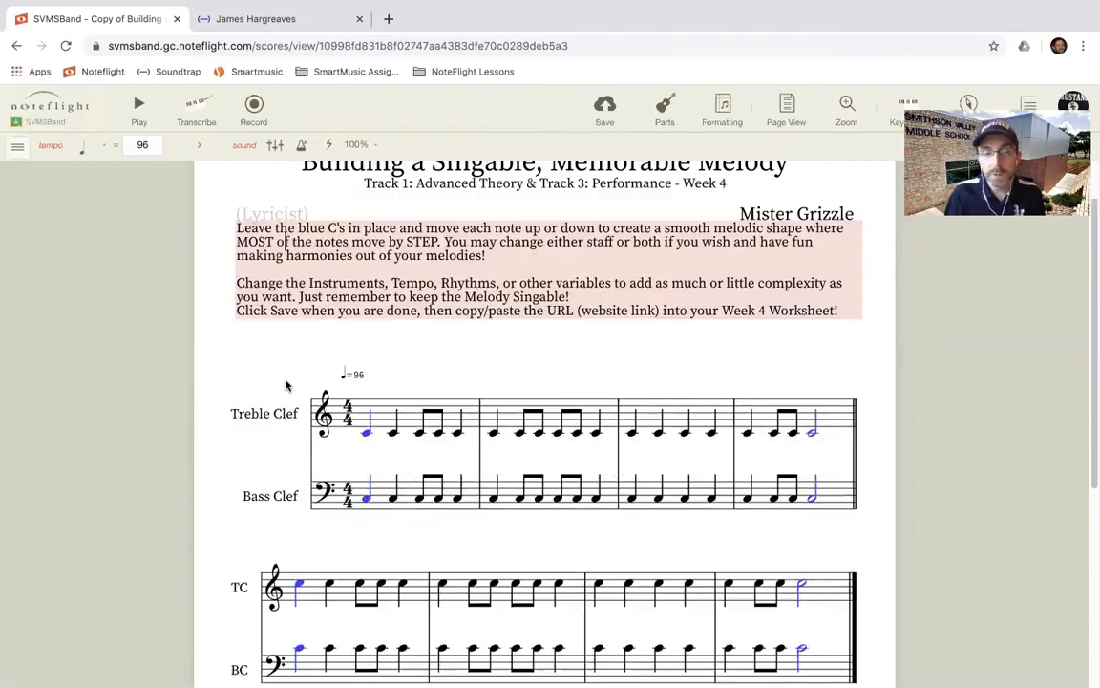
scroll(260, 347, "up", 2)
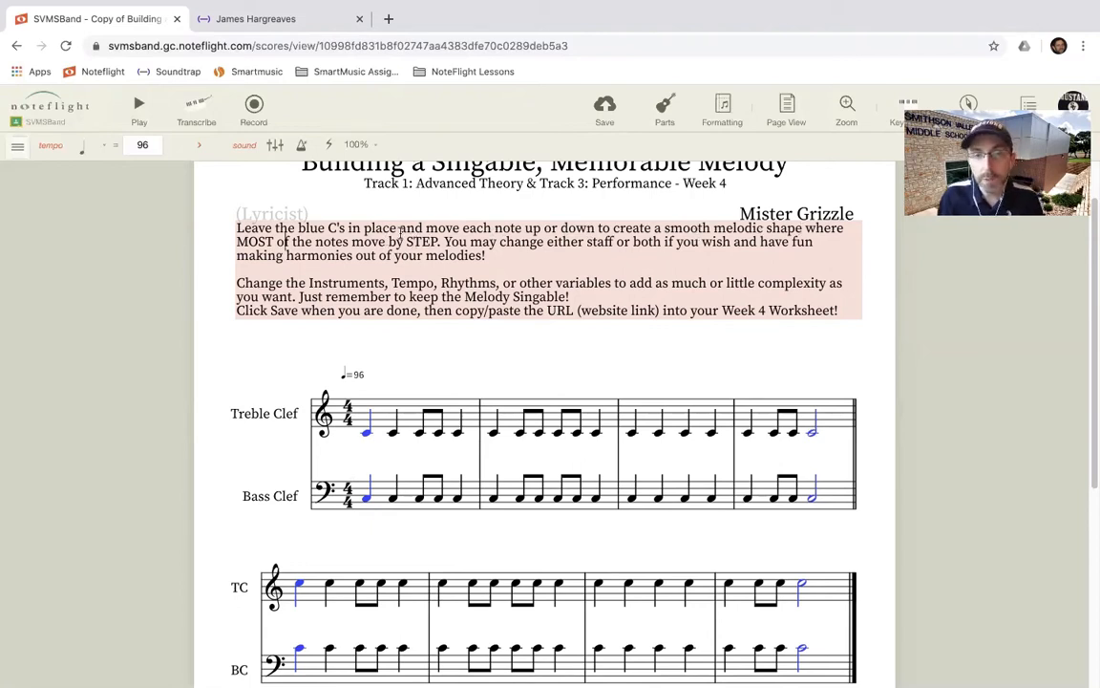
left_click(392, 434)
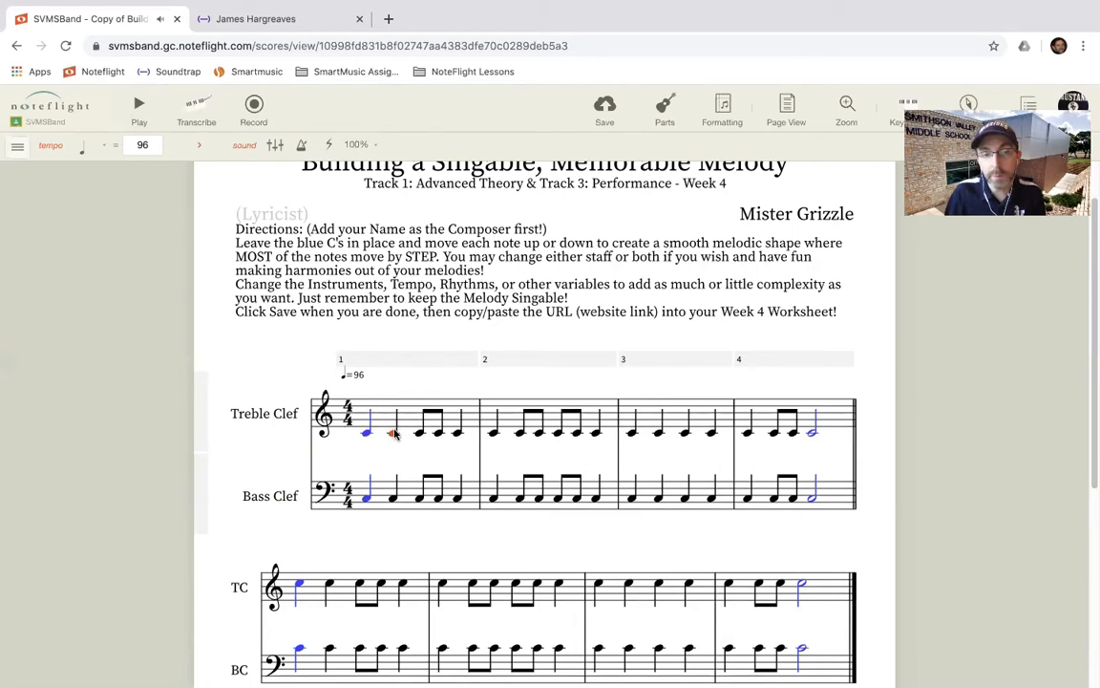
left_click_drag(395, 430, 396, 428)
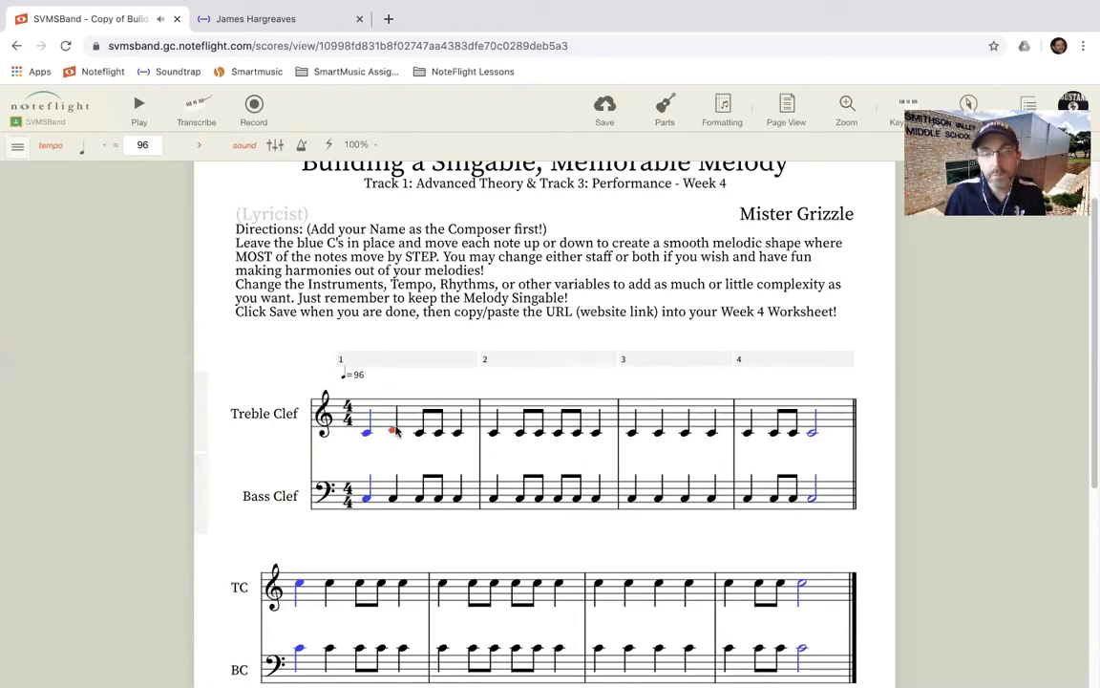
mouse_move(394, 432)
left_mouse_down()
mouse_move(396, 444)
mouse_move(392, 435)
left_mouse_up()
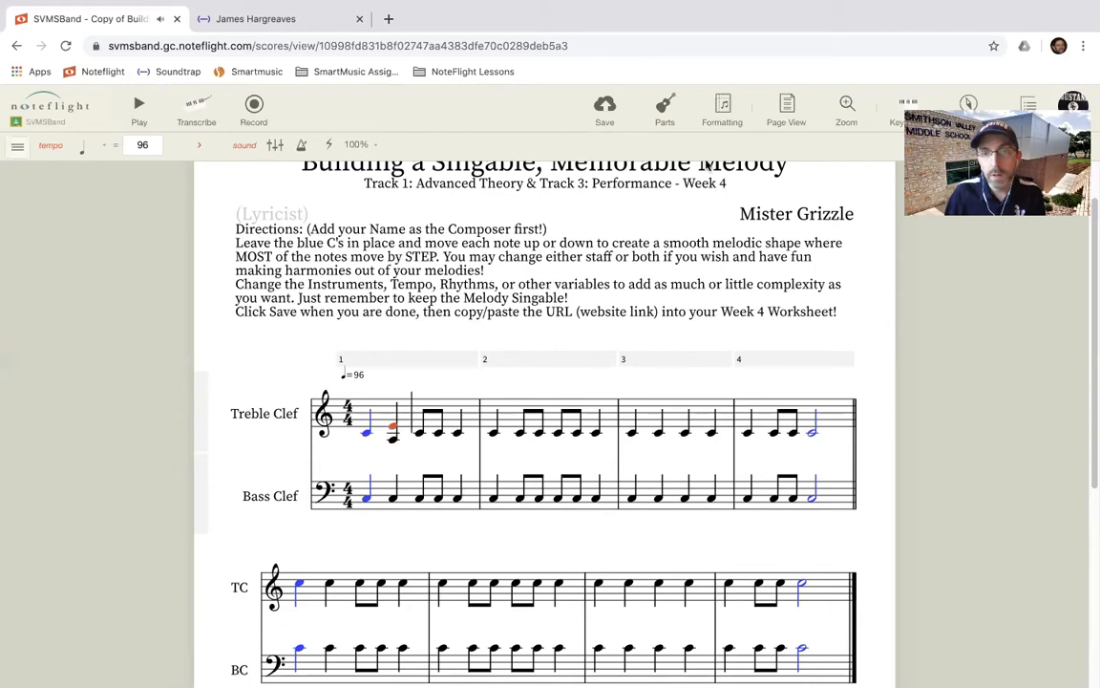
Add the edit and pitch tool groups to the displayed tools, and look over the voice, ornament and dynamics options.
left_click(17, 146)
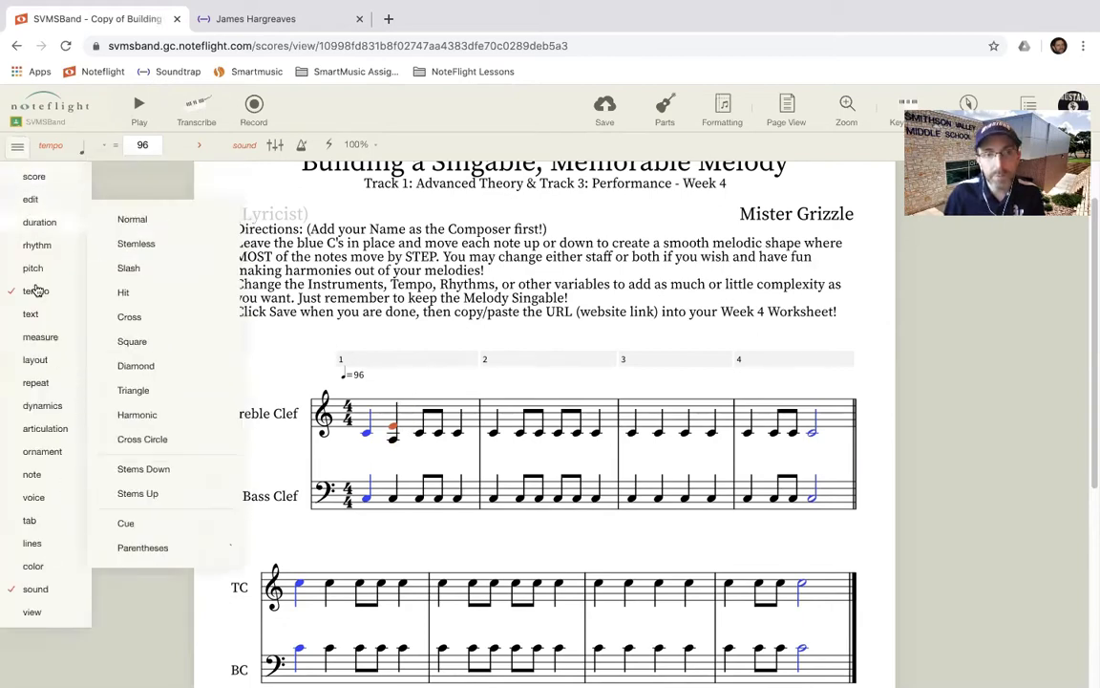
left_click(32, 201)
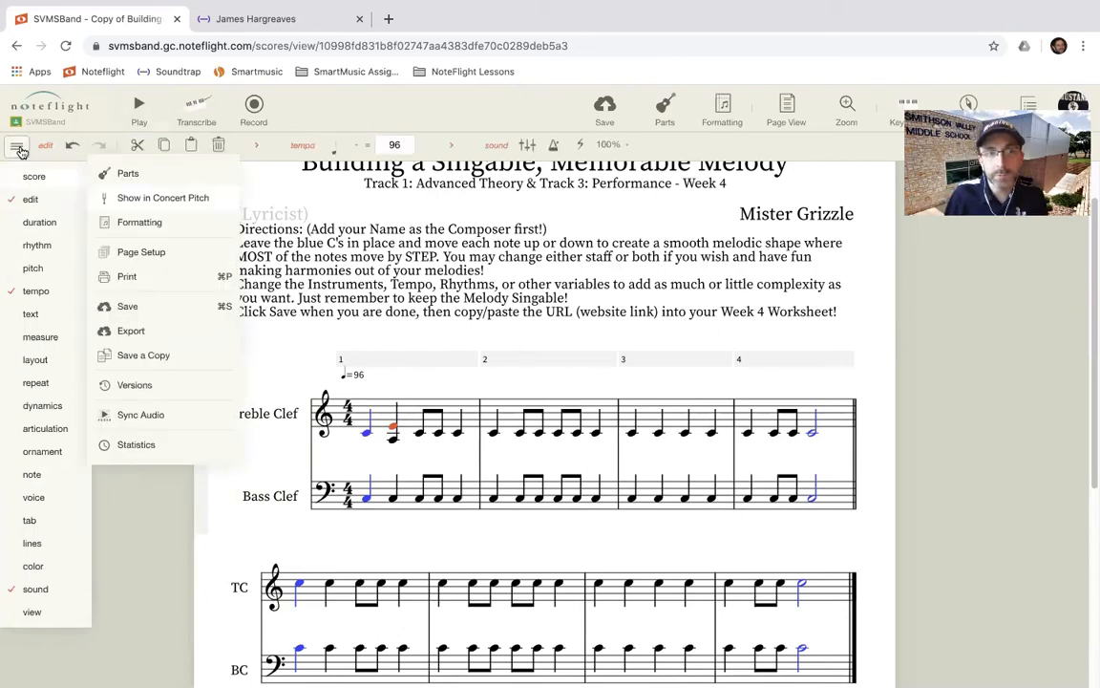
mouse_move(52, 224)
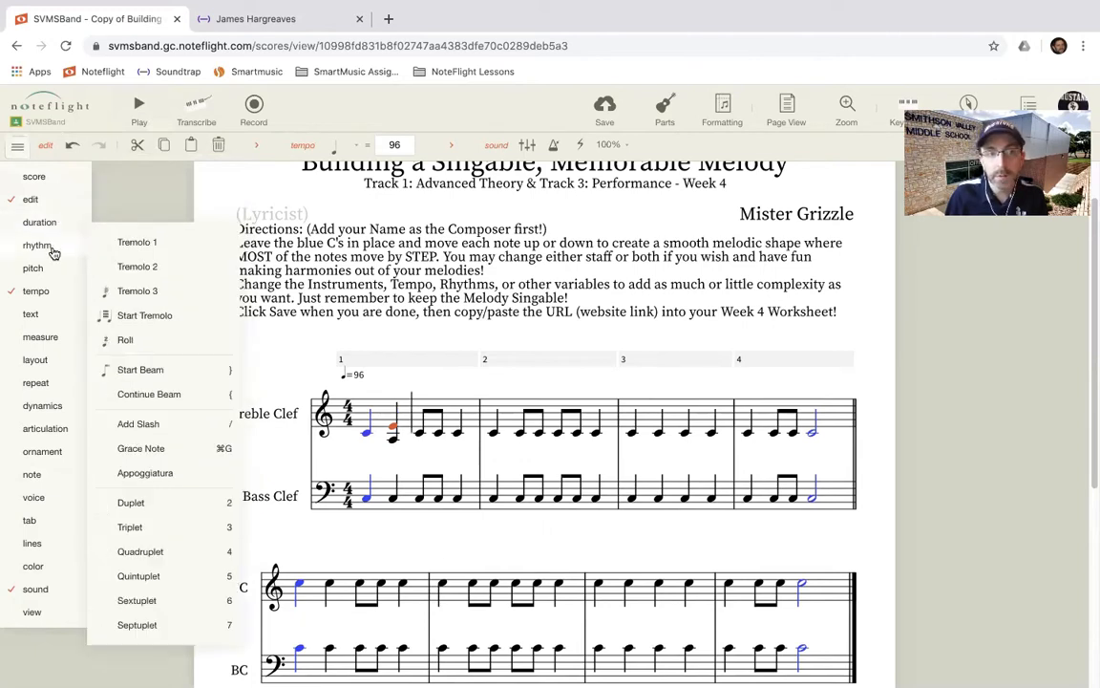
mouse_move(55, 281)
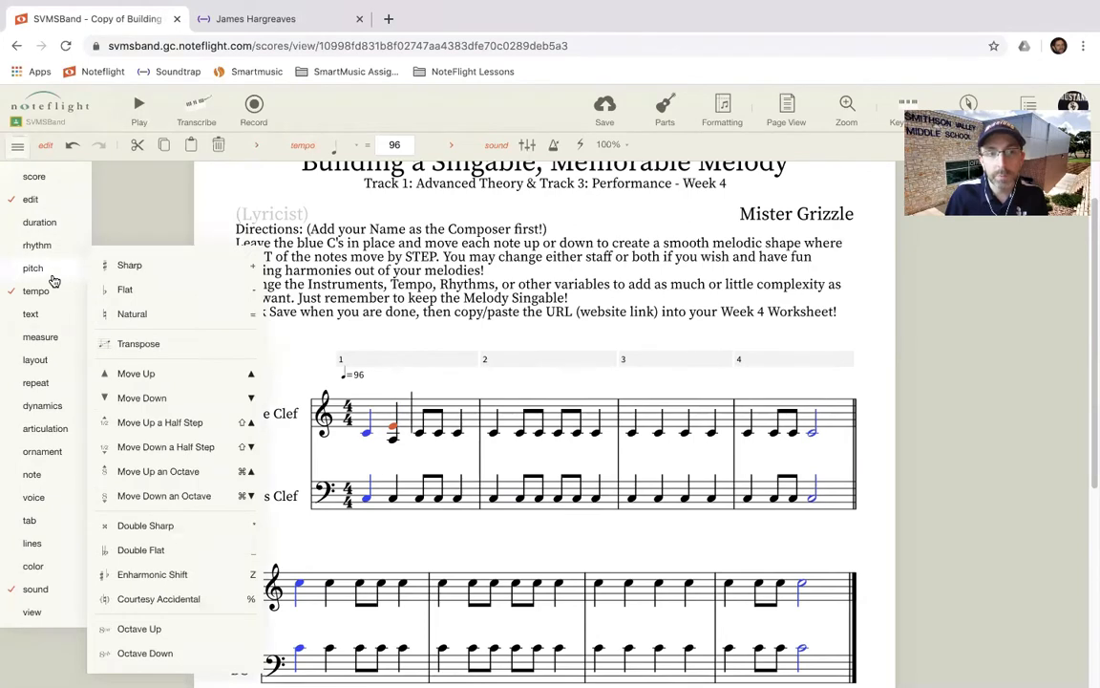
left_click(43, 277)
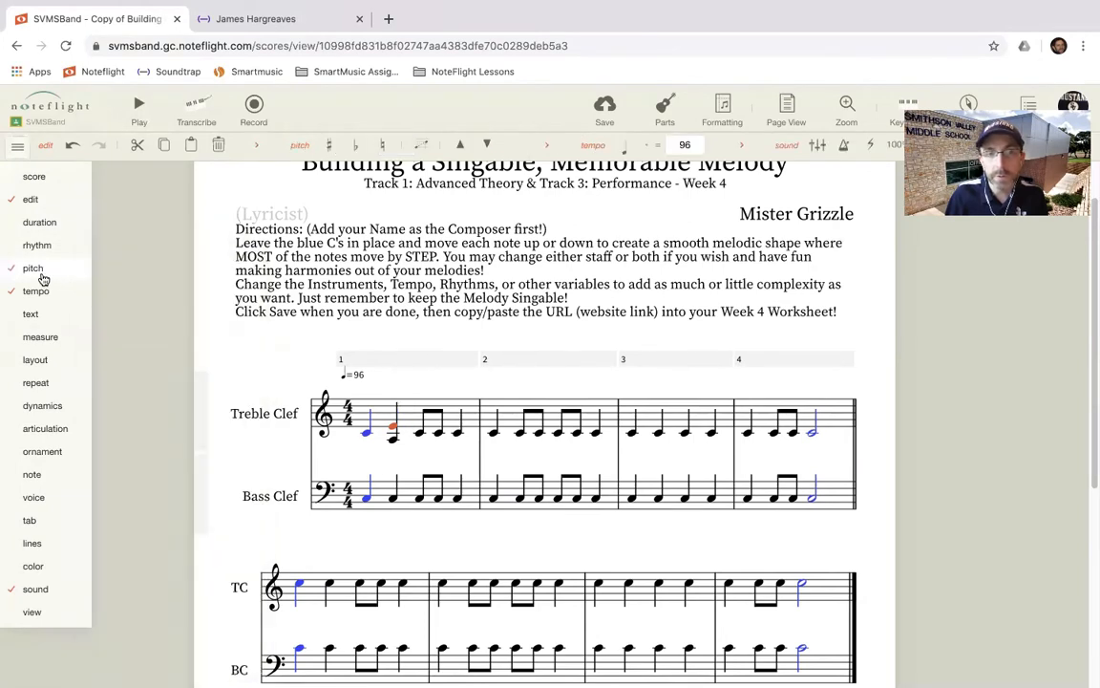
mouse_move(38, 596)
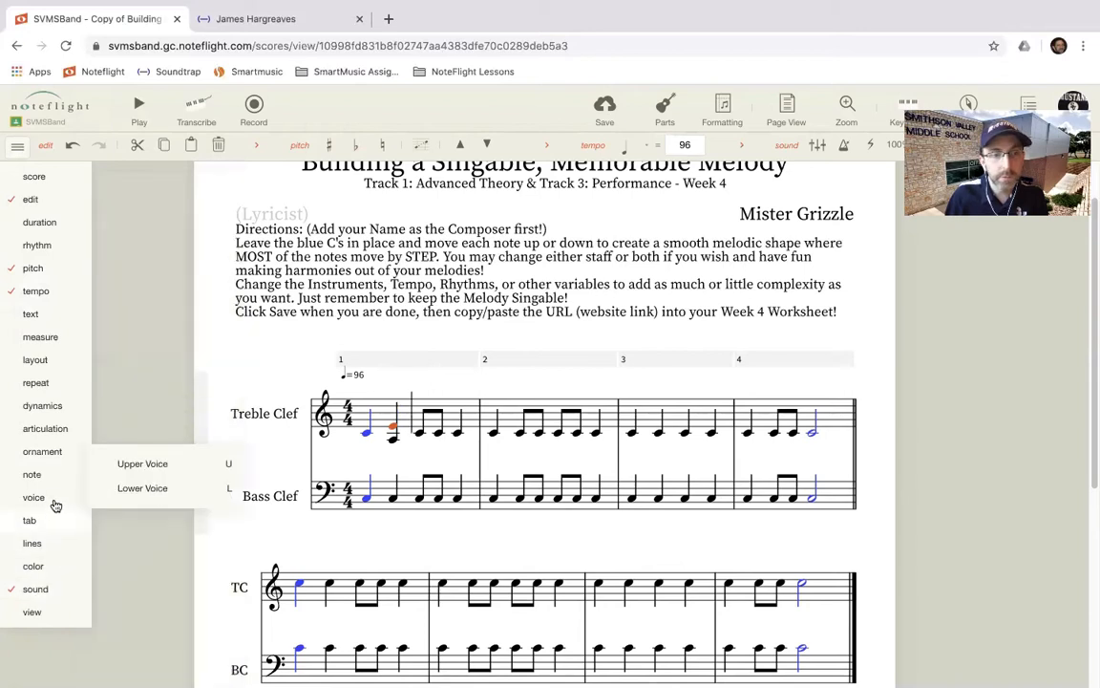
mouse_move(58, 484)
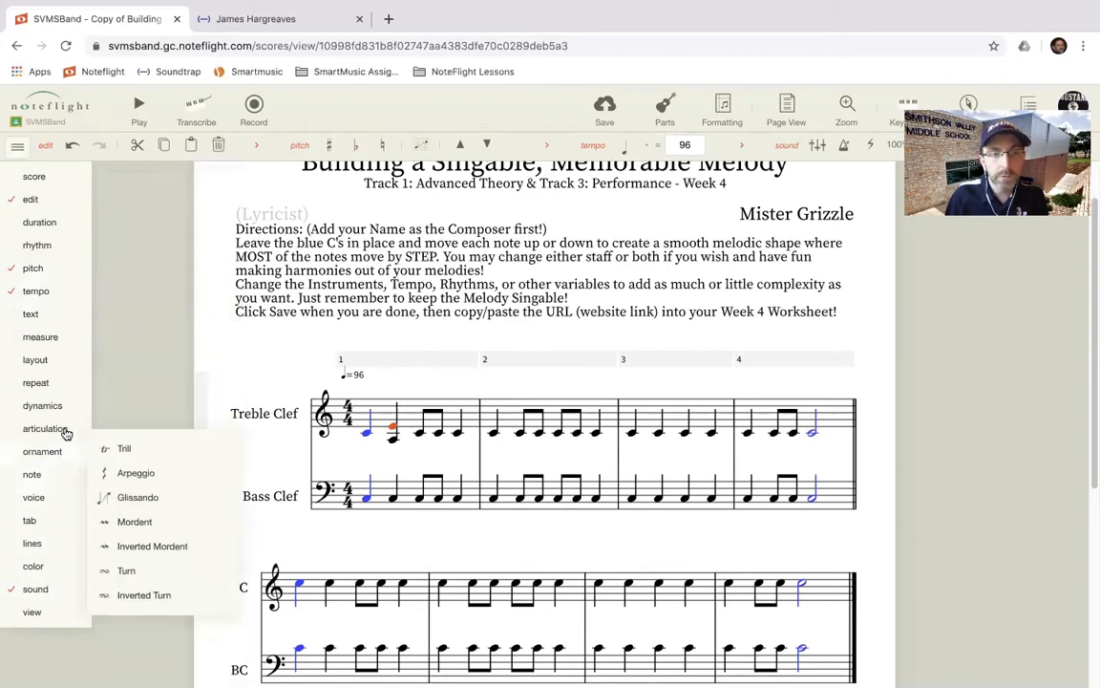
mouse_move(64, 413)
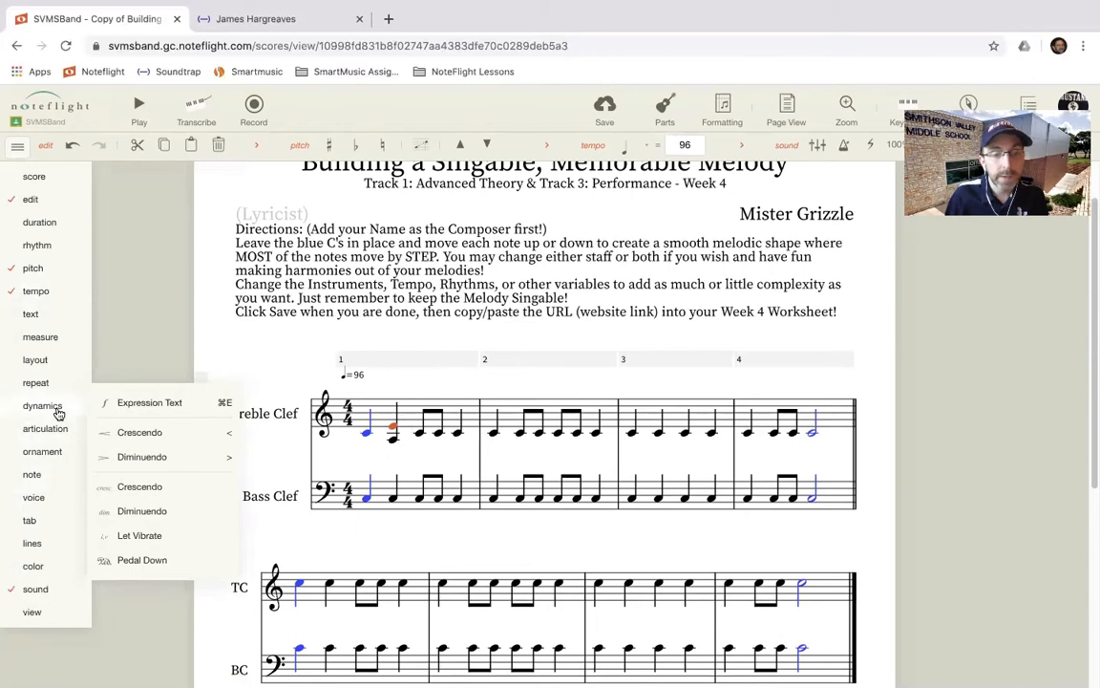
Look over the measure and text tool options, and close the list of tool groups.
mouse_move(37, 347)
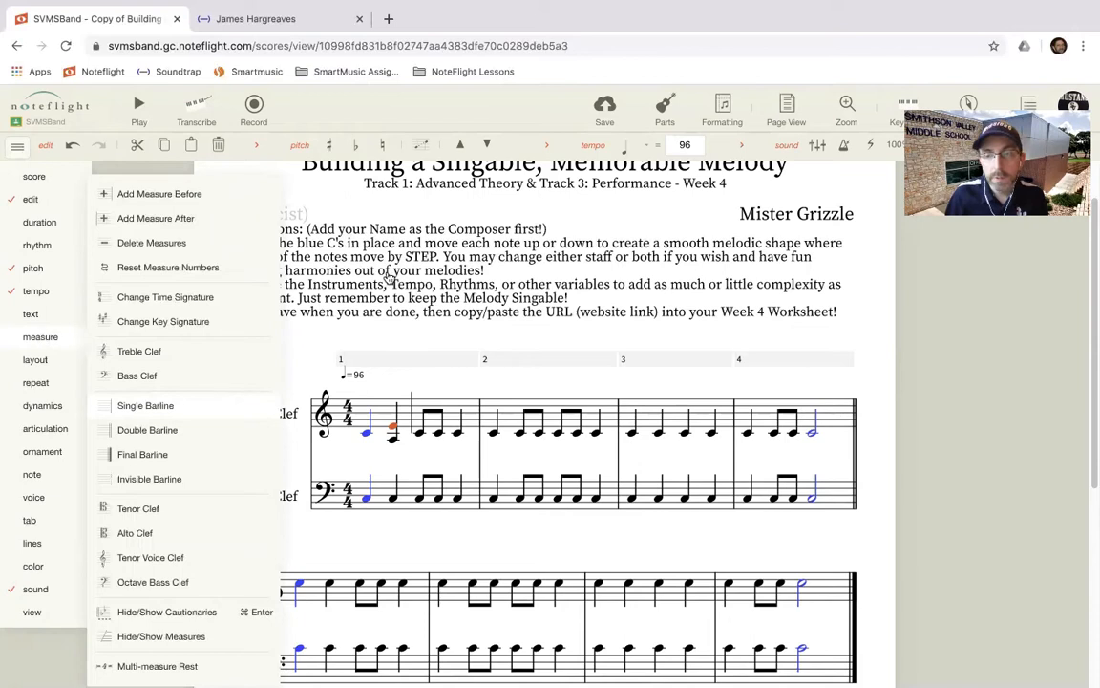
mouse_move(36, 314)
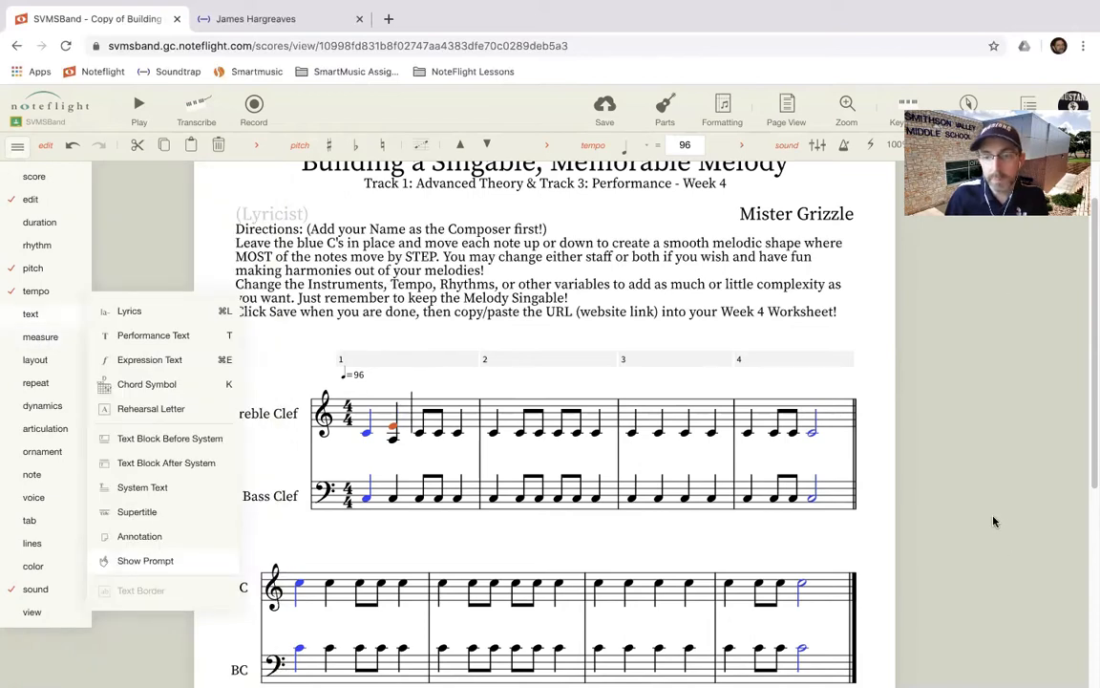
left_click(17, 145)
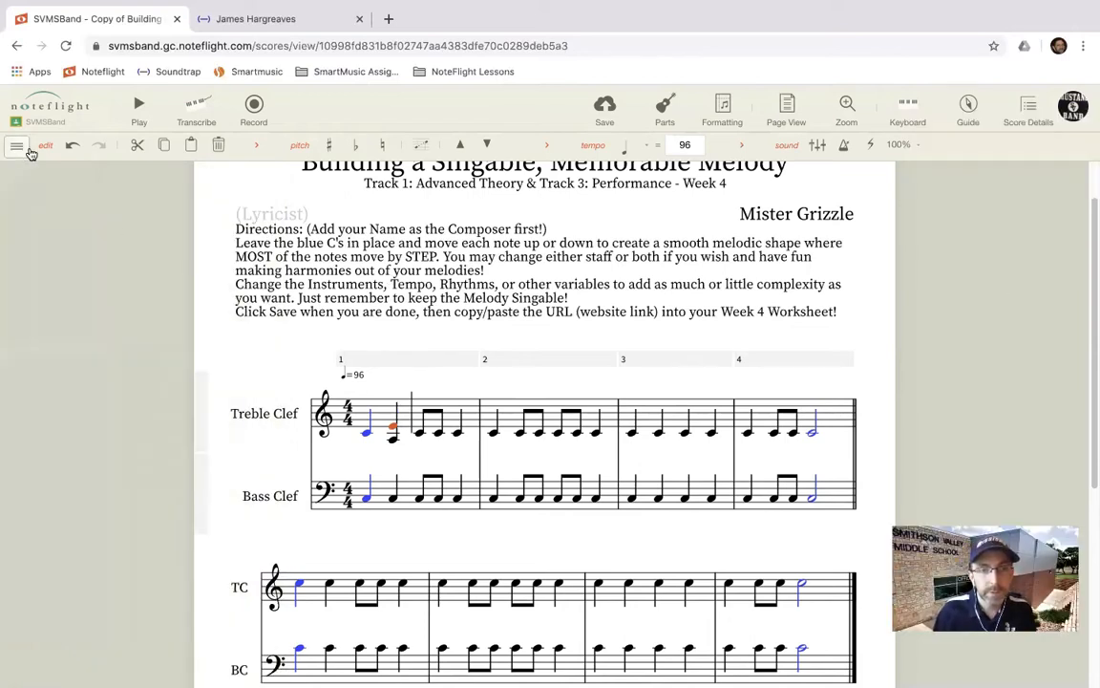
Undo the added E on beat 2 of measure 1 in the treble clef, and return that beat to C.
left_click(68, 145)
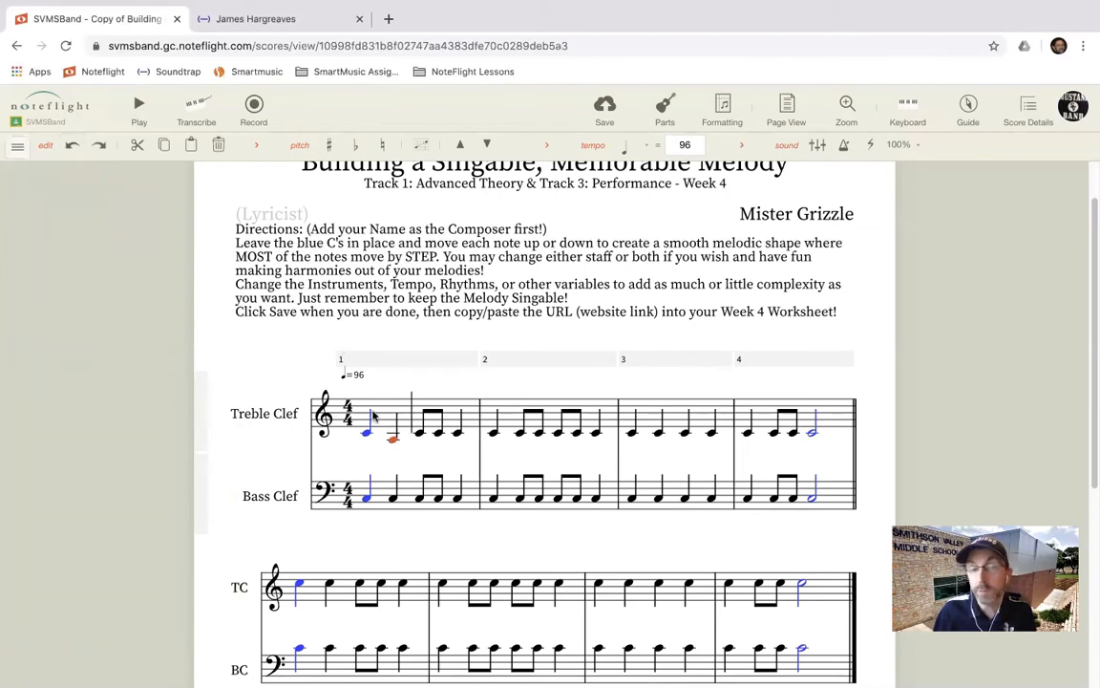
key("Left")
key("Left")
key("Right")
key("Right")
key("Right")
key("Right")
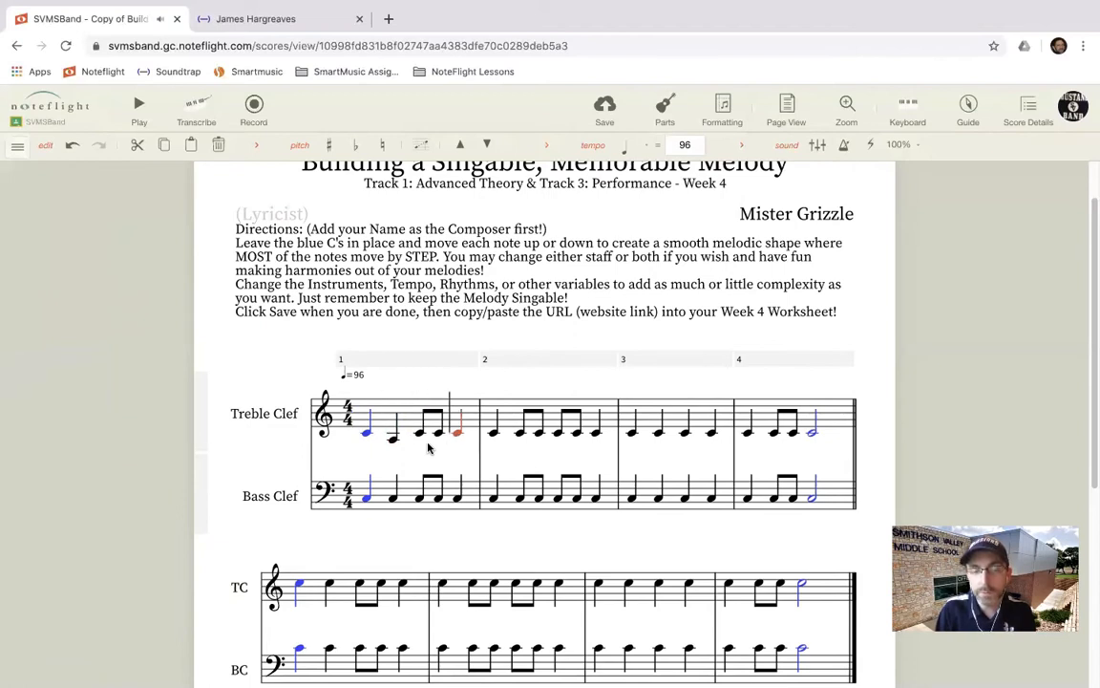
key("Left")
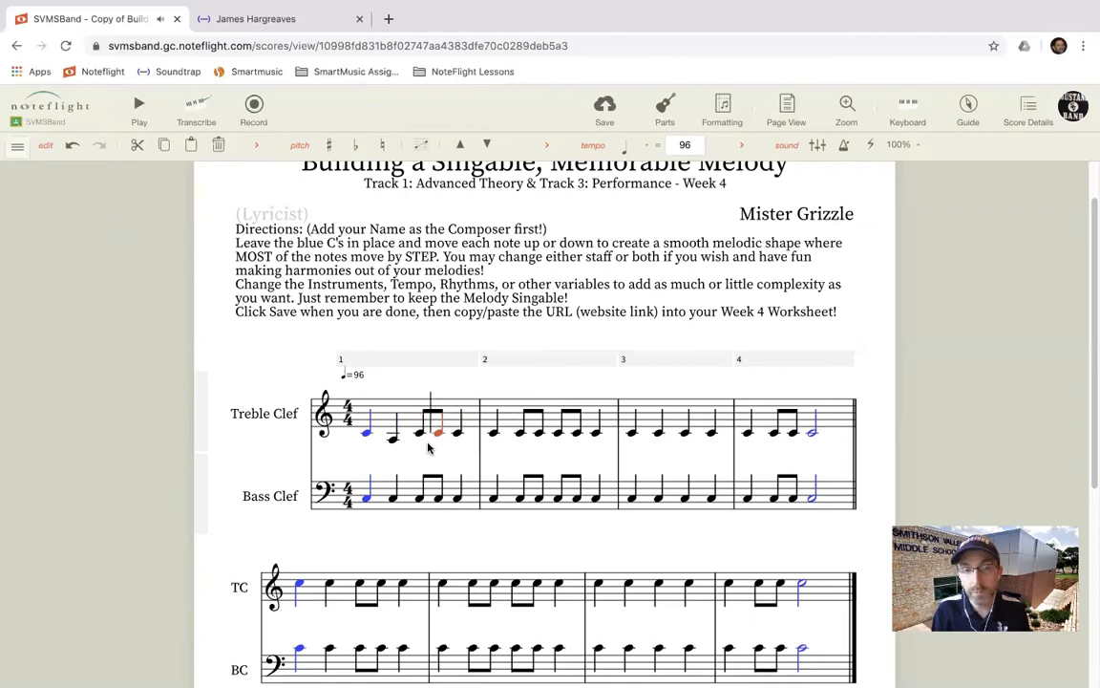
key("Left")
key("Left")
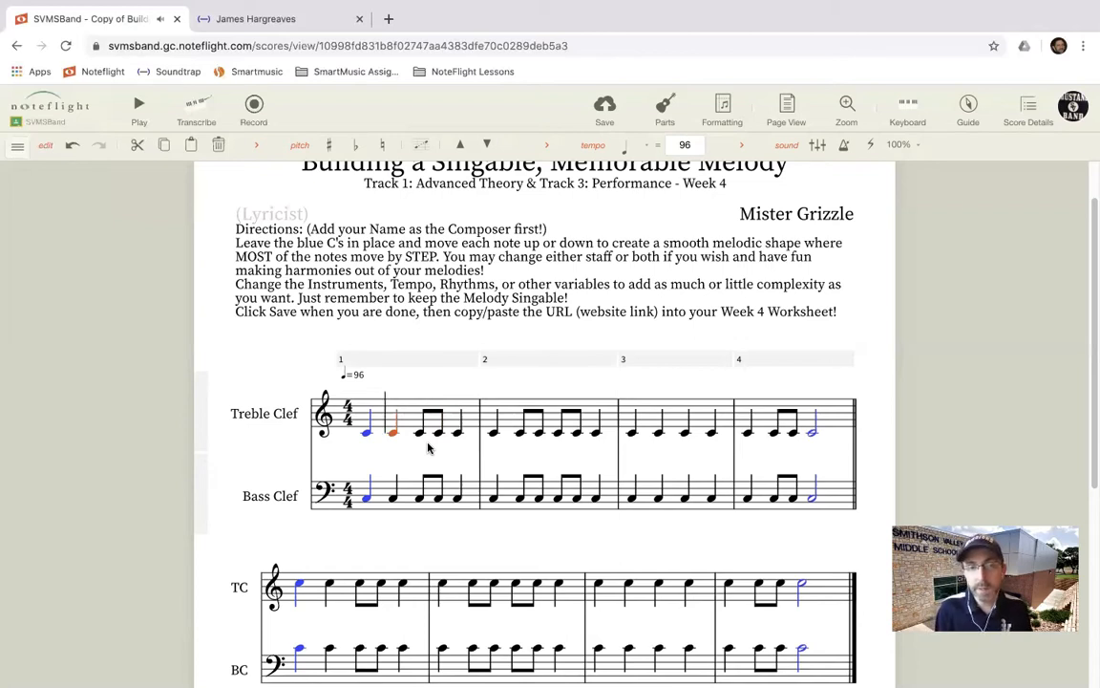
Try a stepwise melody in treble clef measure 1 by raising the notes after the blue C to D, E, F and F.
key("Right")
key("Right")
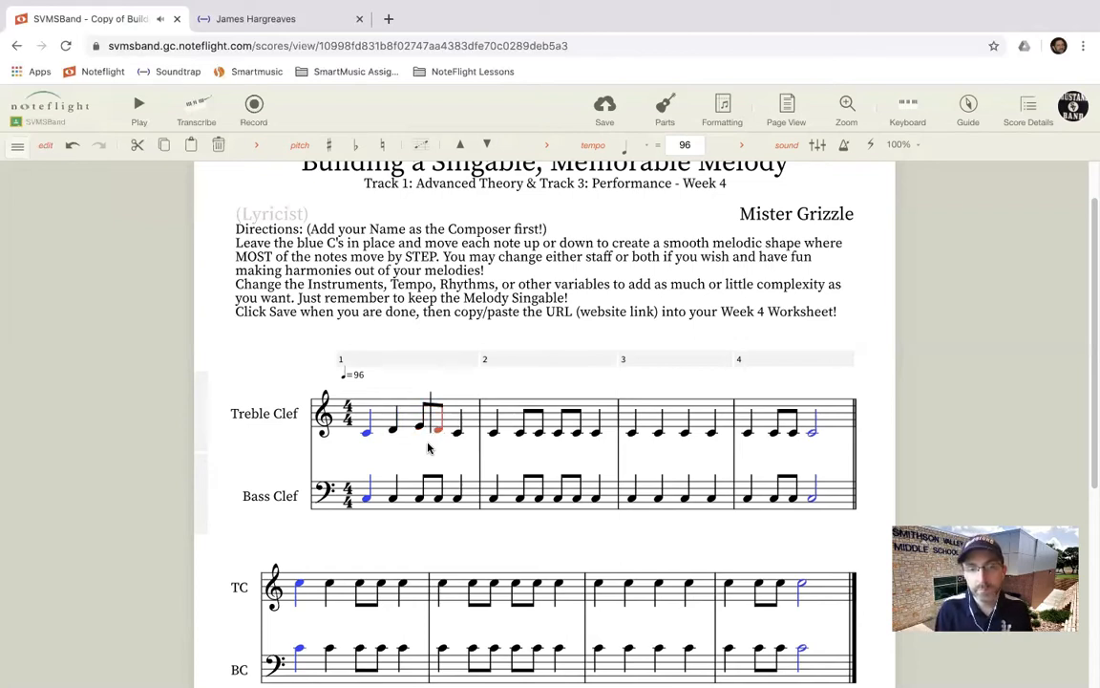
key("Right")
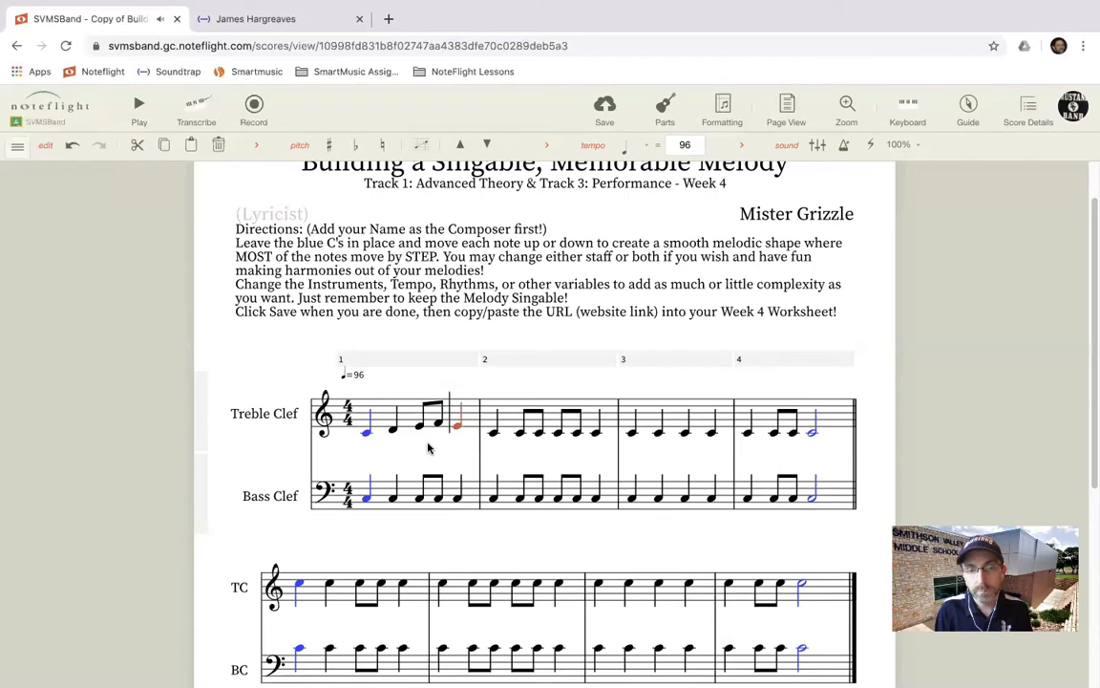
key("Up")
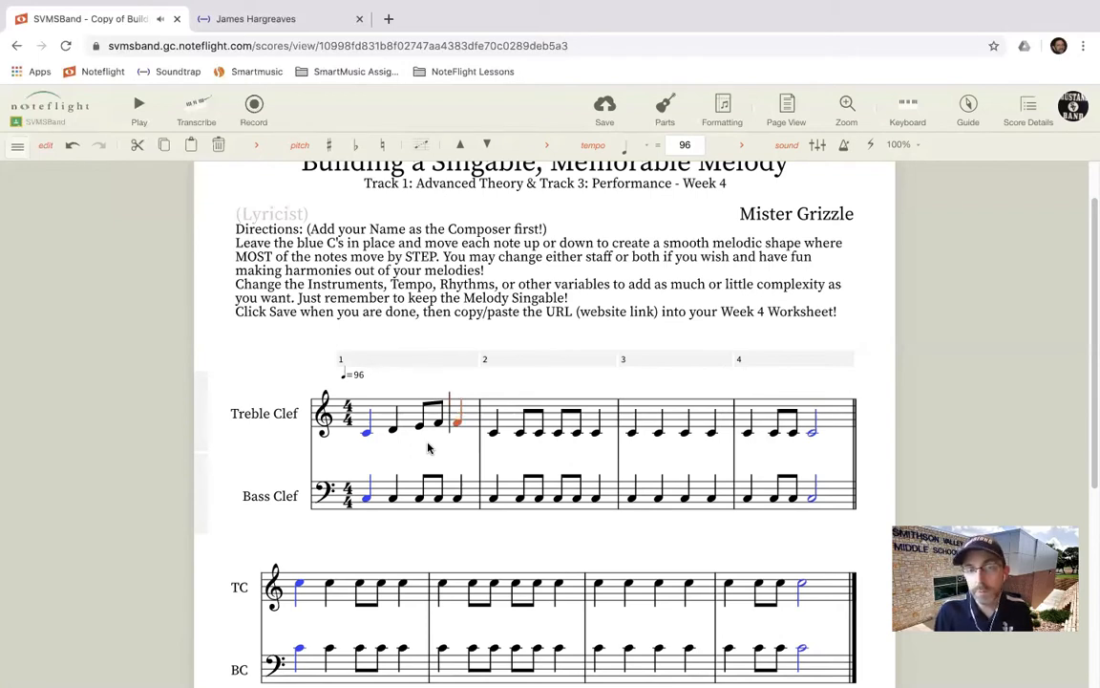
Lower the changed treble clef notes in measure 1 back to C.
key("Left")
key("Down")
key("Left")
key("Down")
key("Left")
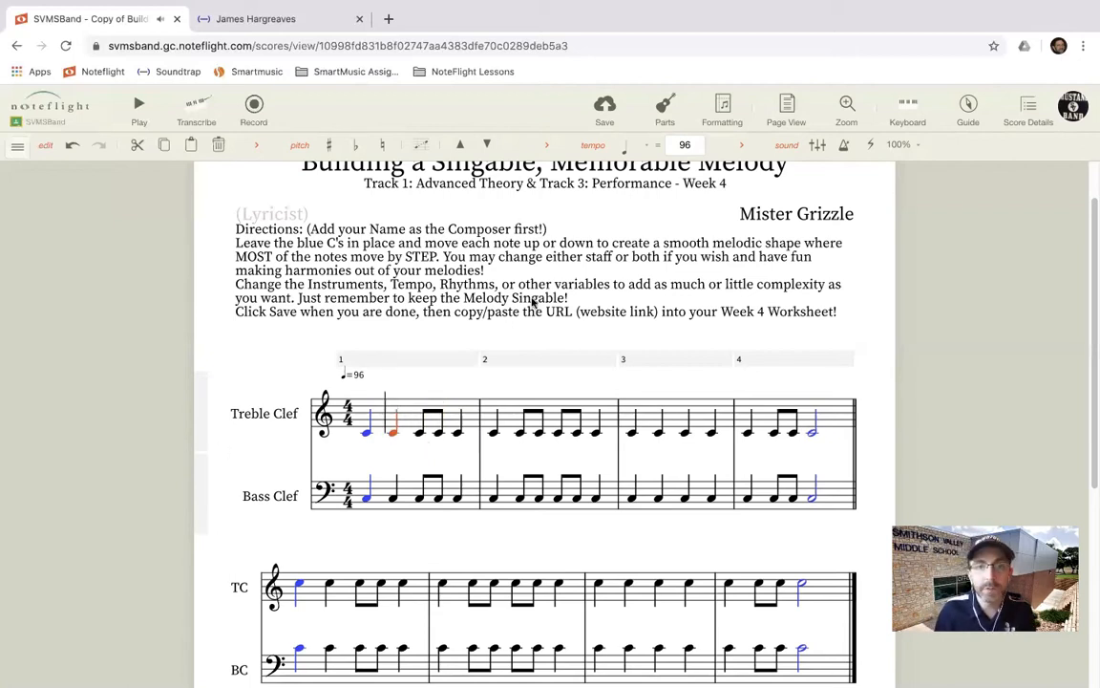
Change the Treble Clef part's instrument to Trumpet.
scroll(506, 363, "up", 1)
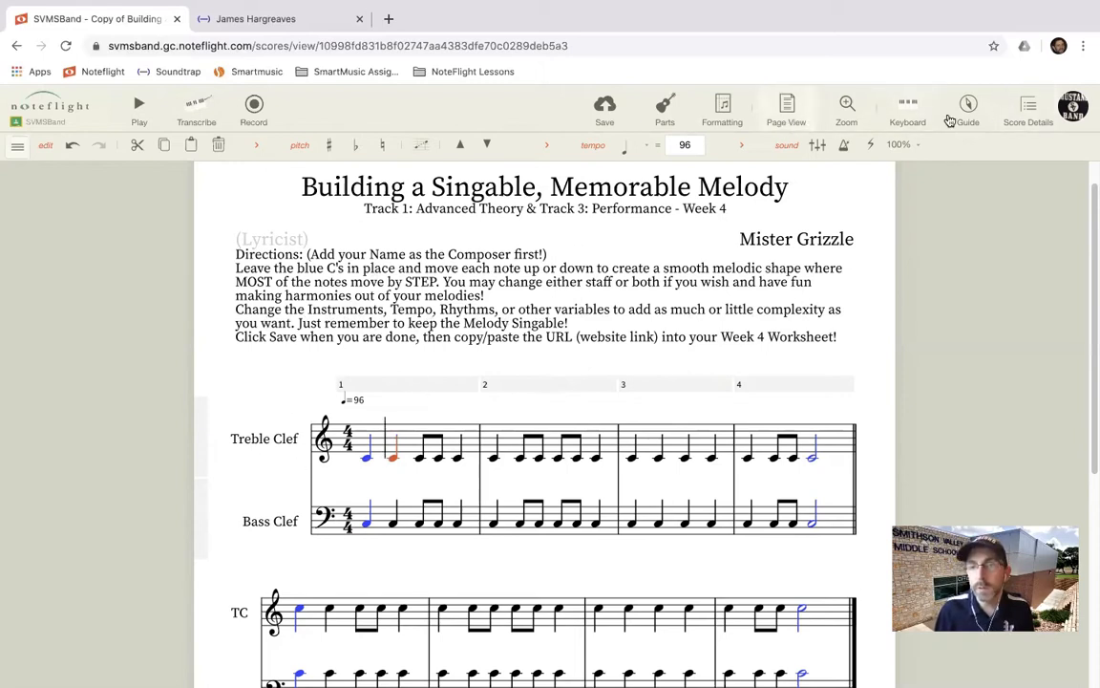
left_click(665, 110)
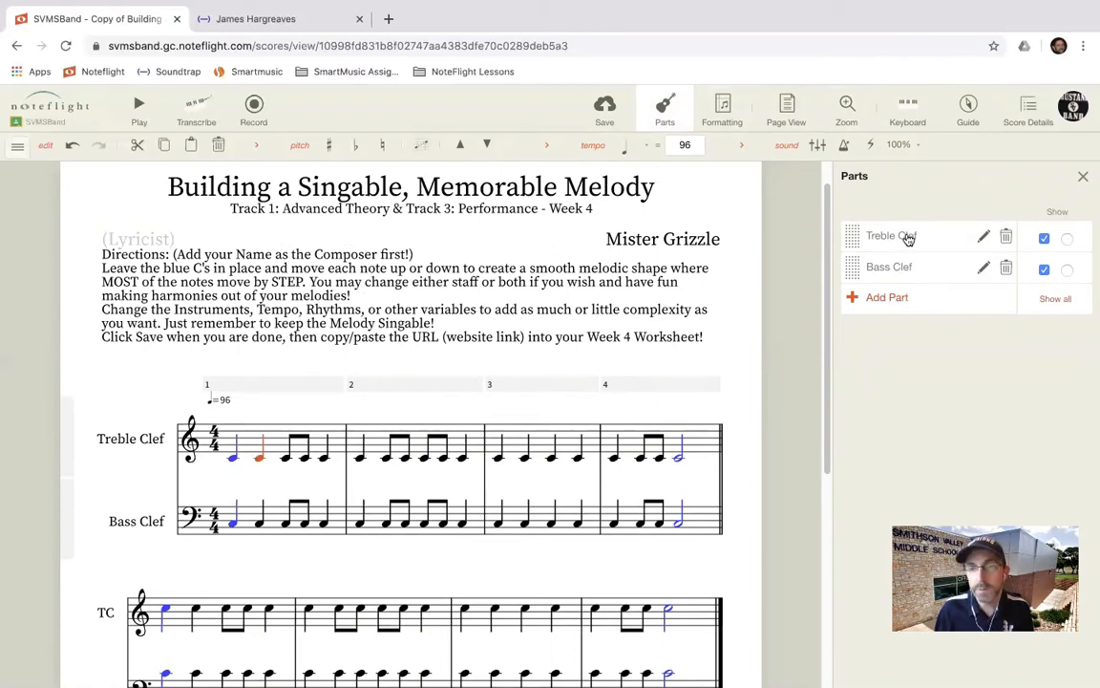
left_click(983, 239)
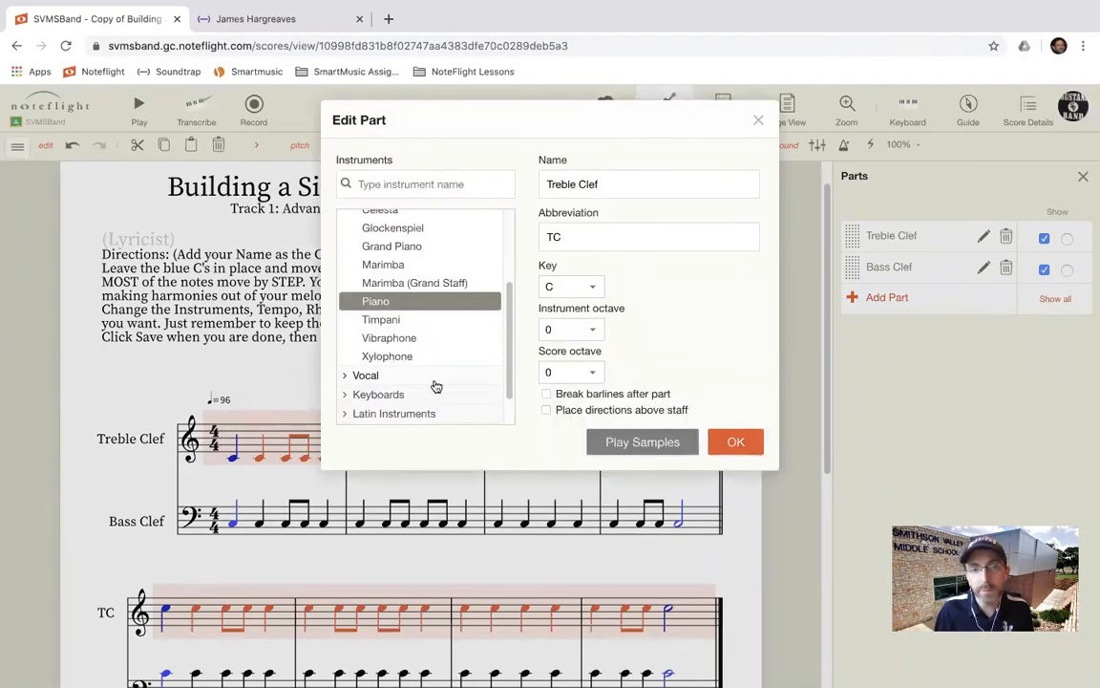
scroll(382, 277, "up", 5)
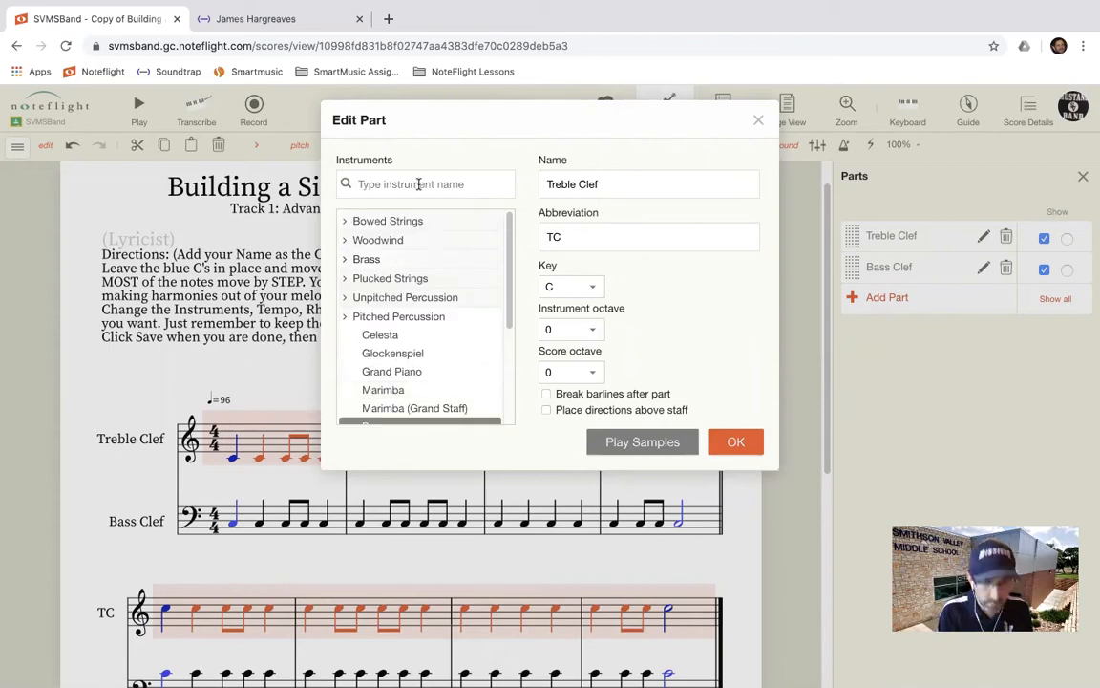
type("trumpet")
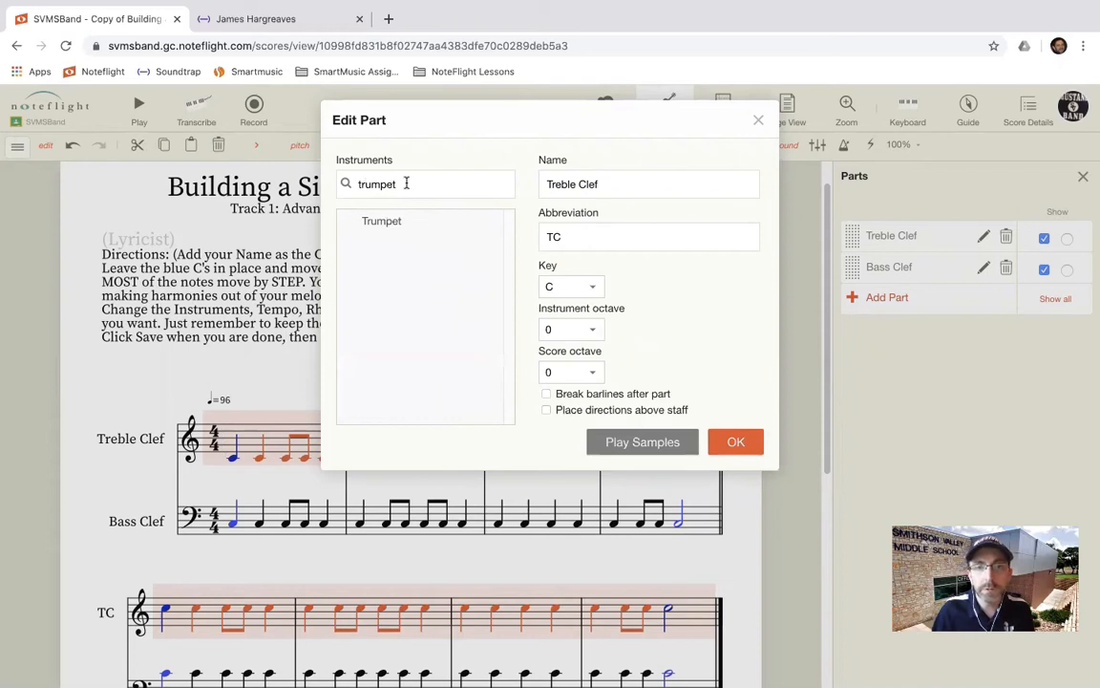
left_click(416, 229)
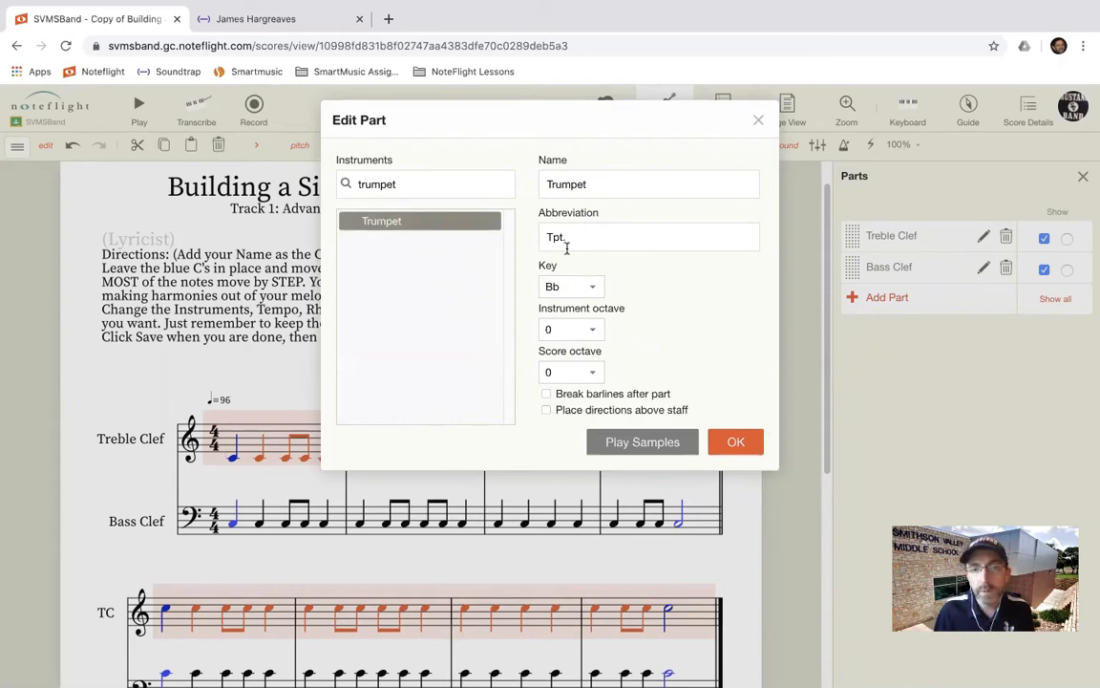
left_click(732, 441)
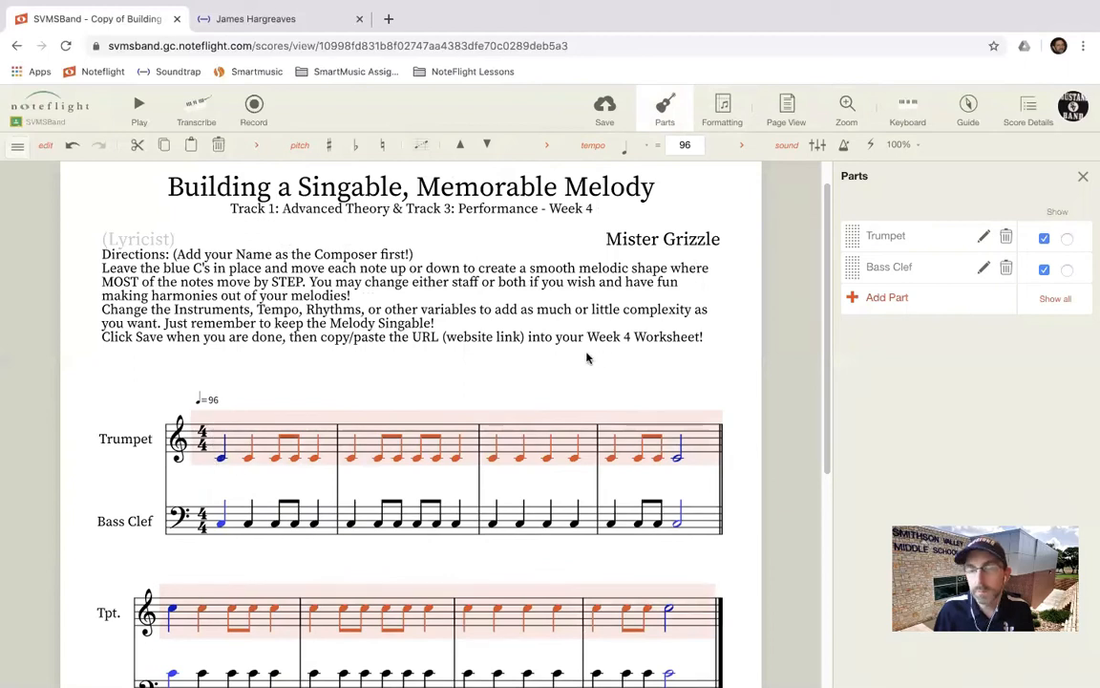
Play back the start of the score with the trumpet part, return to editing, and reopen the parts list.
key("space")
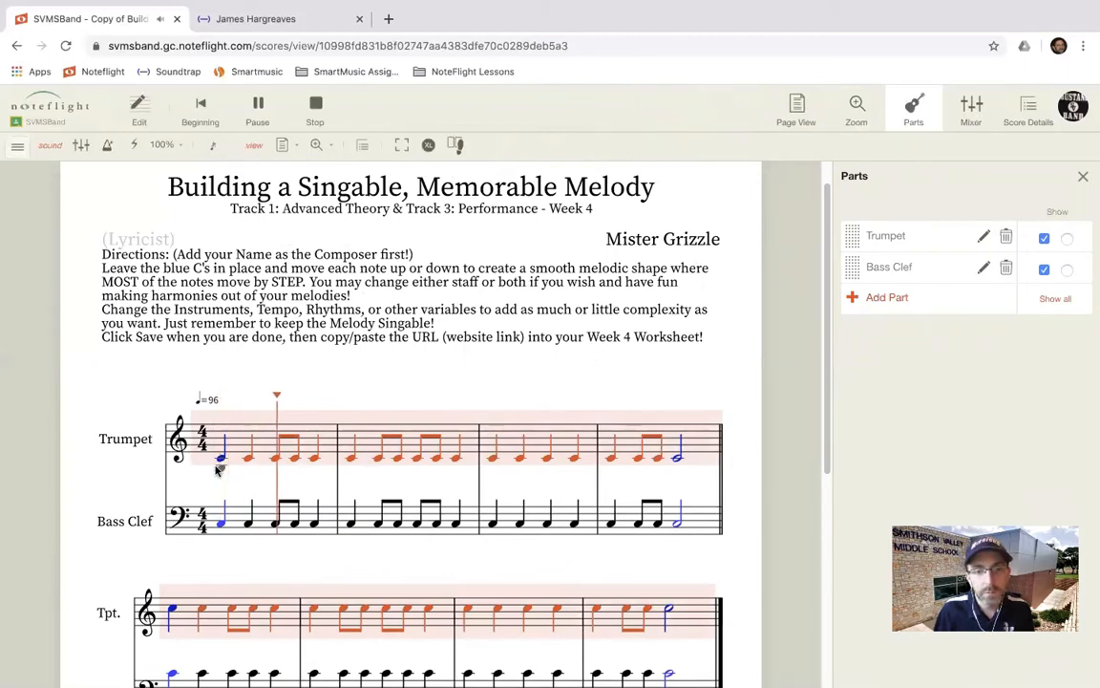
left_click(352, 386)
key("space")
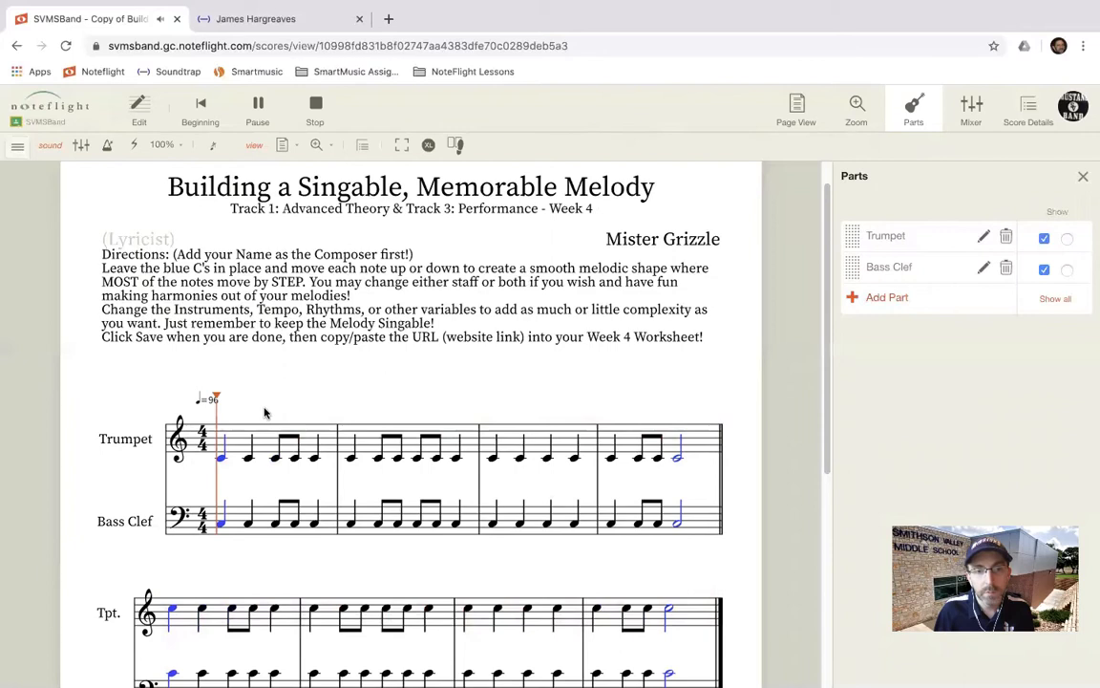
key("space")
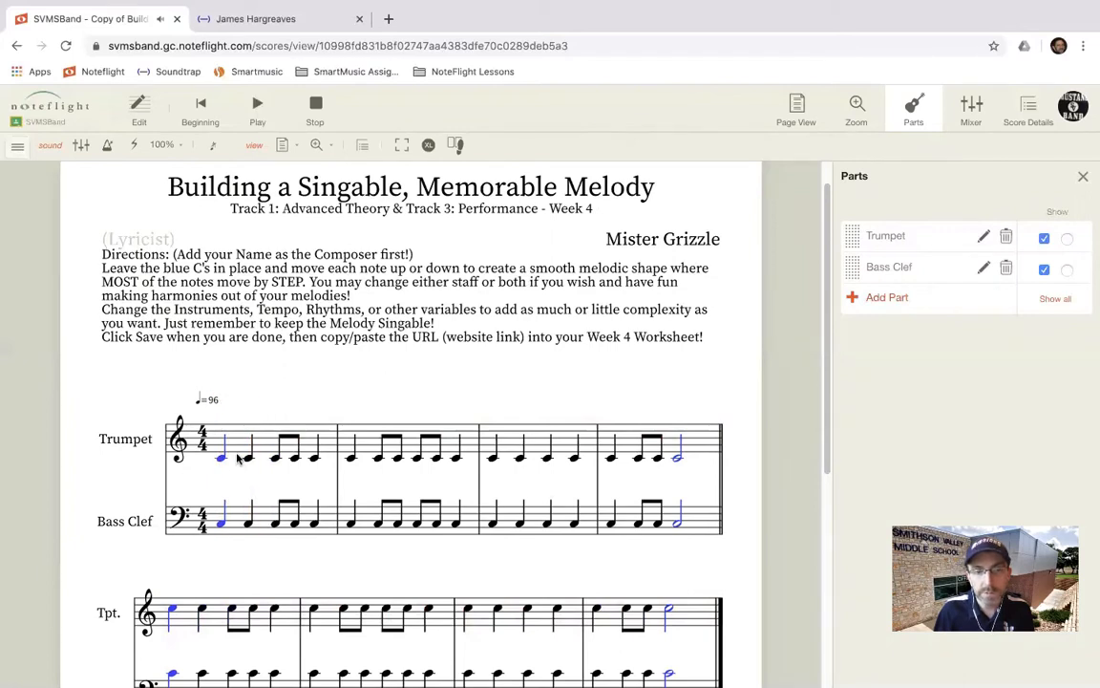
left_click(268, 128)
left_click(268, 128)
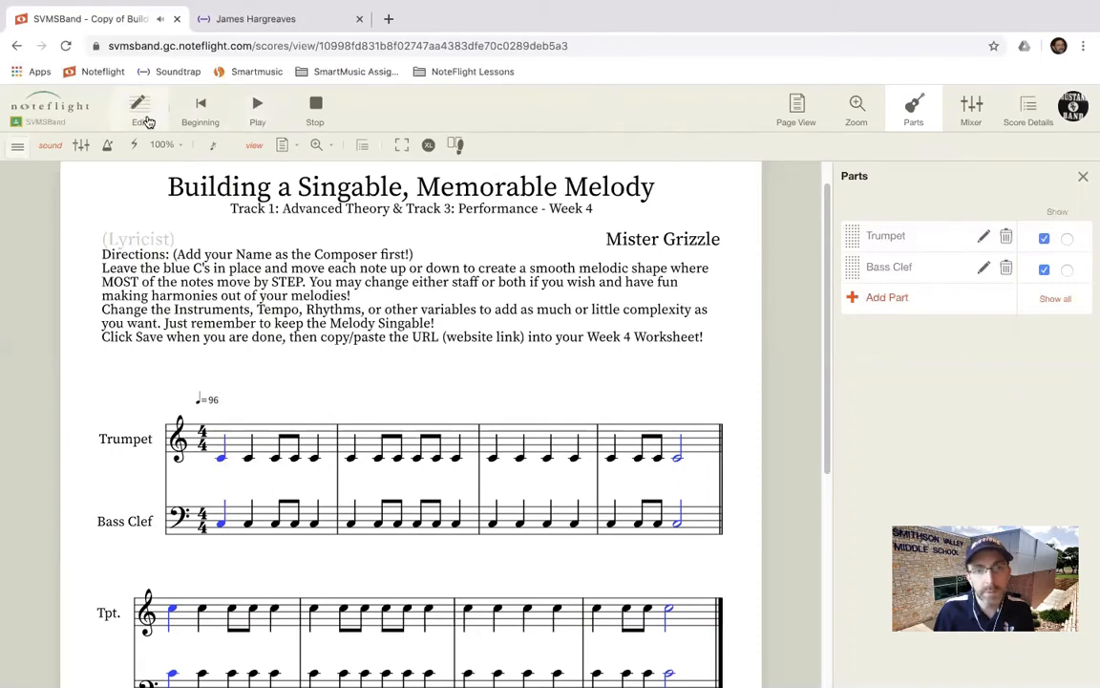
left_click(141, 121)
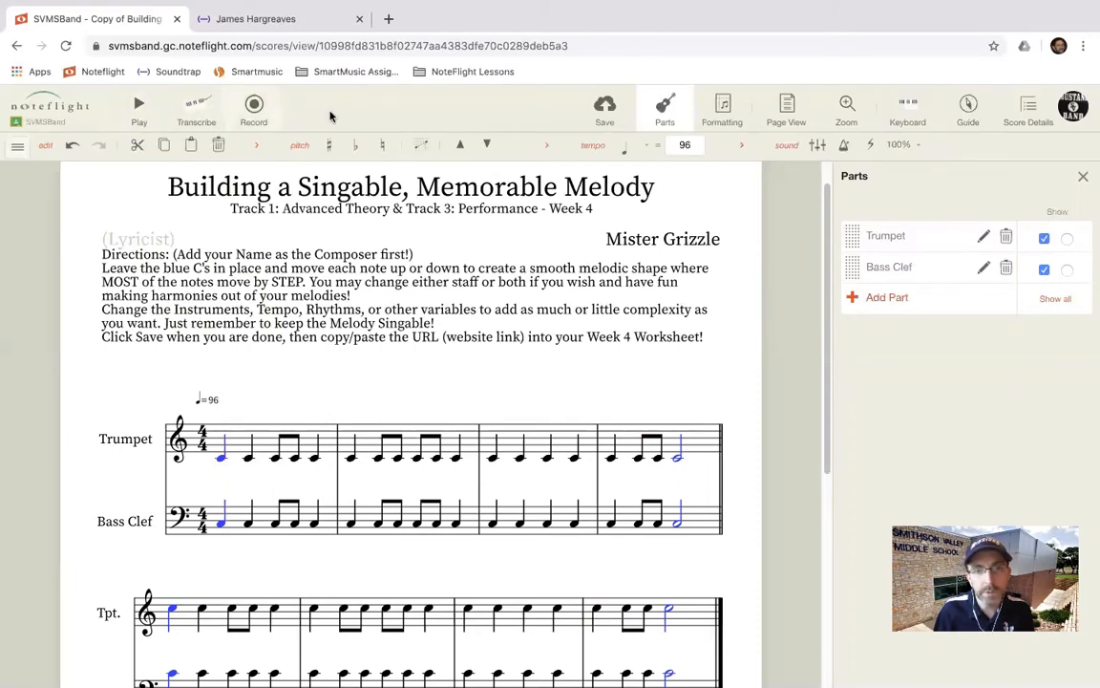
left_click(666, 115)
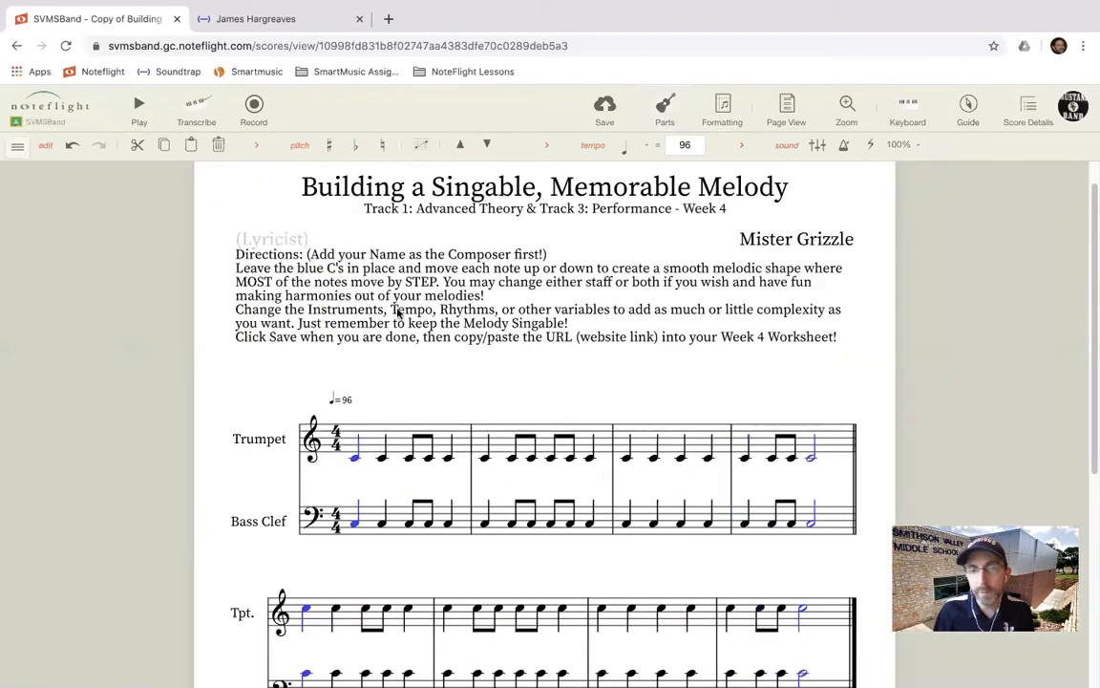
left_click(661, 107)
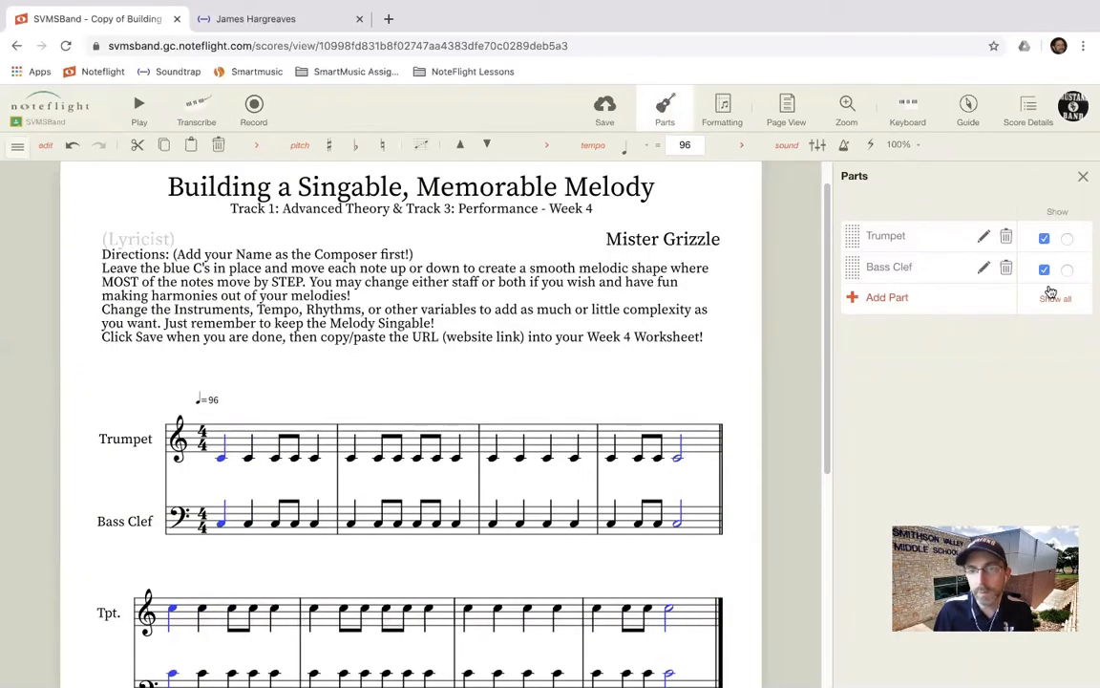
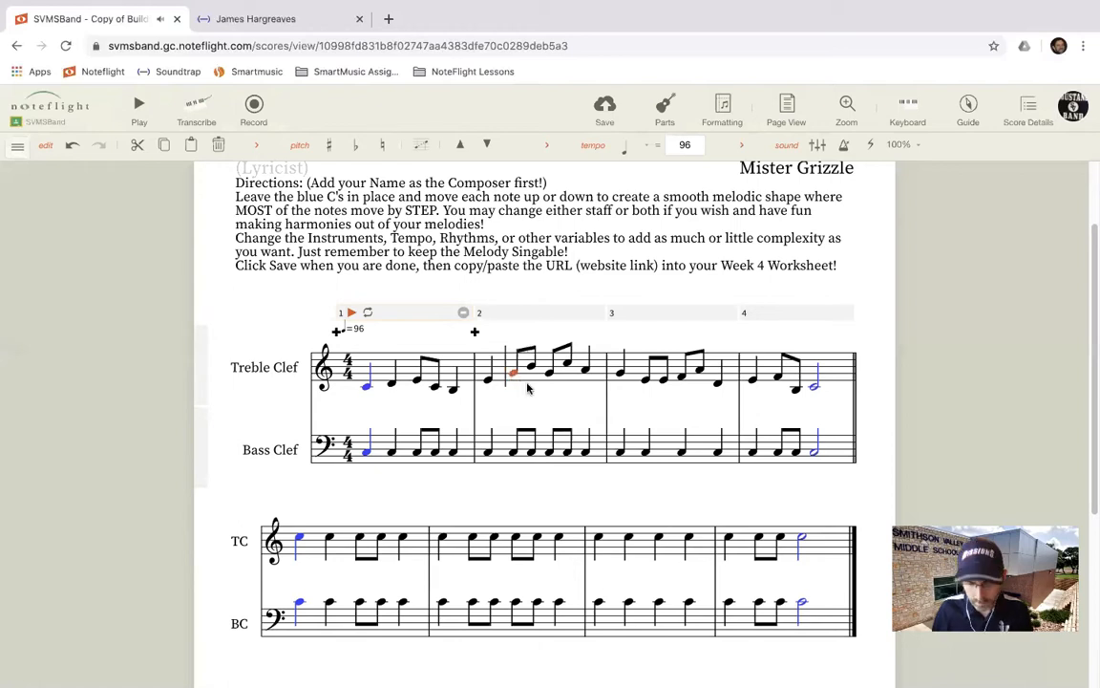
Change the four eighth notes in treble clef measure 2 to F, A, G and B.
key("Down")
key("Right")
key("Down")
key("Right")
key("Down")
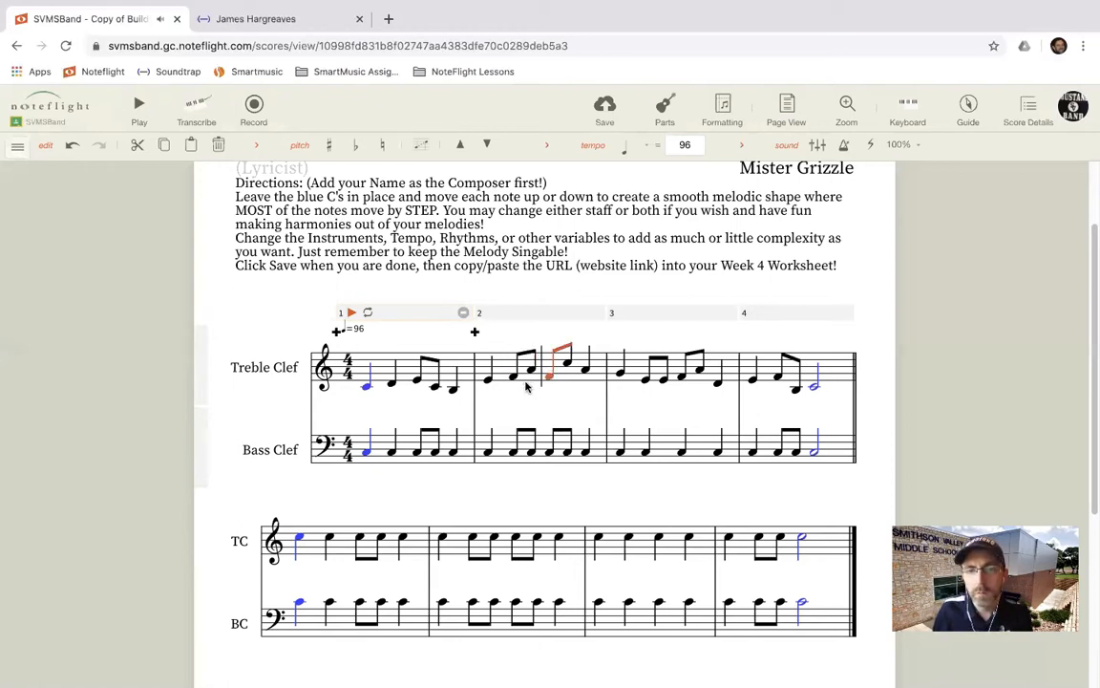
key("Right")
key("Down")
key("Right")
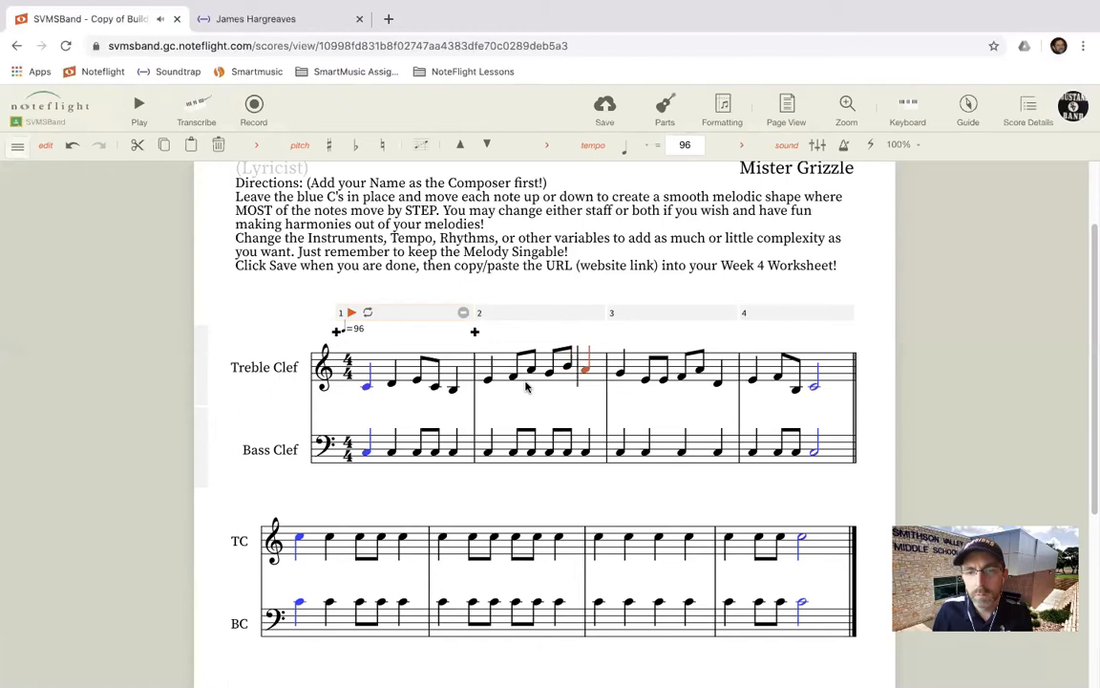
Play back the score from measure 2, and return to editing.
left_click(516, 313)
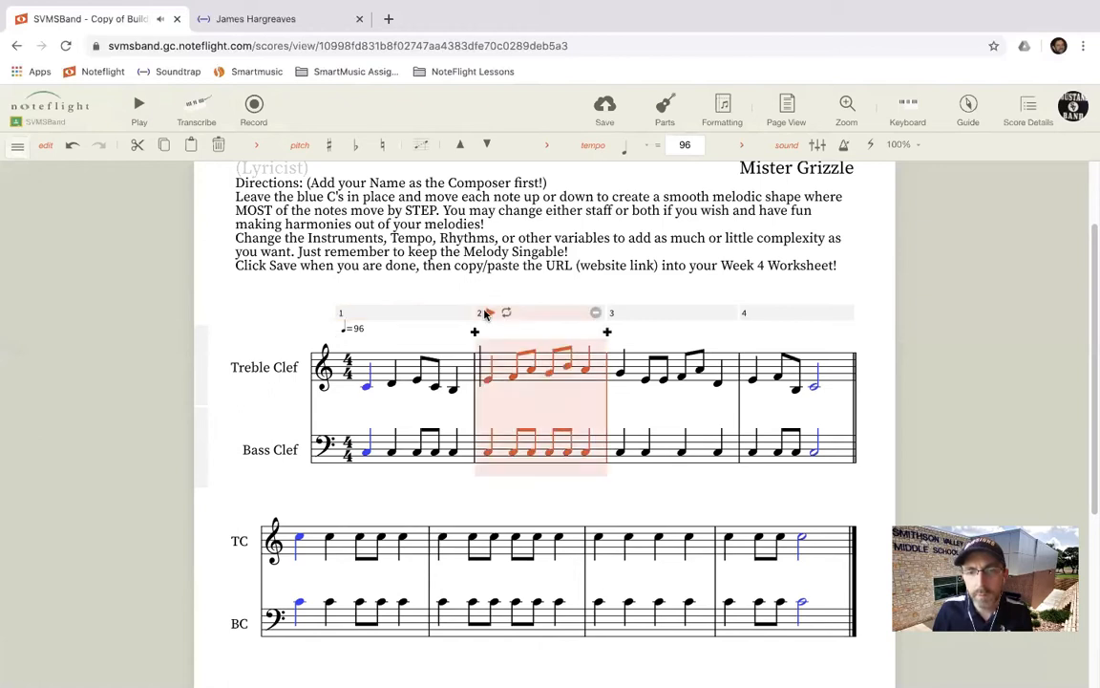
left_click(488, 314)
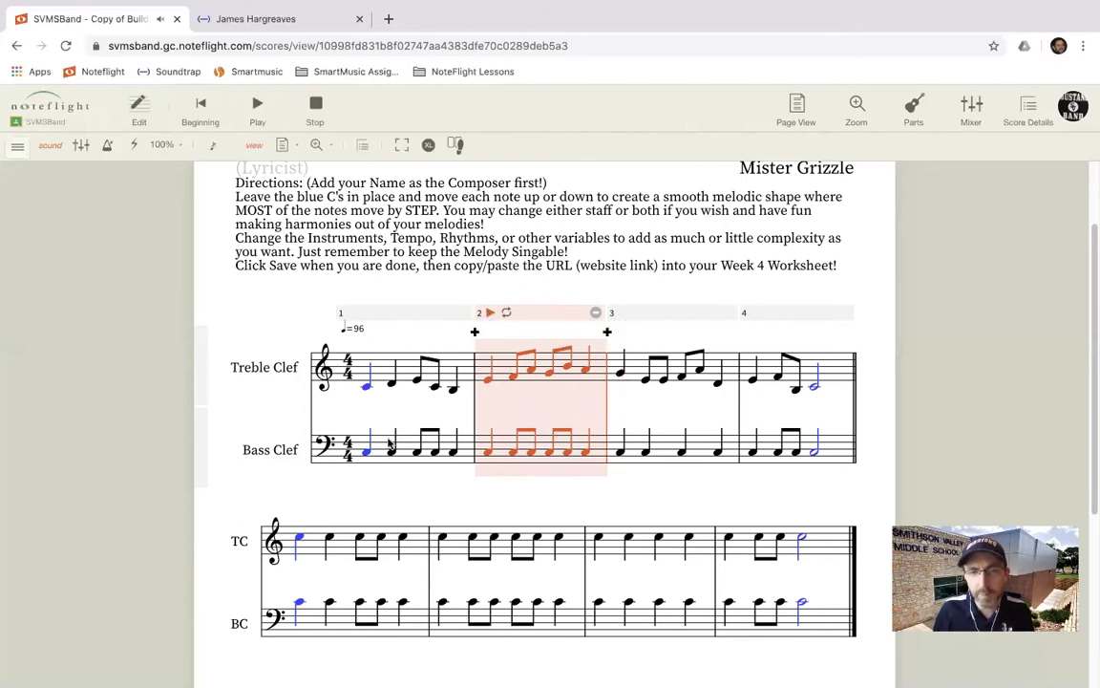
left_click(389, 364)
key("Escape")
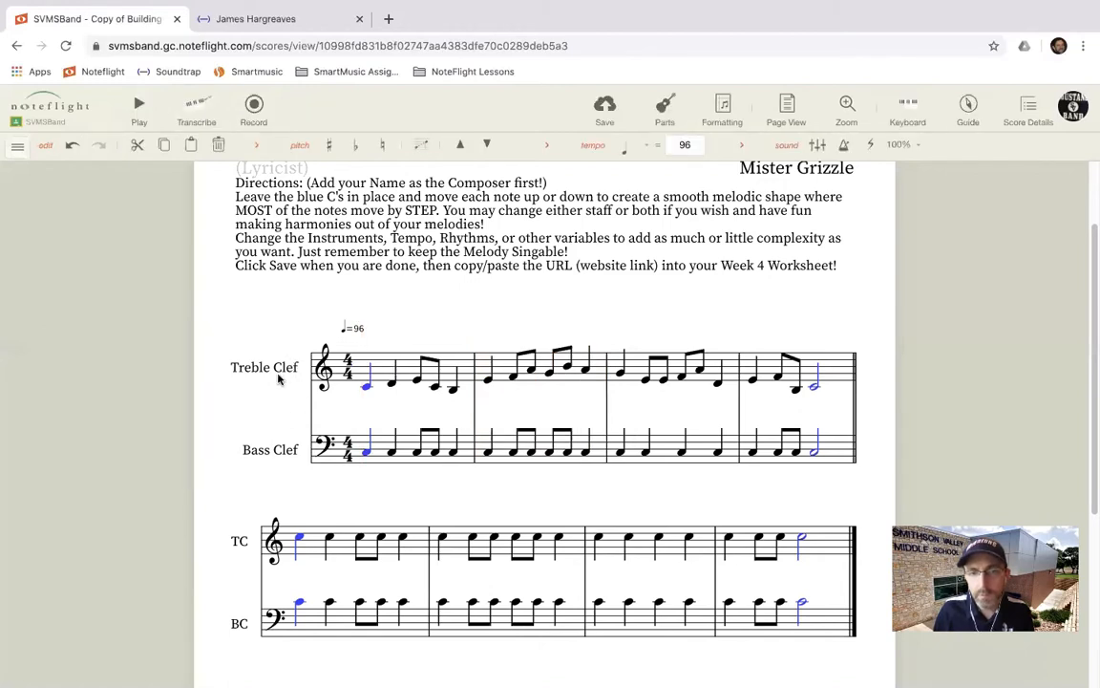
Select the treble clef melody from measure 1 through measure 8, play it back, and return to editing.
left_click(411, 369)
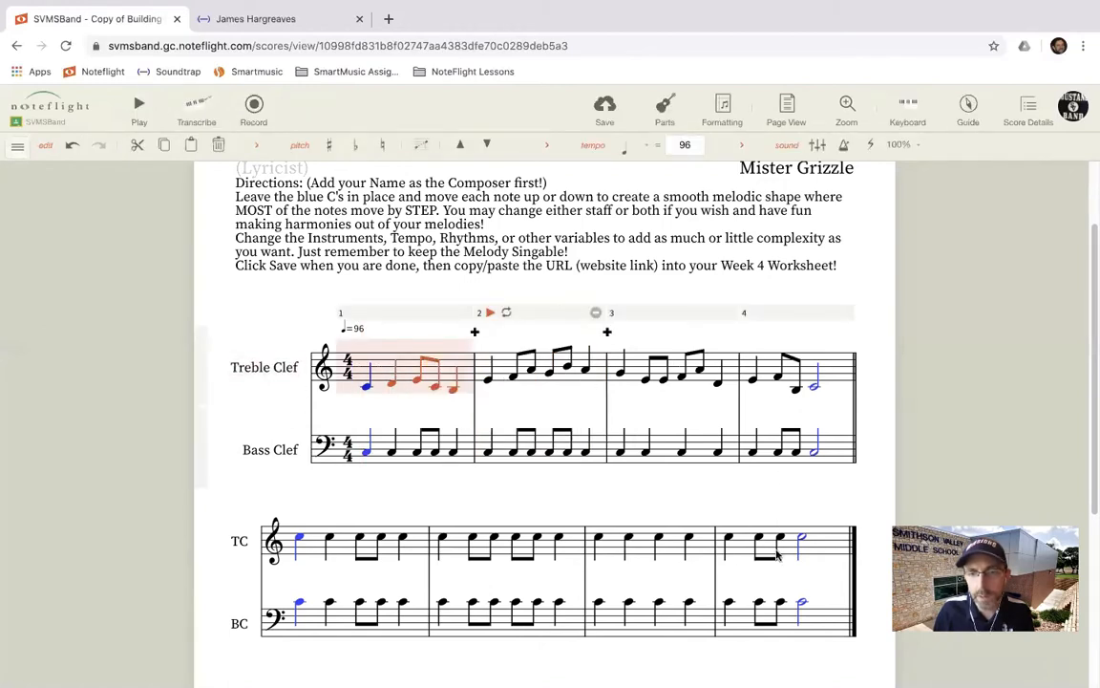
left_click(816, 546, "shift")
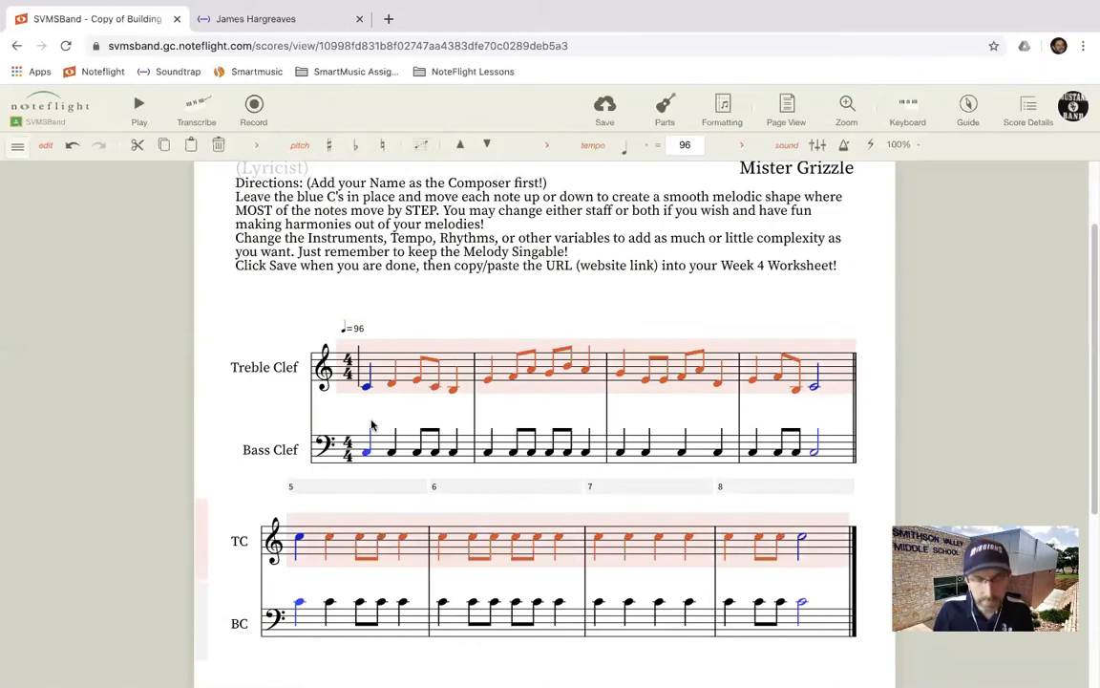
key("space")
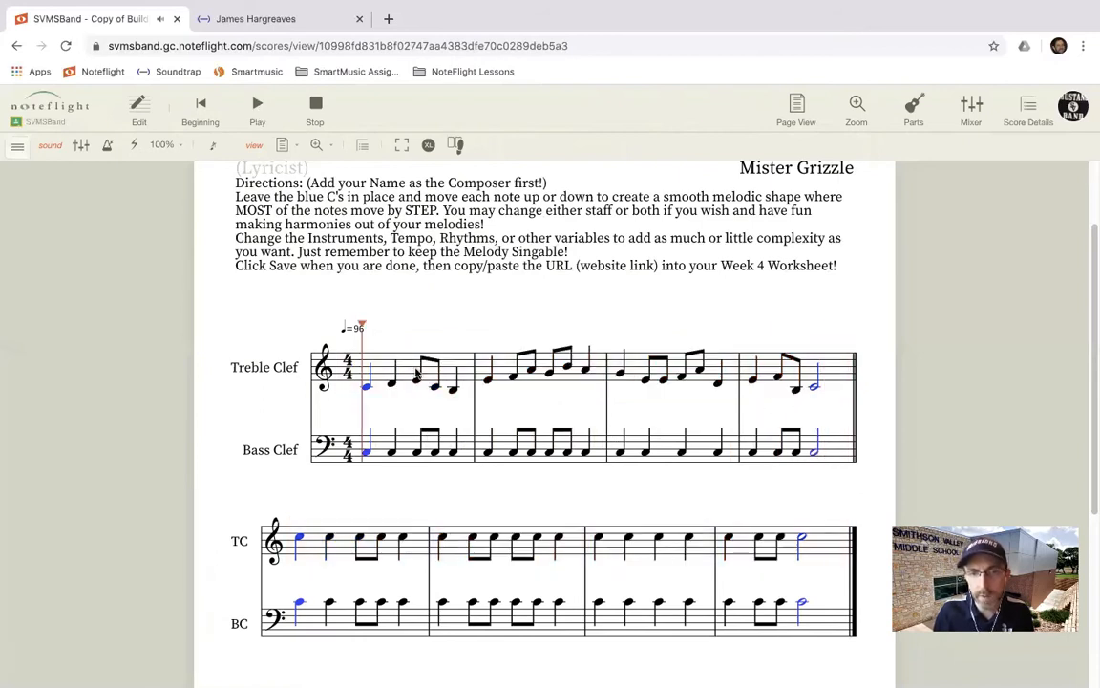
left_click(140, 109)
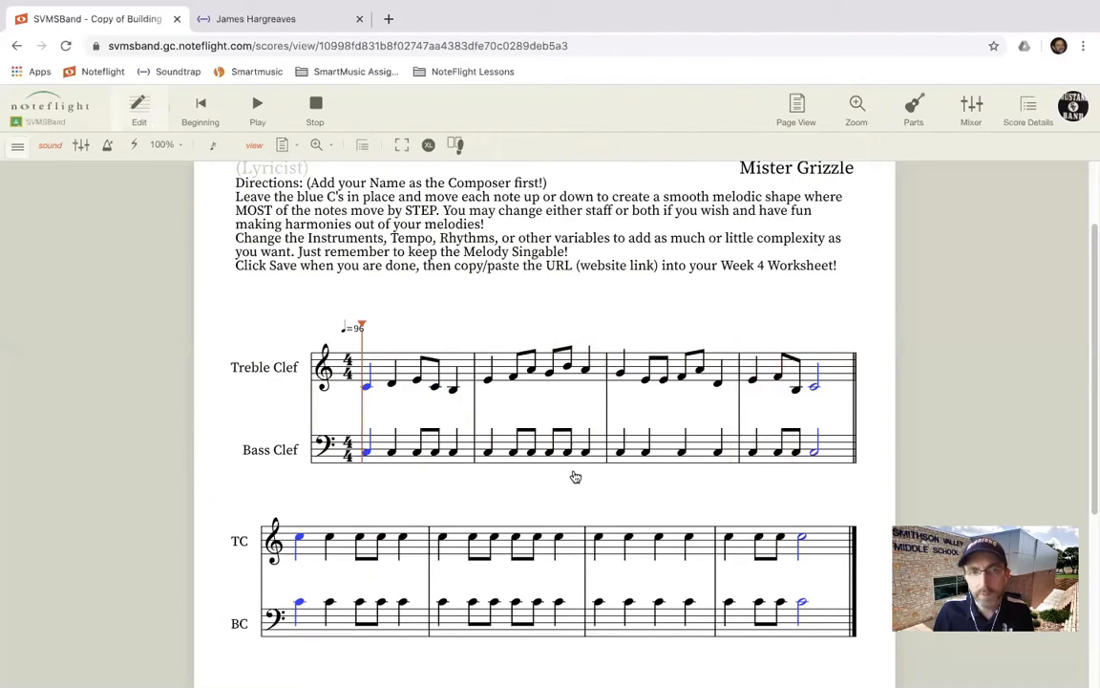
Copy the treble clef melody from measures 1–4 and paste it over the treble staff in measures 5–8.
left_click(411, 350)
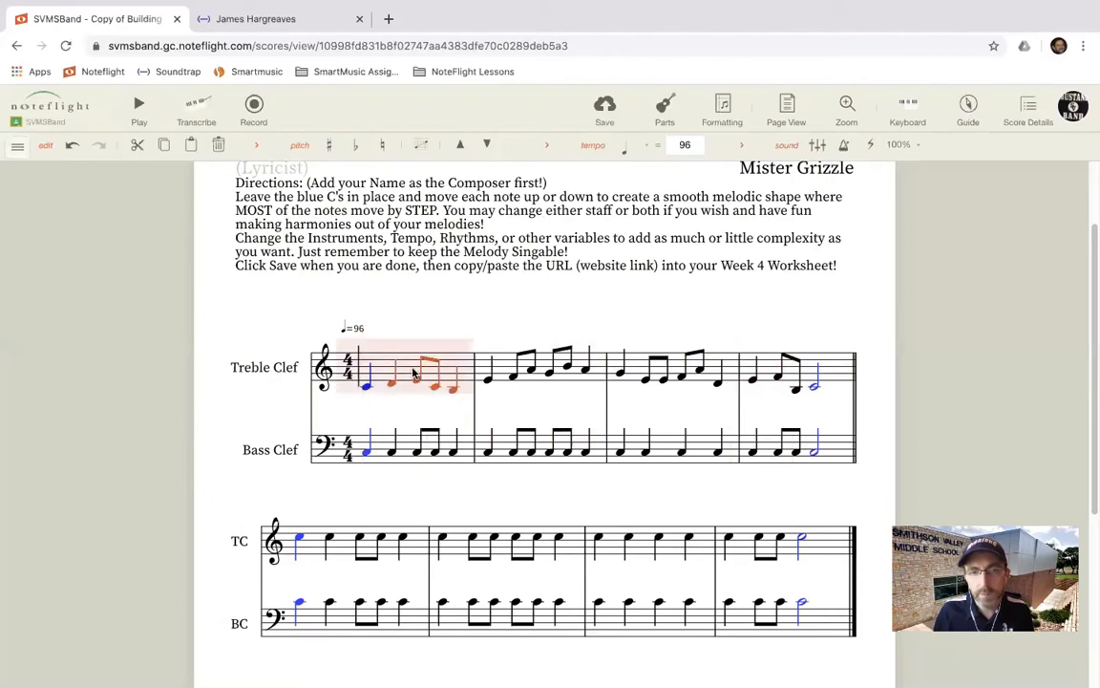
left_click(745, 329, "shift")
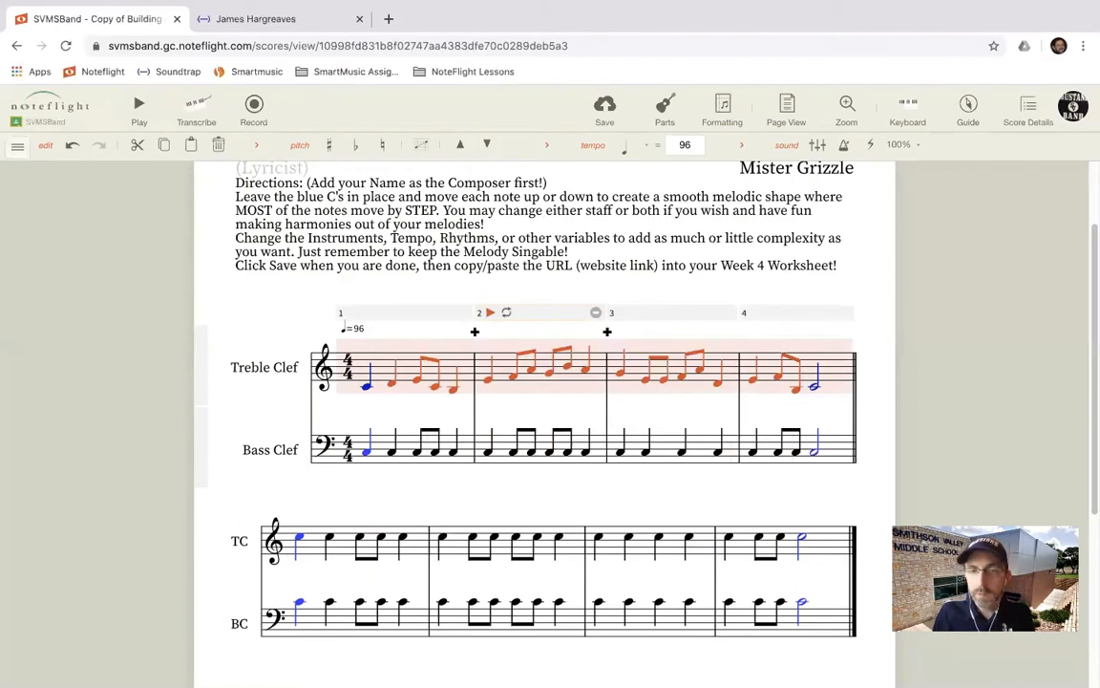
left_click(345, 552)
left_click(798, 554, "shift")
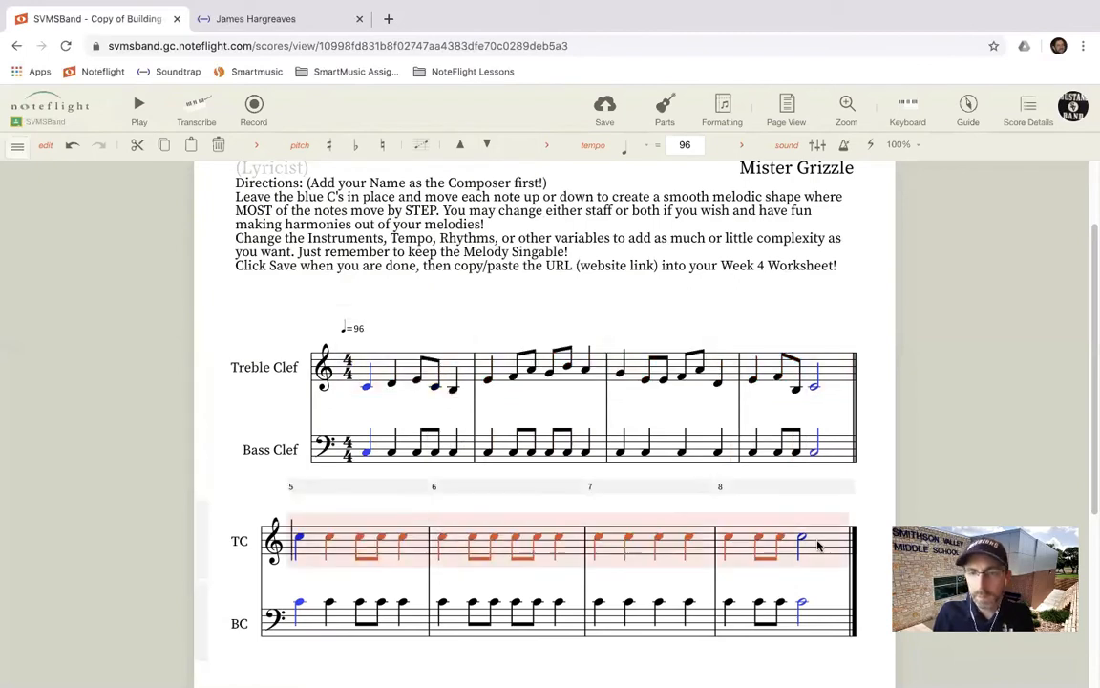
key("ctrl+v")
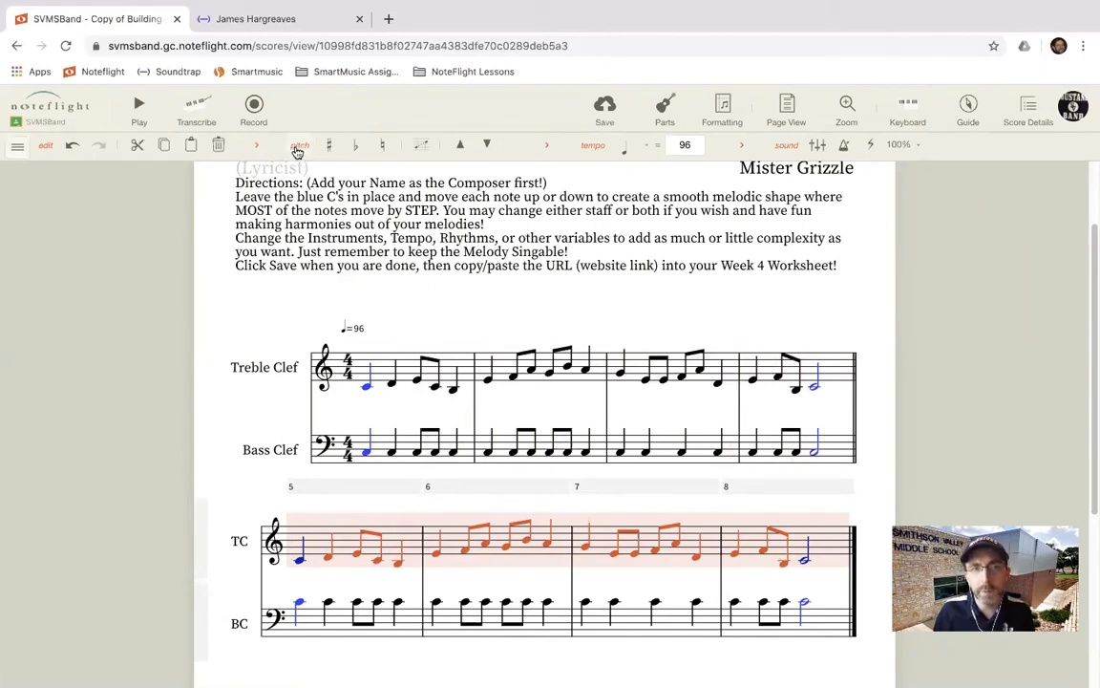
Open the Transpose settings for the pasted melody and examine the quality options for the octave, 3rd and 5th intervals.
left_click(16, 148)
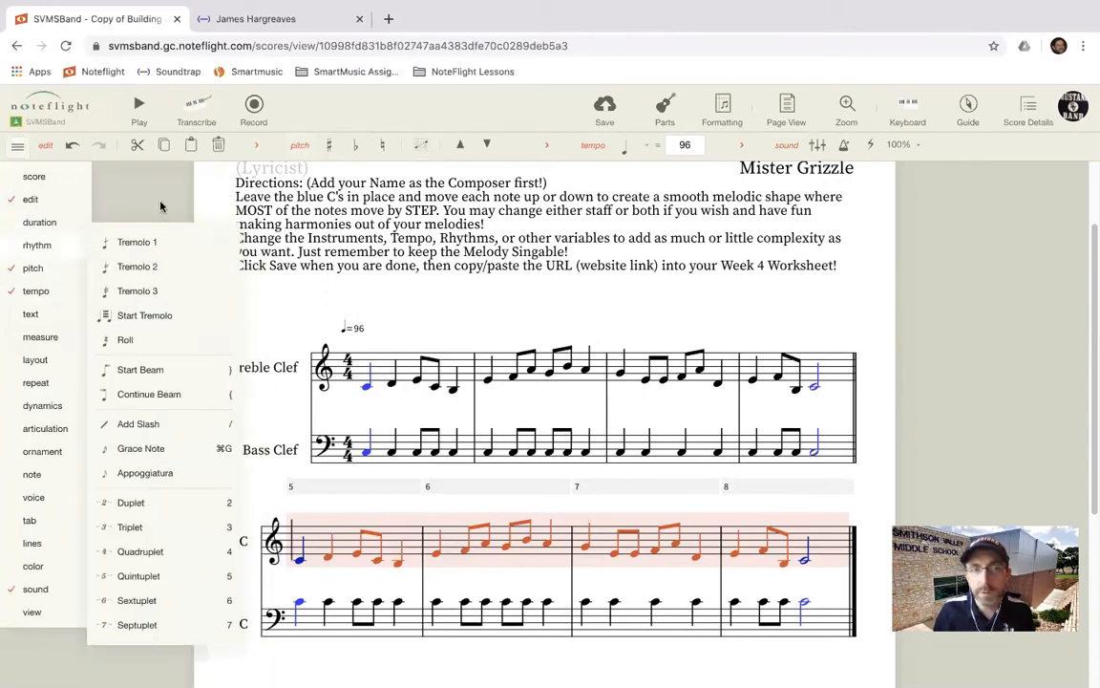
left_click(17, 144)
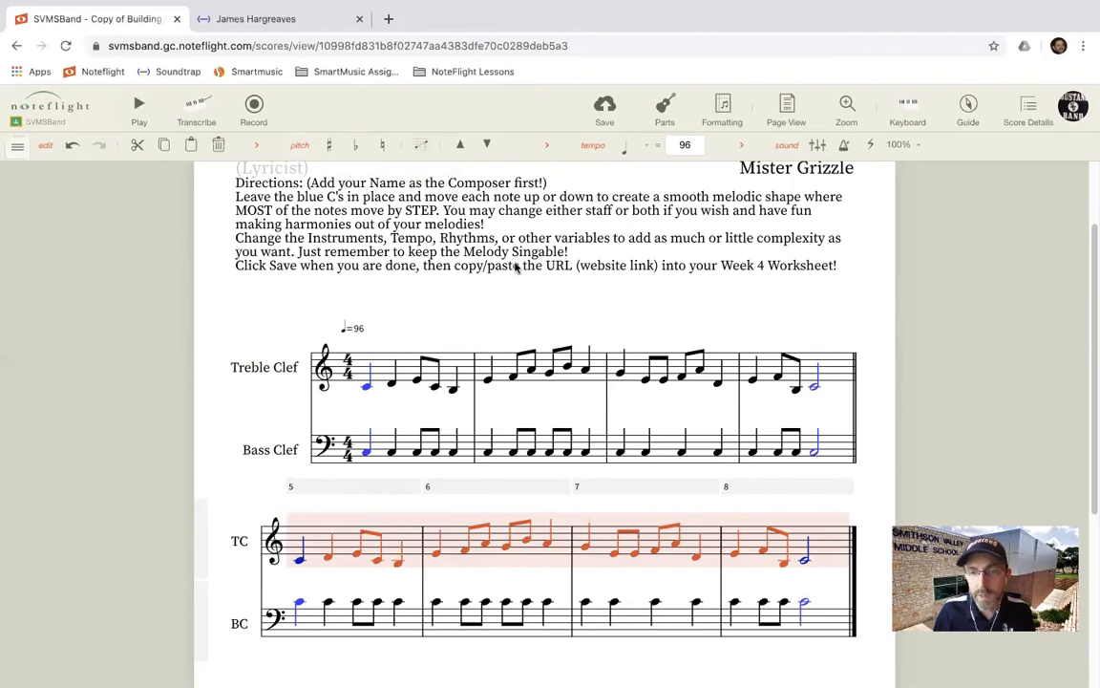
left_click(414, 149)
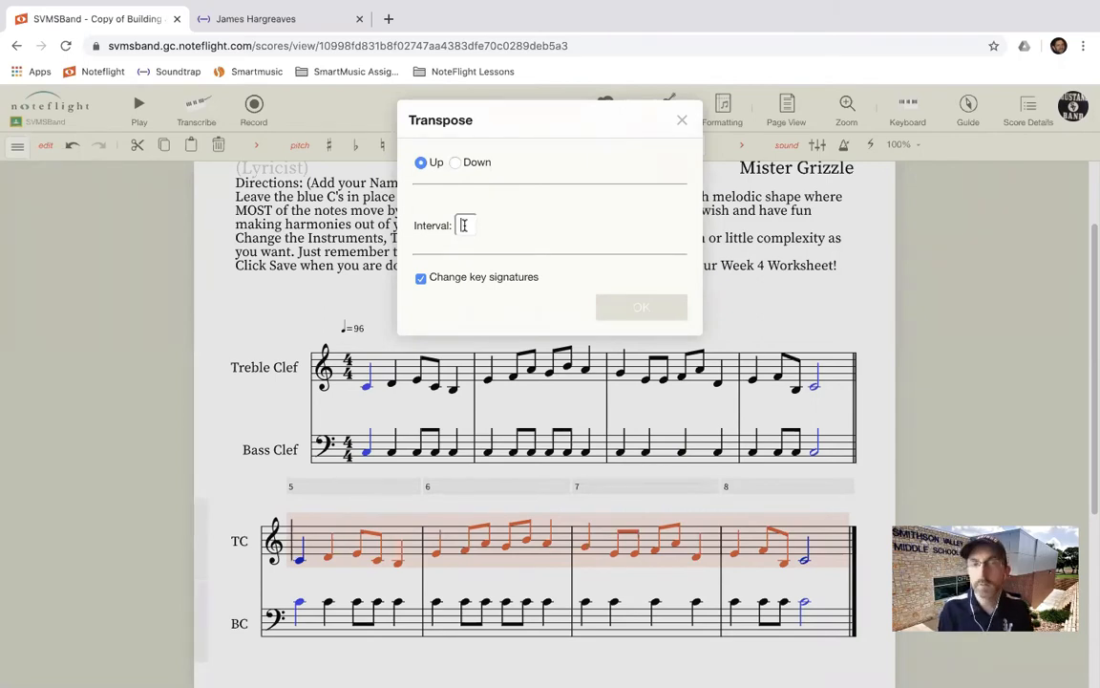
type("8")
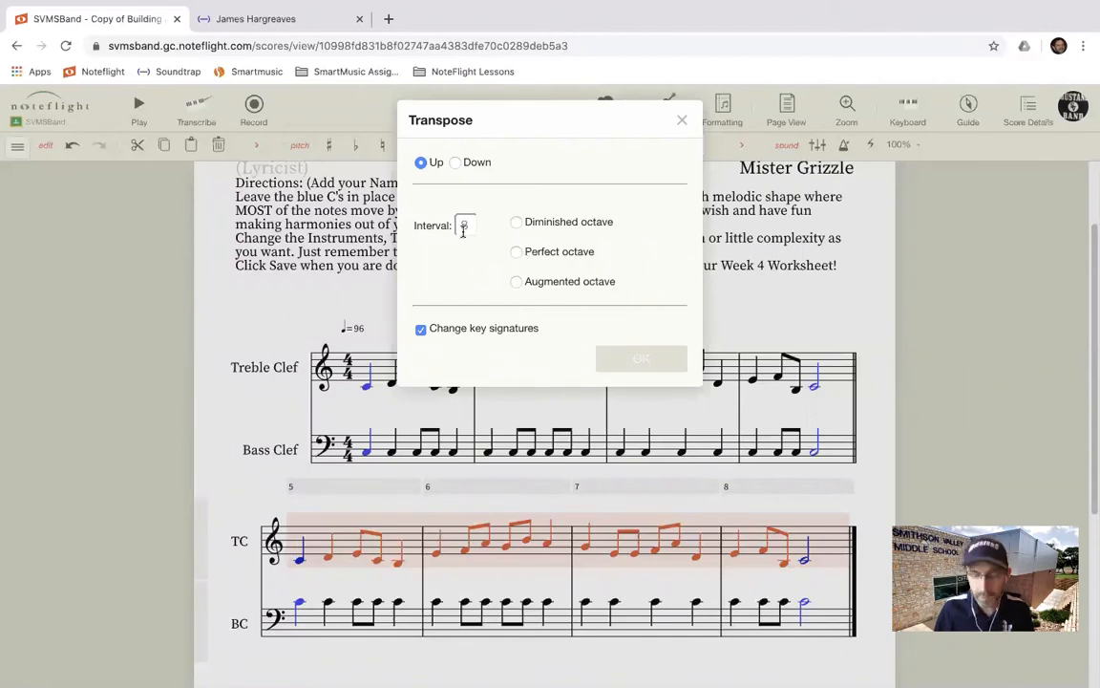
key("BackSpace")
type("5")
key("BackSpace")
type("3")
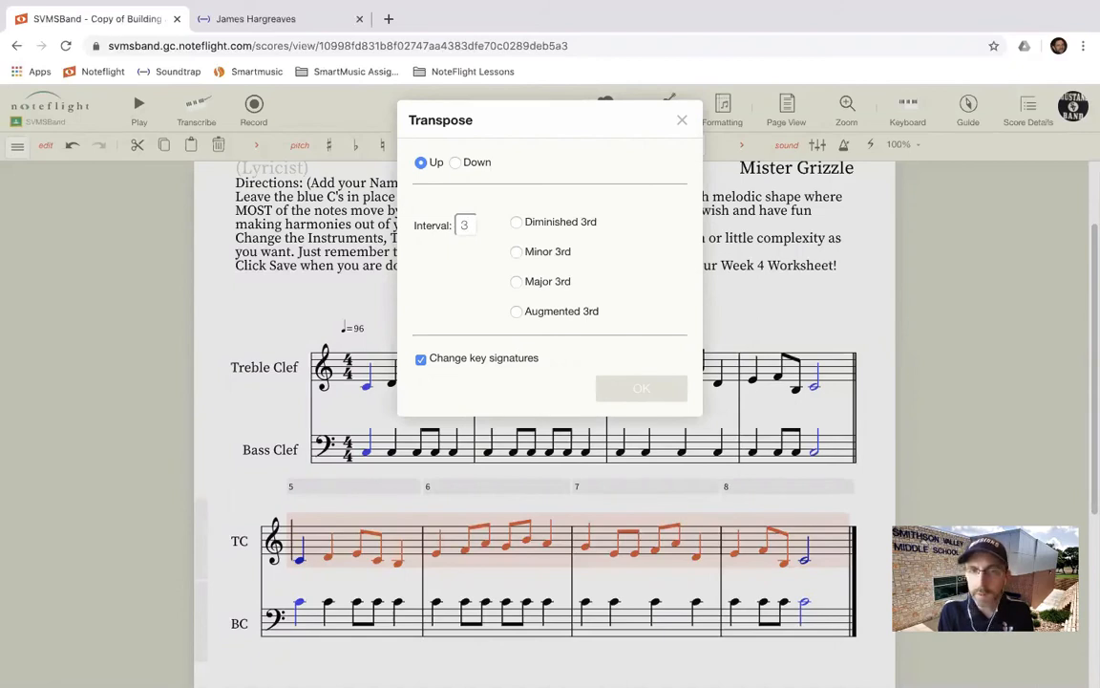
key("BackSpace")
type("5")
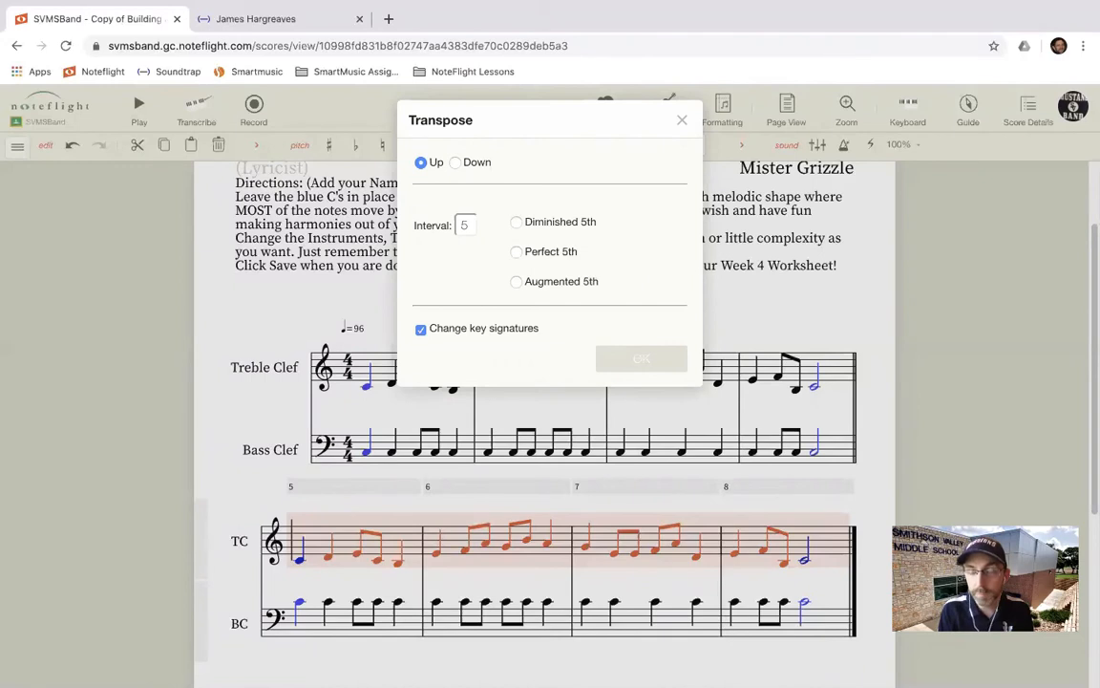
Transpose the treble melody in measures 5–8 up a perfect octave.
key("BackSpace")
type("8")
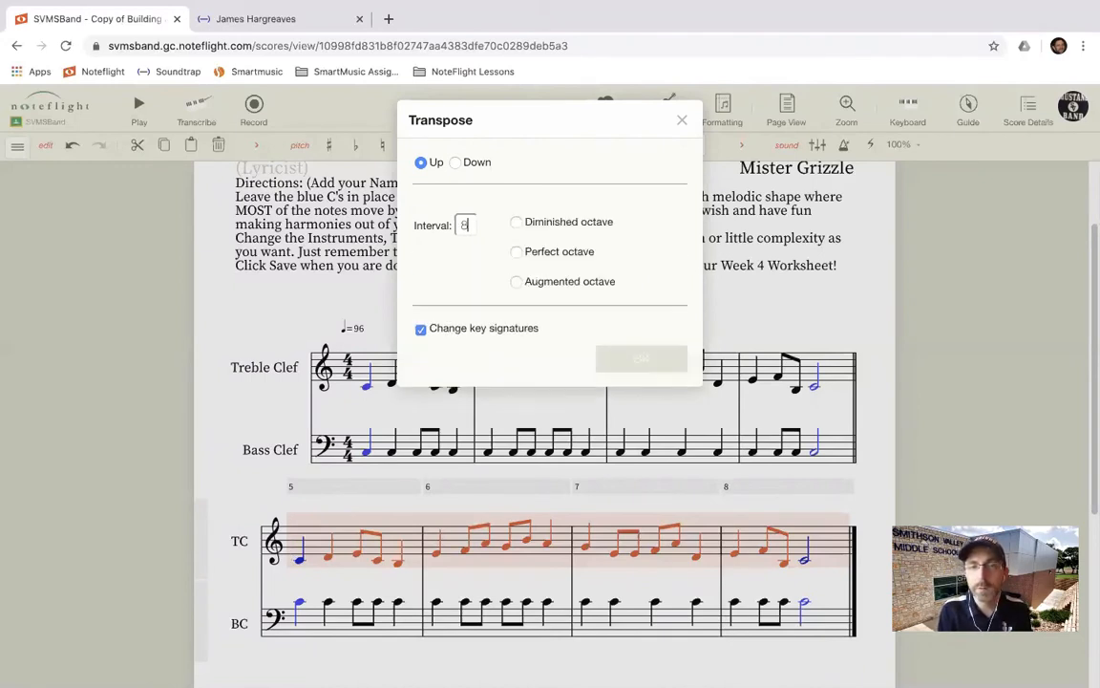
left_click(519, 253)
left_click(638, 358)
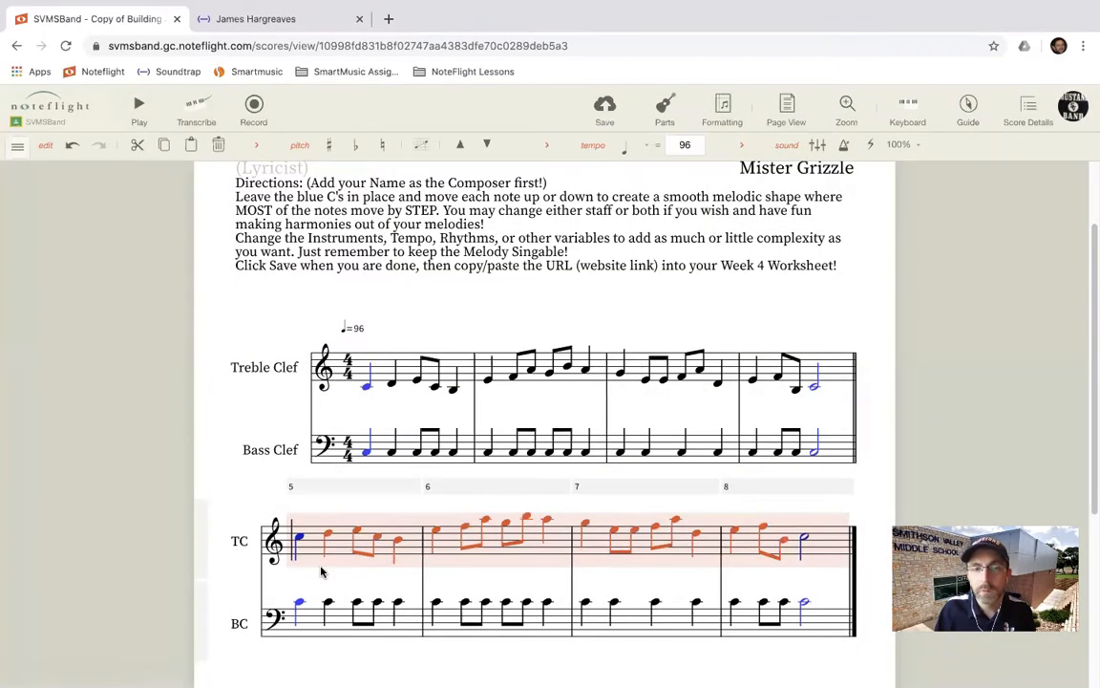
Copy the treble melody from measures 1–8 and paste it into the bass clef staff starting at measure 1.
left_click(387, 374)
left_click(829, 548, "shift")
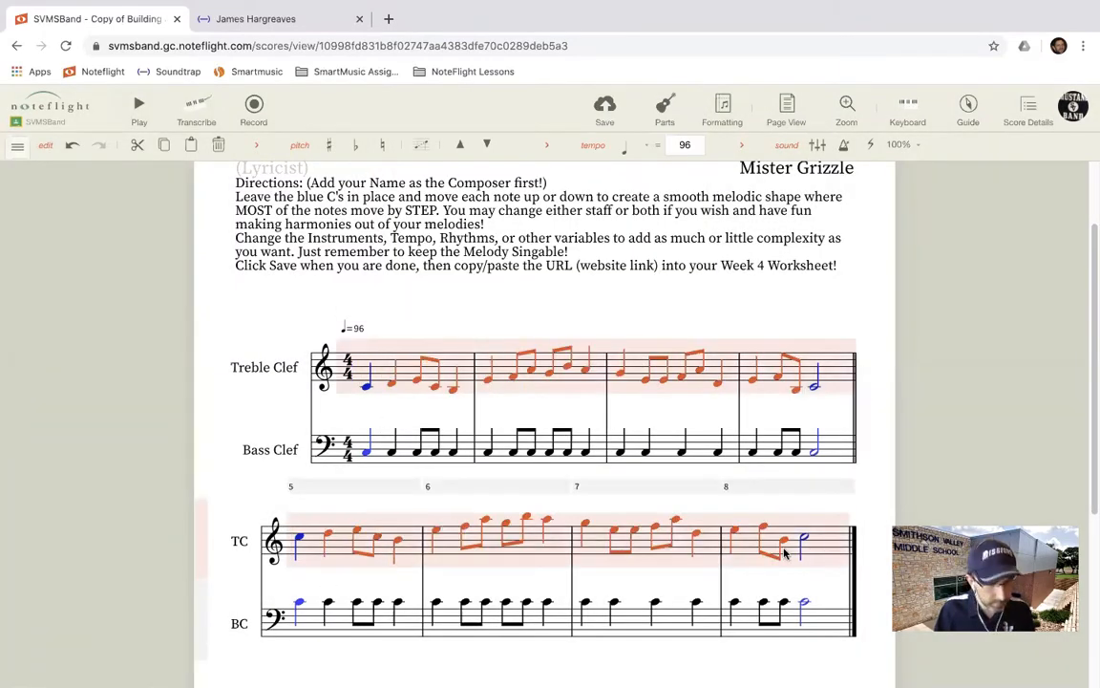
left_click(373, 425)
left_click(268, 451)
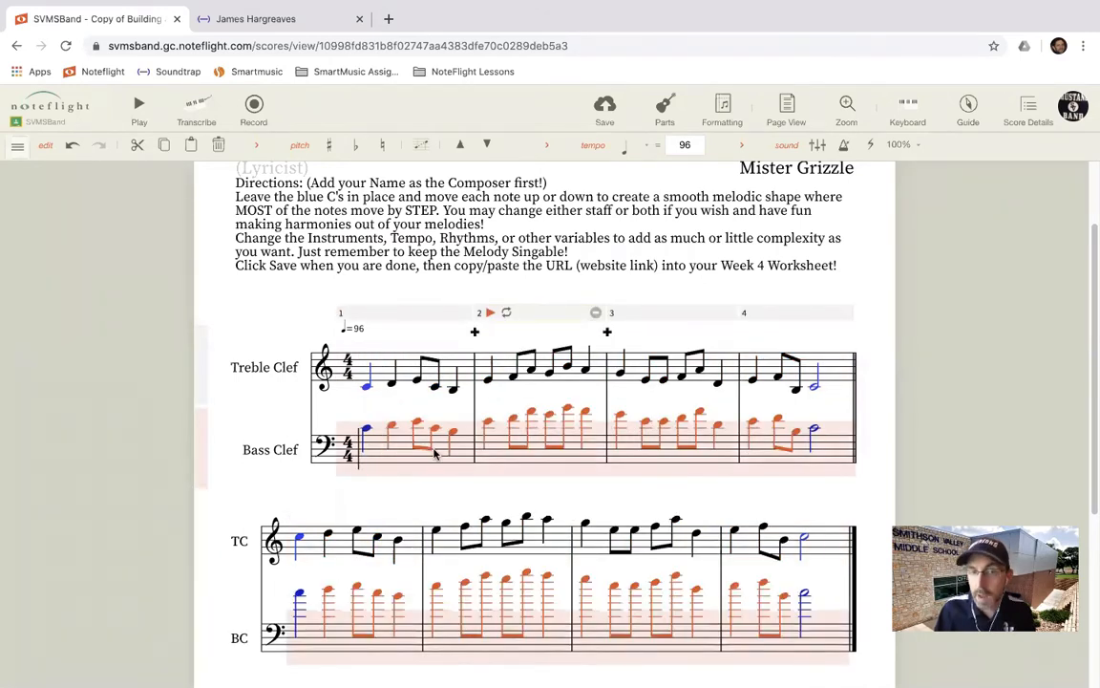
Transpose the pasted bass clef melody down a perfect octave.
left_click(420, 146)
left_click(455, 163)
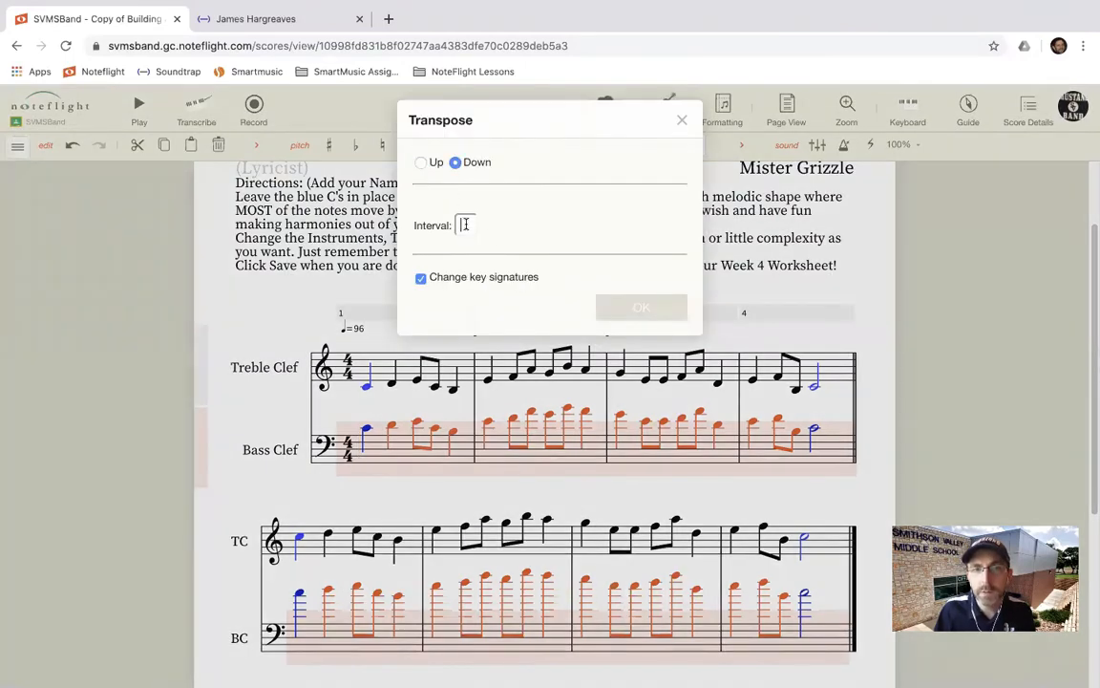
type("8")
left_click(516, 249)
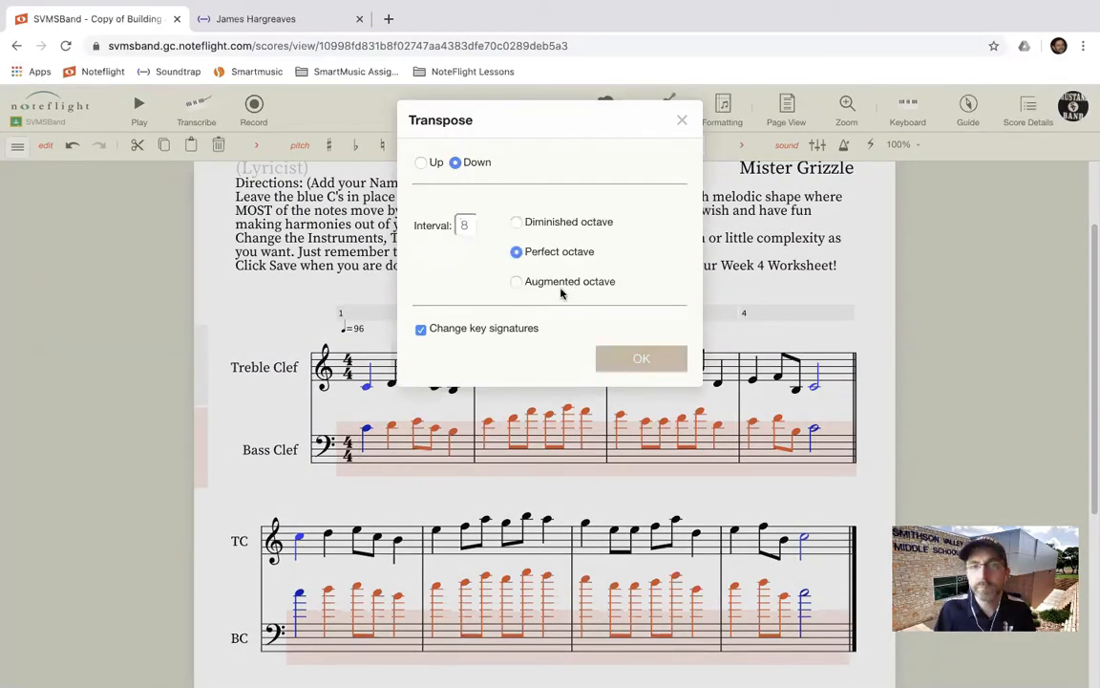
left_click(644, 361)
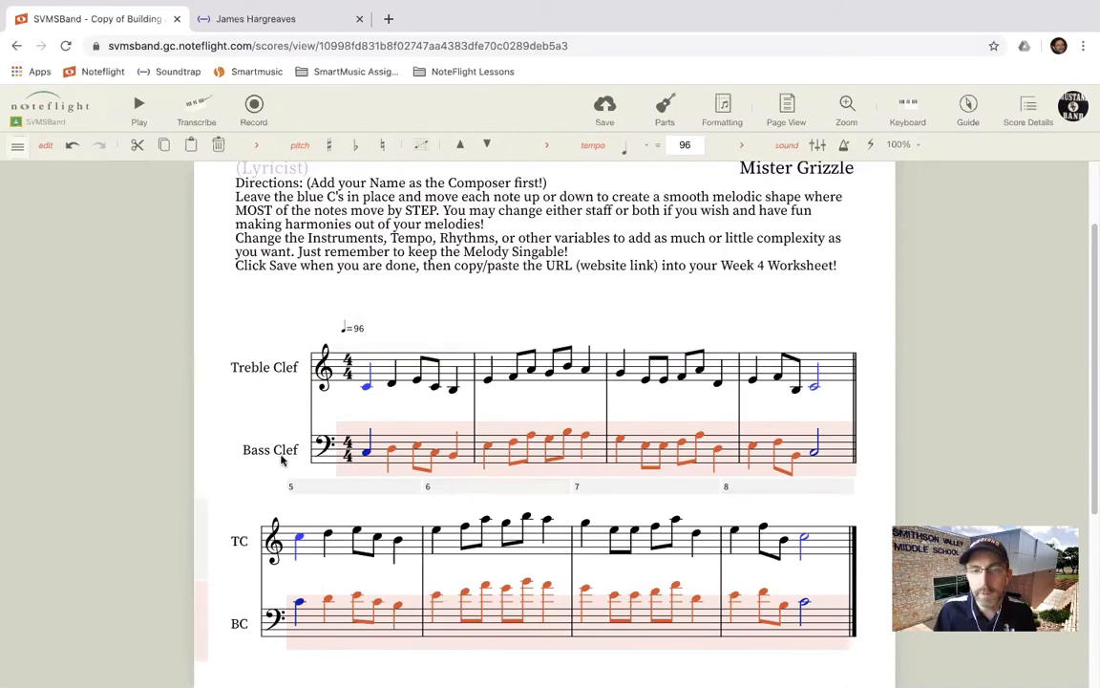
Select the bass clef staff from measure 1 through measure 8 and transpose it down a perfect 4th with key signature changes.
left_click(240, 466)
left_click(377, 447)
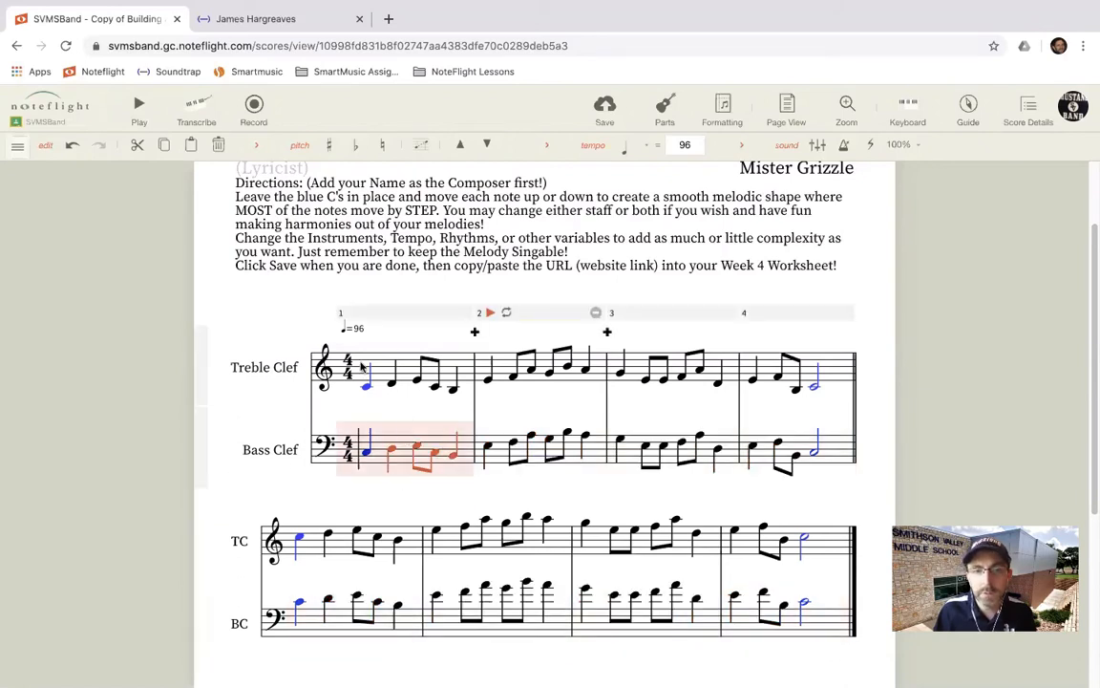
left_click(827, 623, "shift")
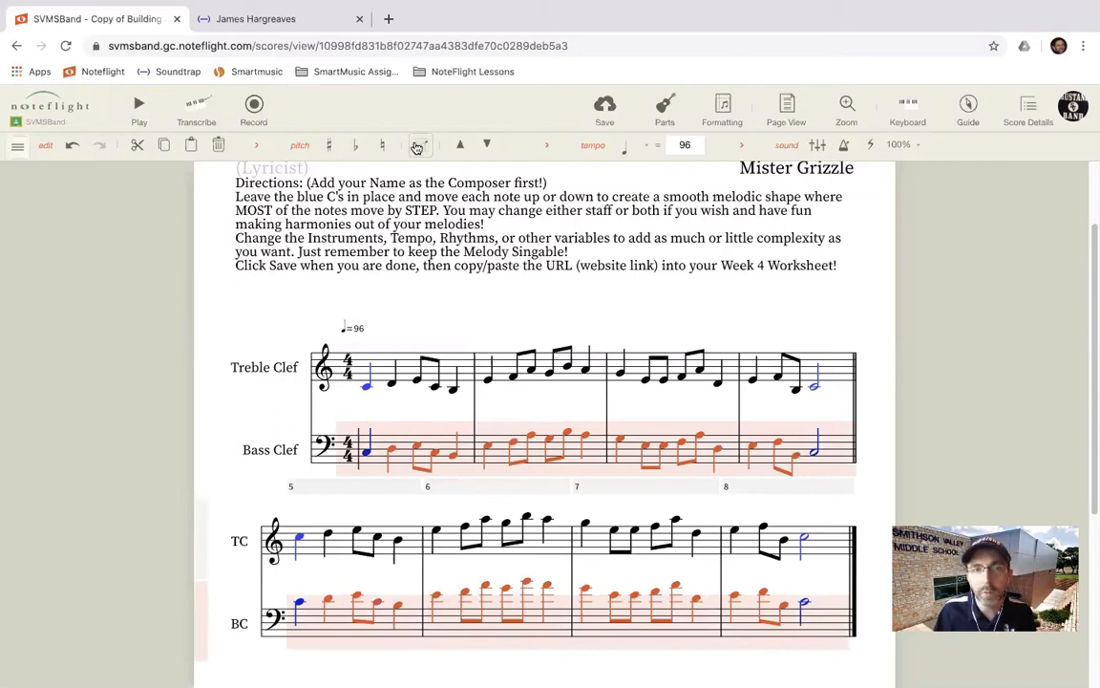
left_click(376, 134)
left_click(456, 162)
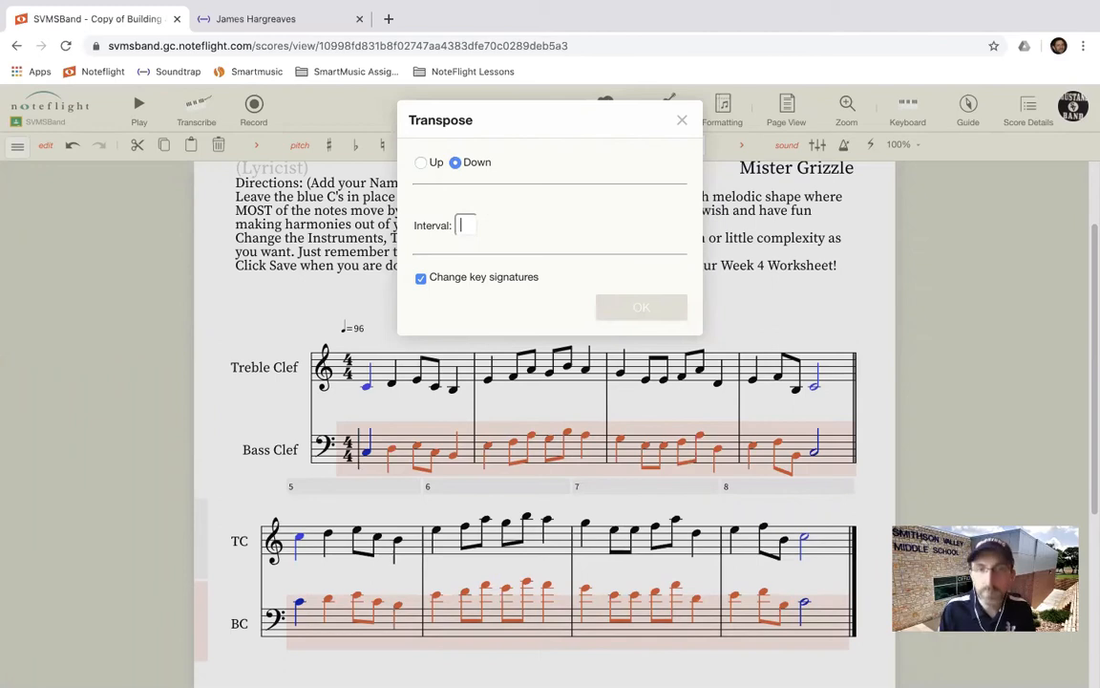
type("4")
left_click(535, 251)
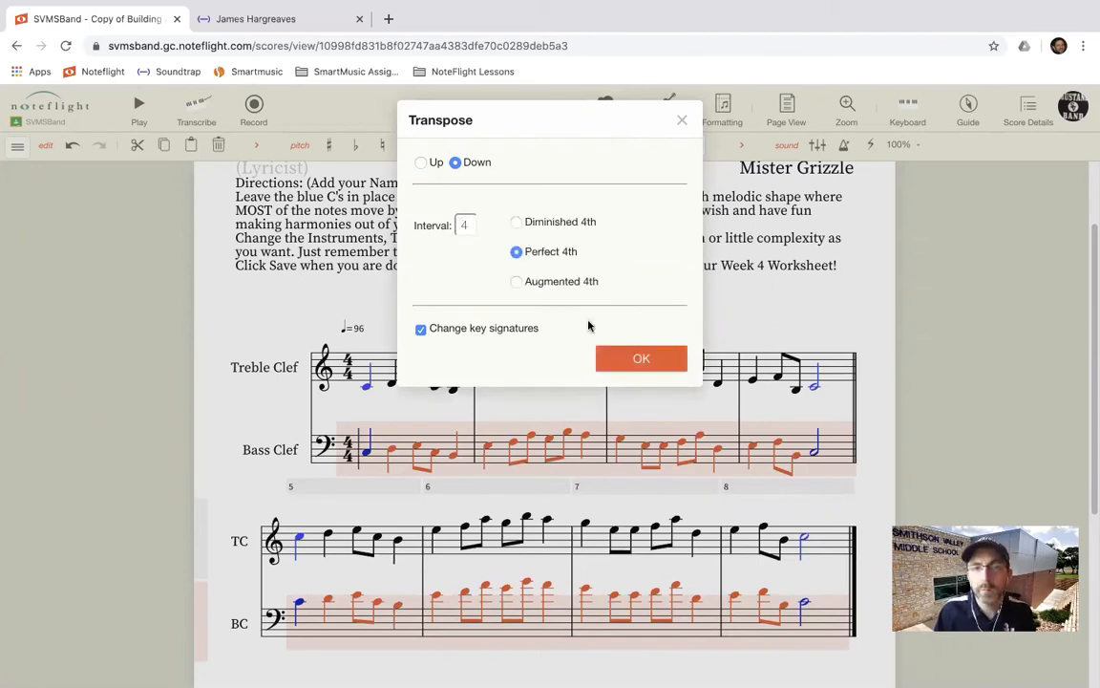
left_click(636, 358)
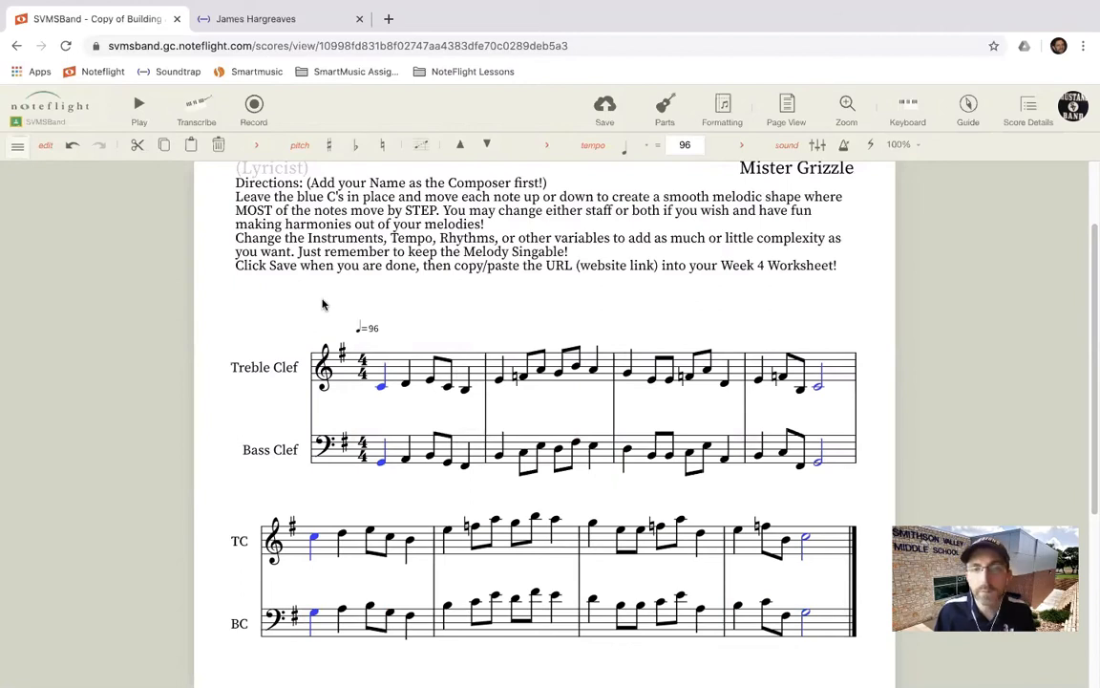
Undo the perfect 4th transposition of the bass staff, redo it to compare, and undo it again.
key("ctrl+z")
key("ctrl+z")
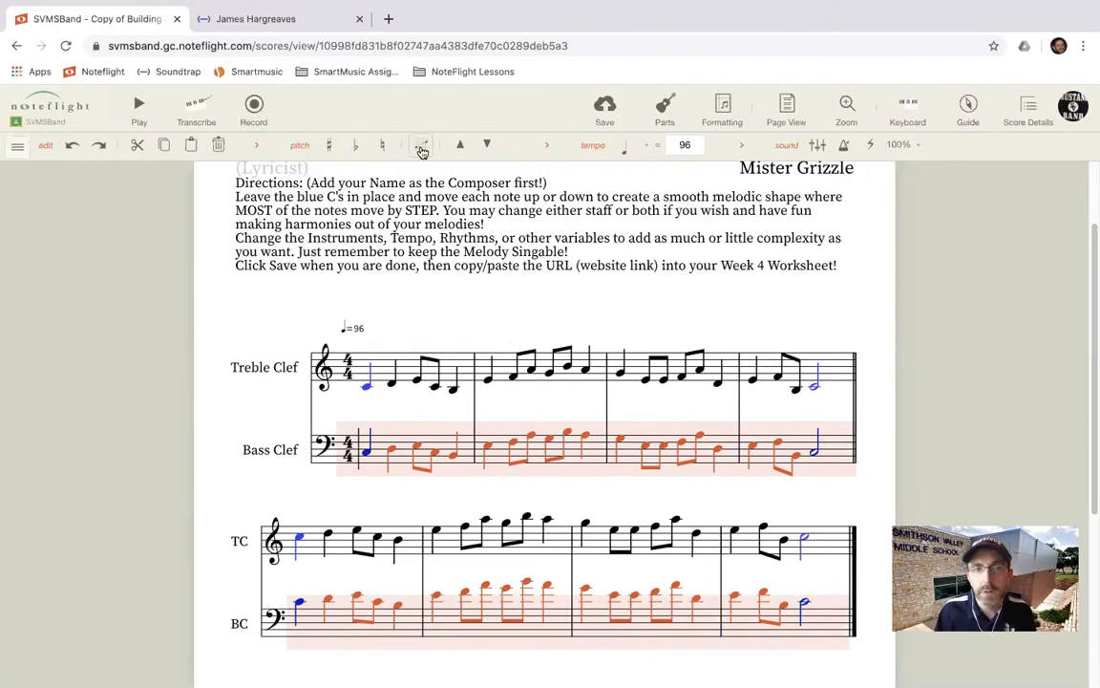
key("ctrl+y")
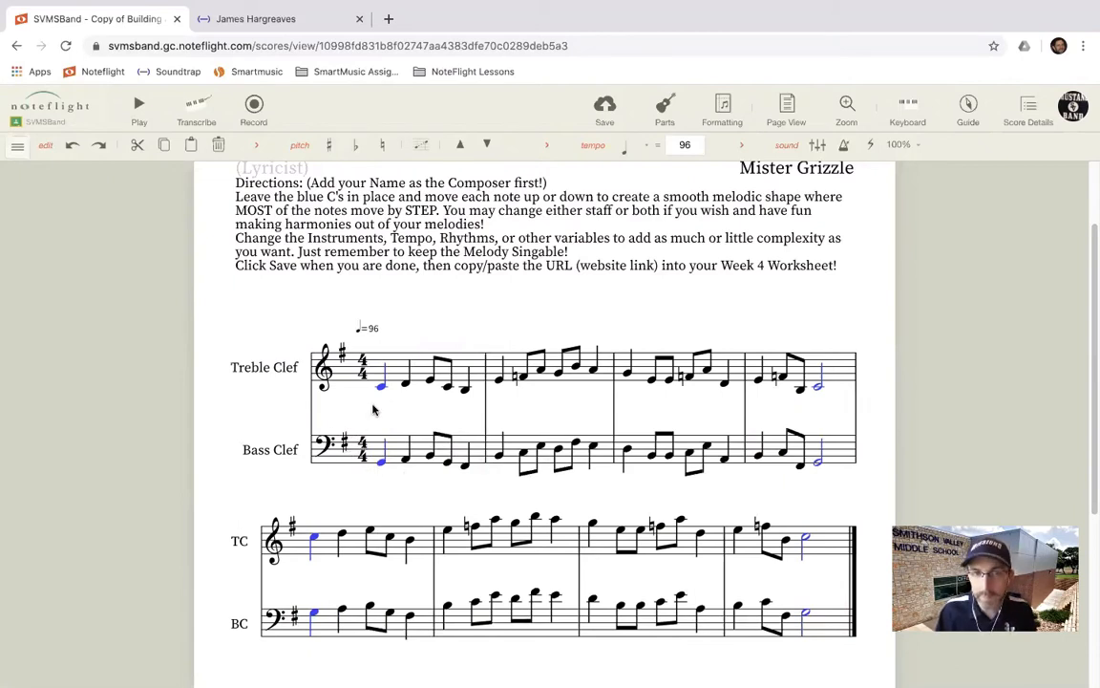
left_click(330, 422)
key("super+z")
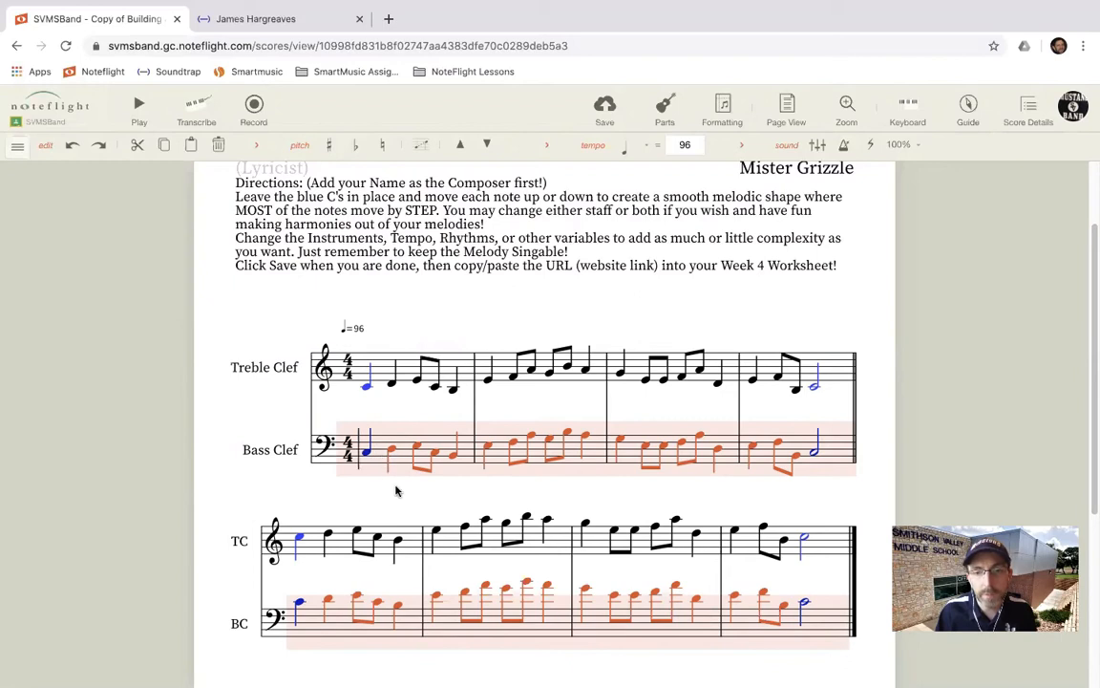
Transpose the selected bass clef melody down a perfect 4th without changing key signatures.
left_click(422, 146)
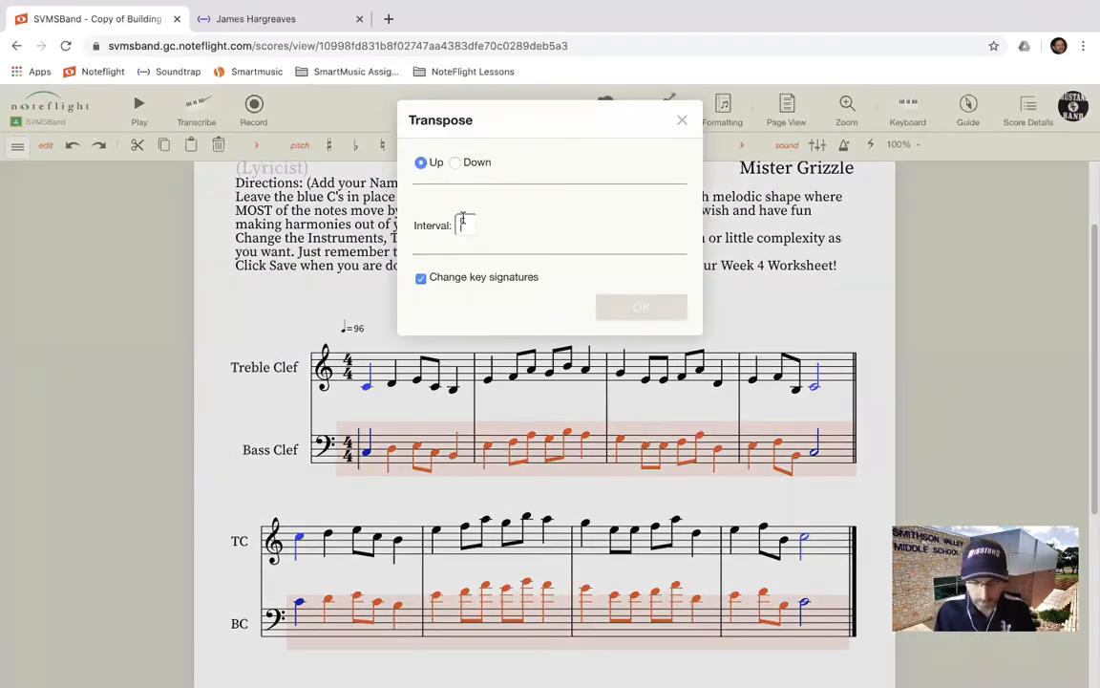
left_click(456, 162)
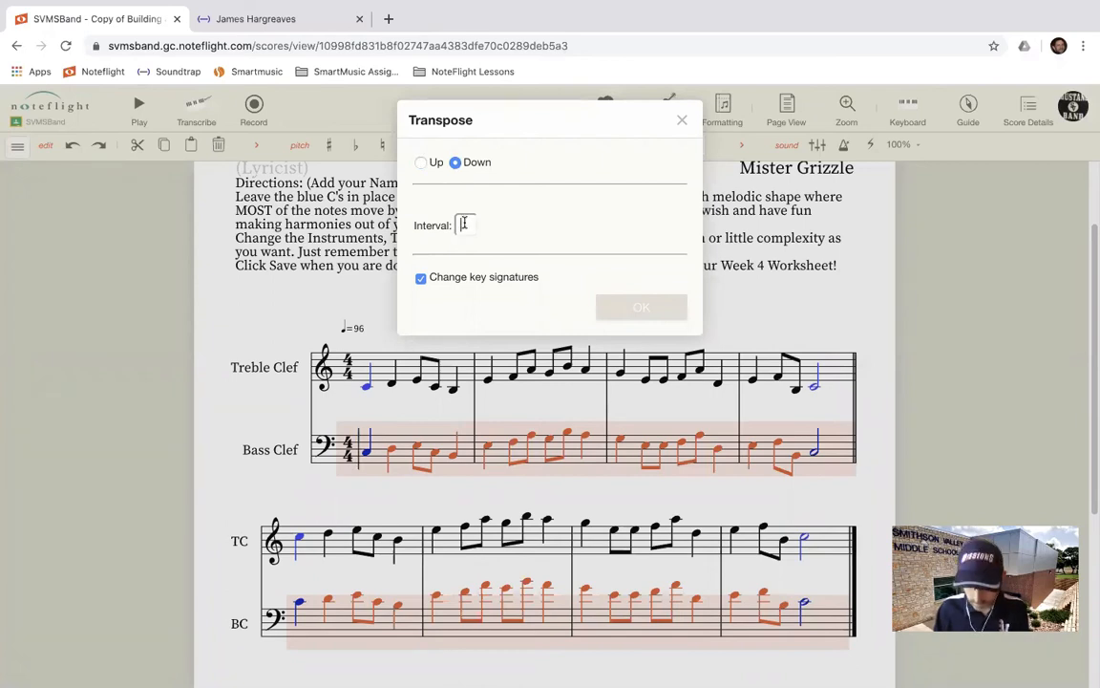
left_click(463, 224)
type("4")
left_click(517, 252)
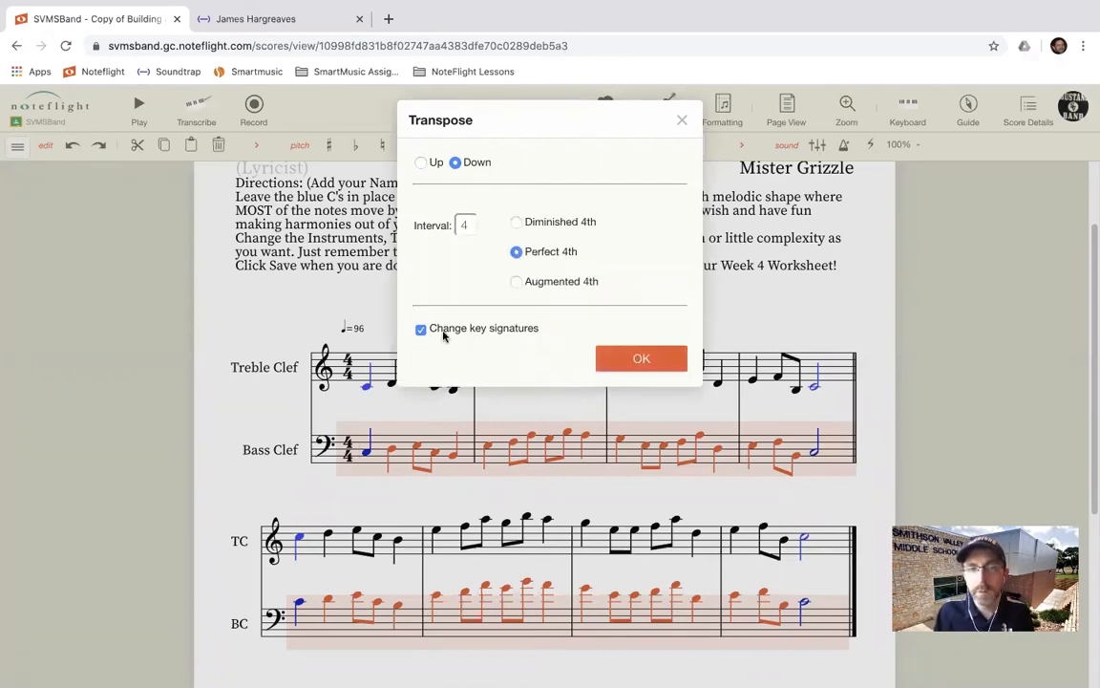
left_click(422, 329)
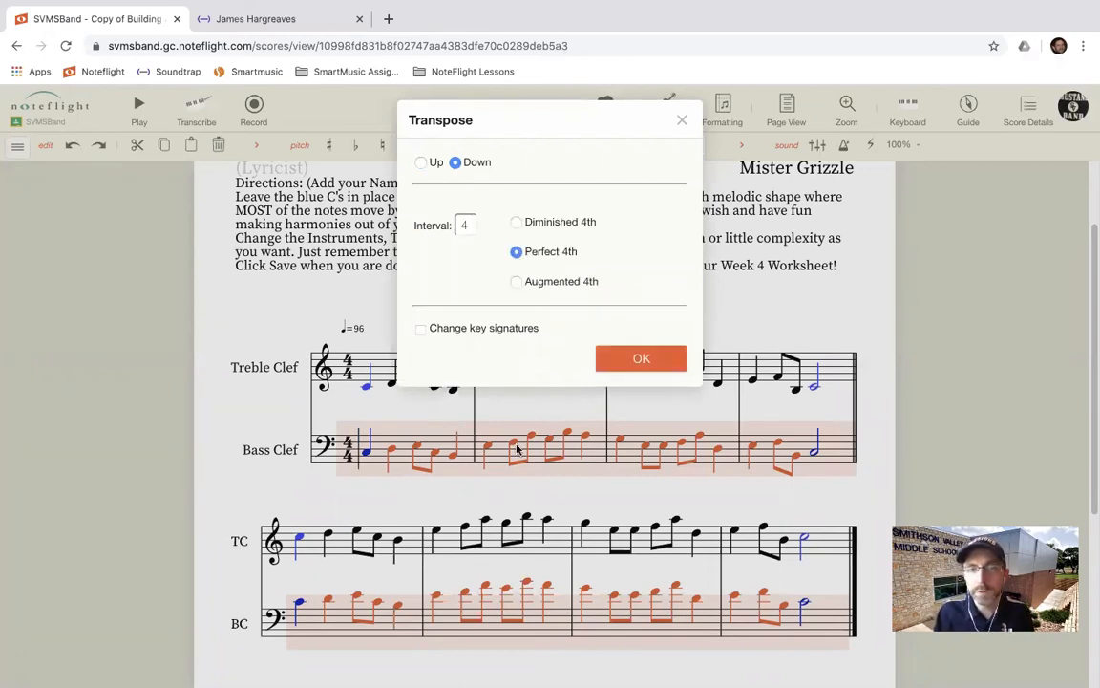
left_click(638, 358)
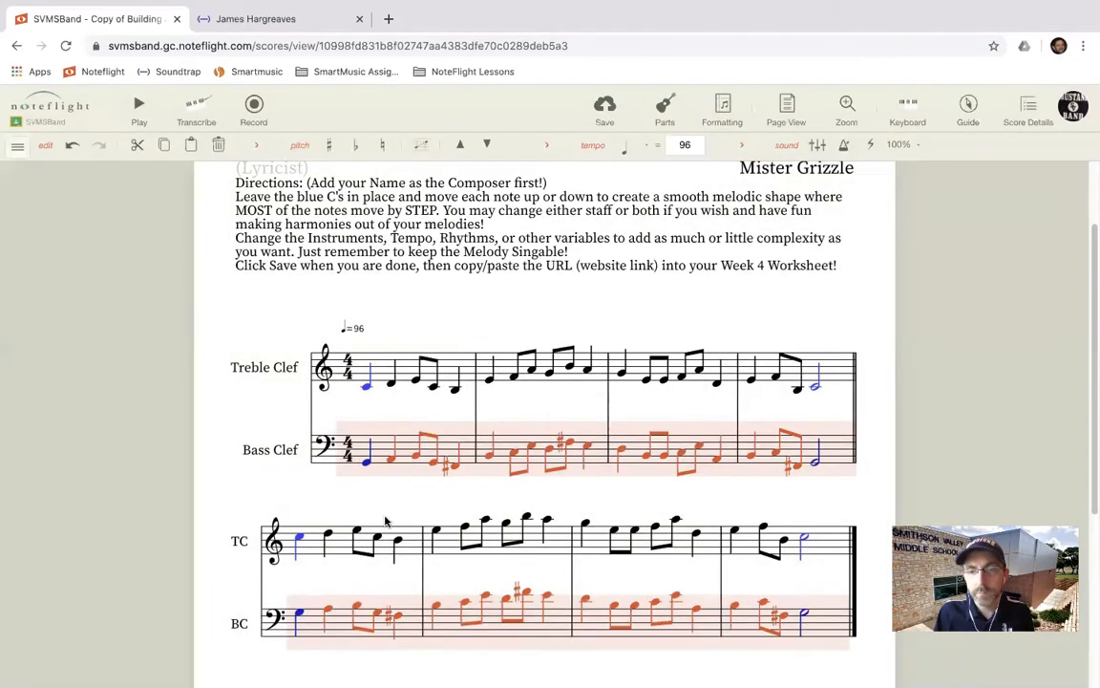
Deselect the notes and play back the start of measure 1 with the bass harmony, and pause the playback.
left_click(443, 308)
left_click(284, 331)
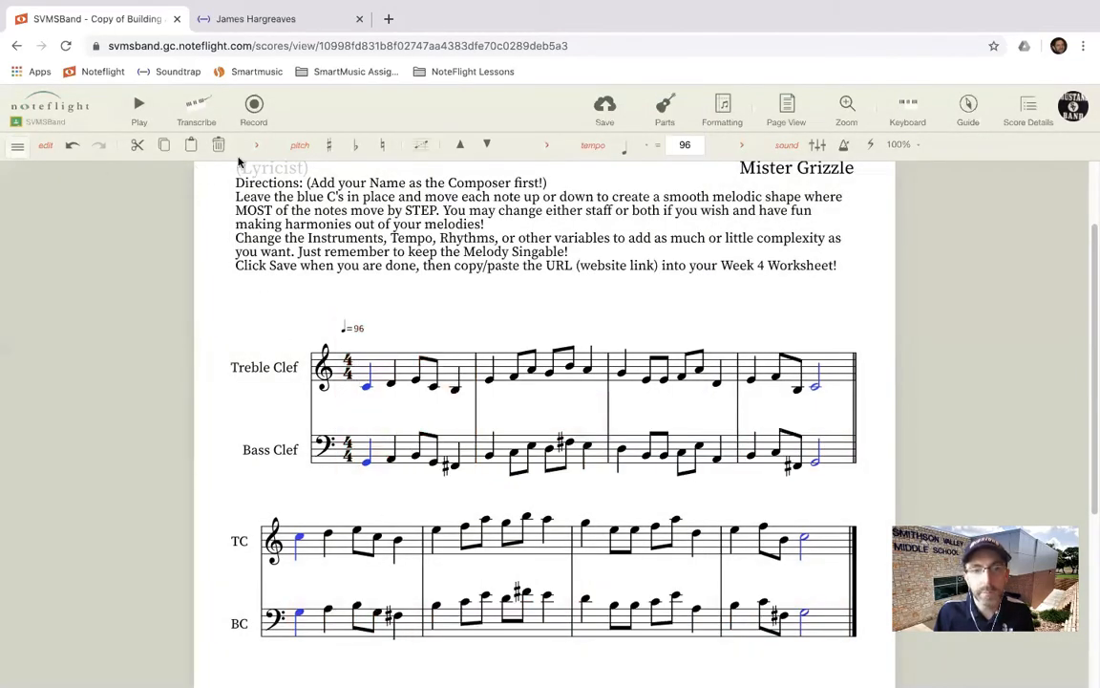
left_click(140, 107)
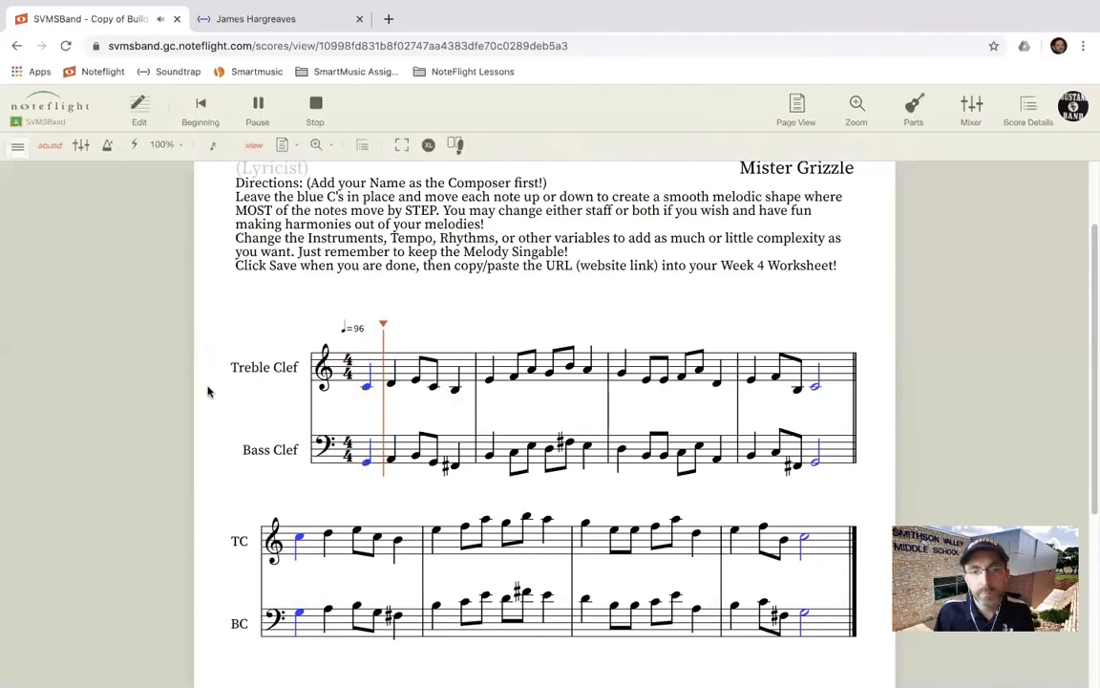
key("space")
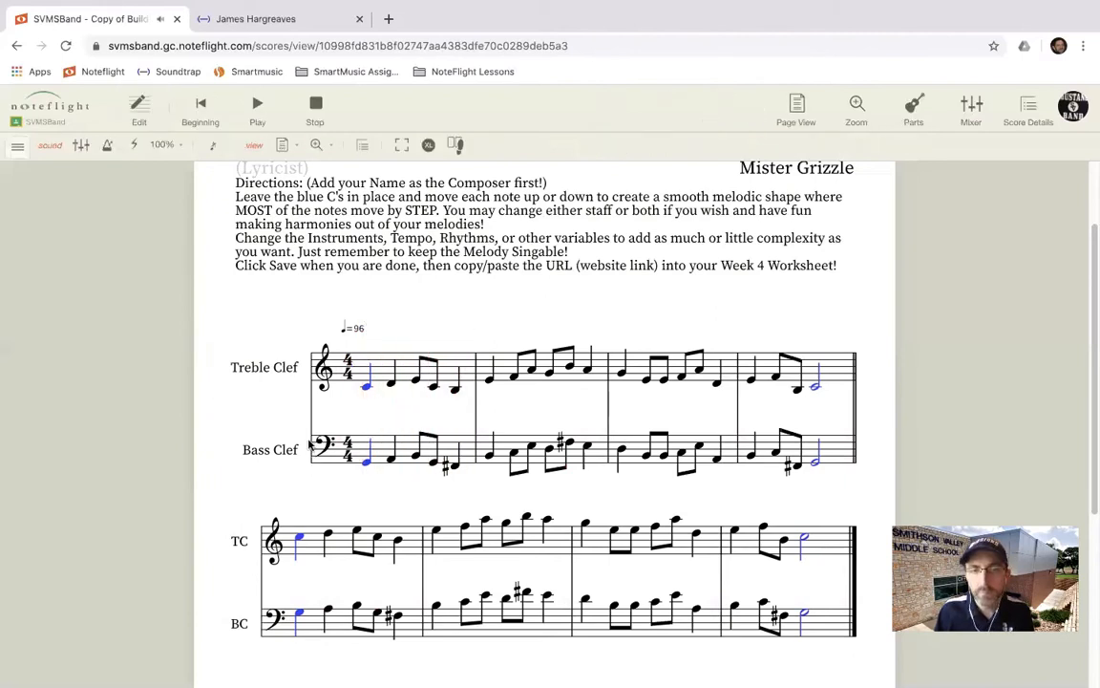
Undo the perfect 4th transposition of the bass staff, play back the score, and return to editing.
triple_click(362, 454)
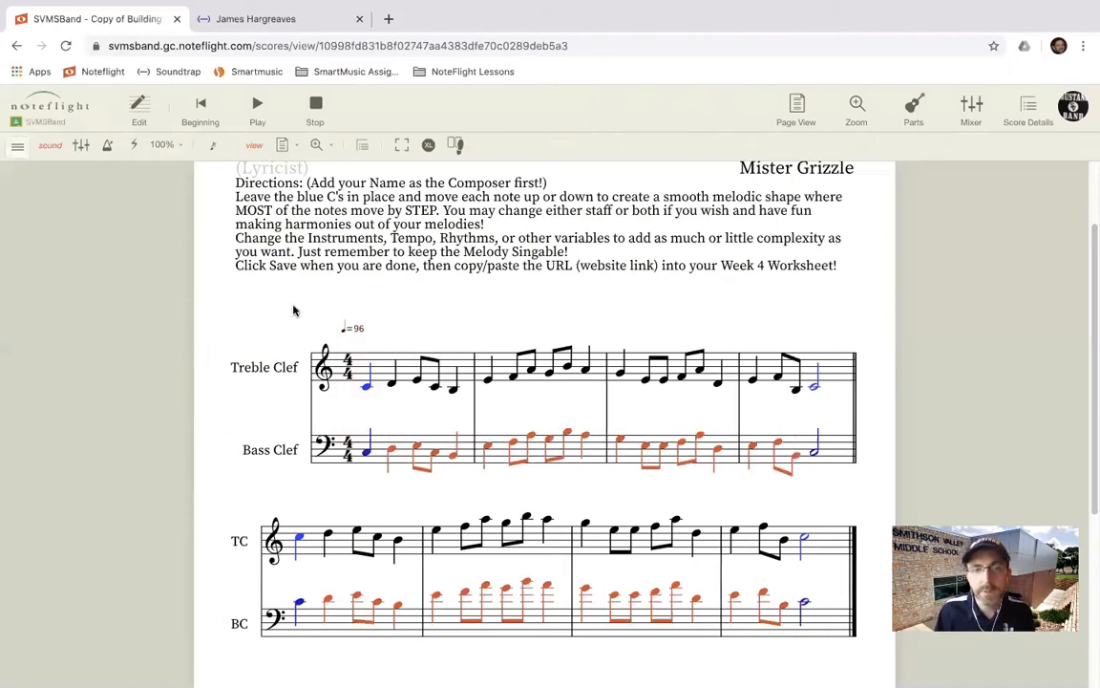
key("ctrl+v")
left_click(257, 104)
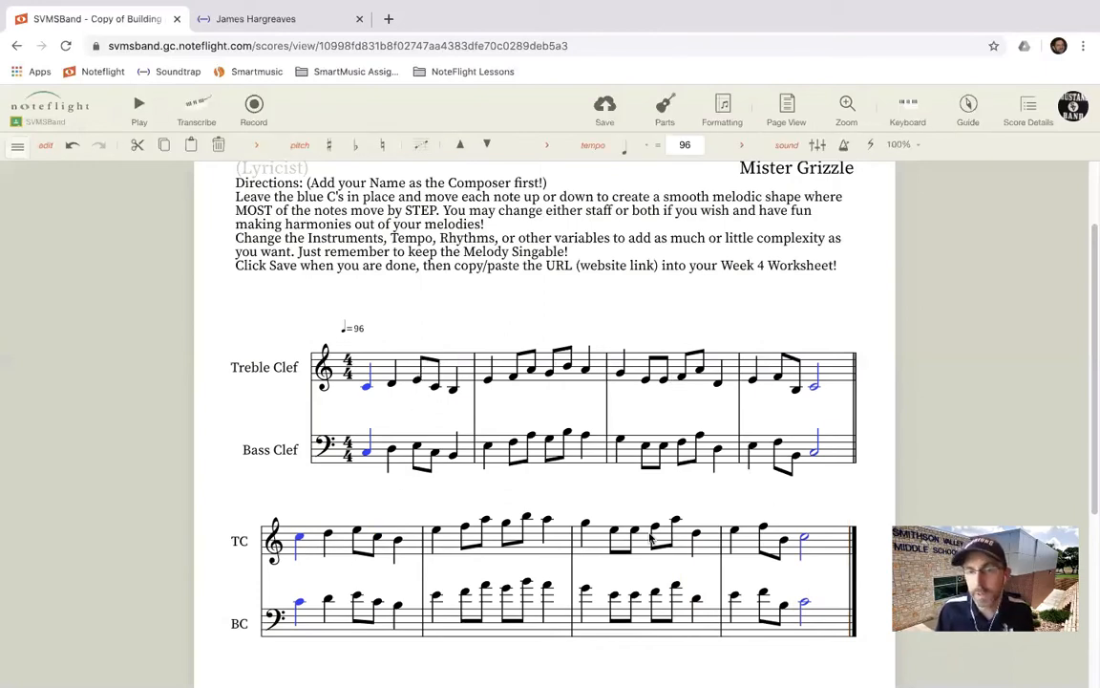
Reshape the TC melody of measure 5 after the blue C to B, F, A and D.
left_click(341, 537)
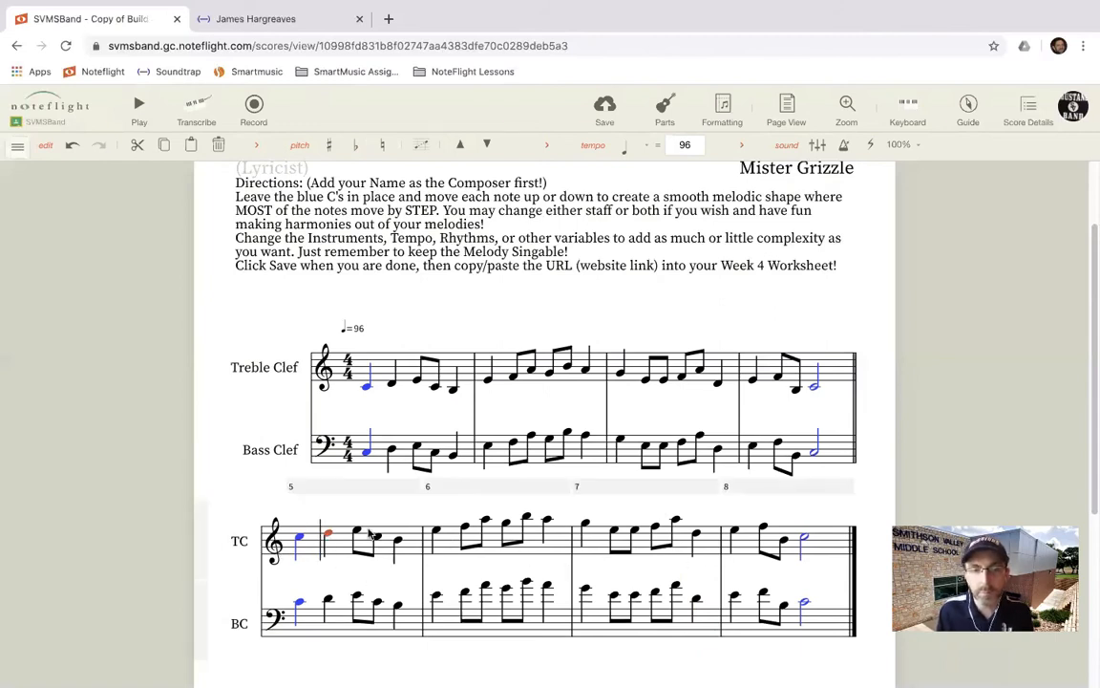
left_click(368, 533)
key("Up")
key("Up")
key("Up")
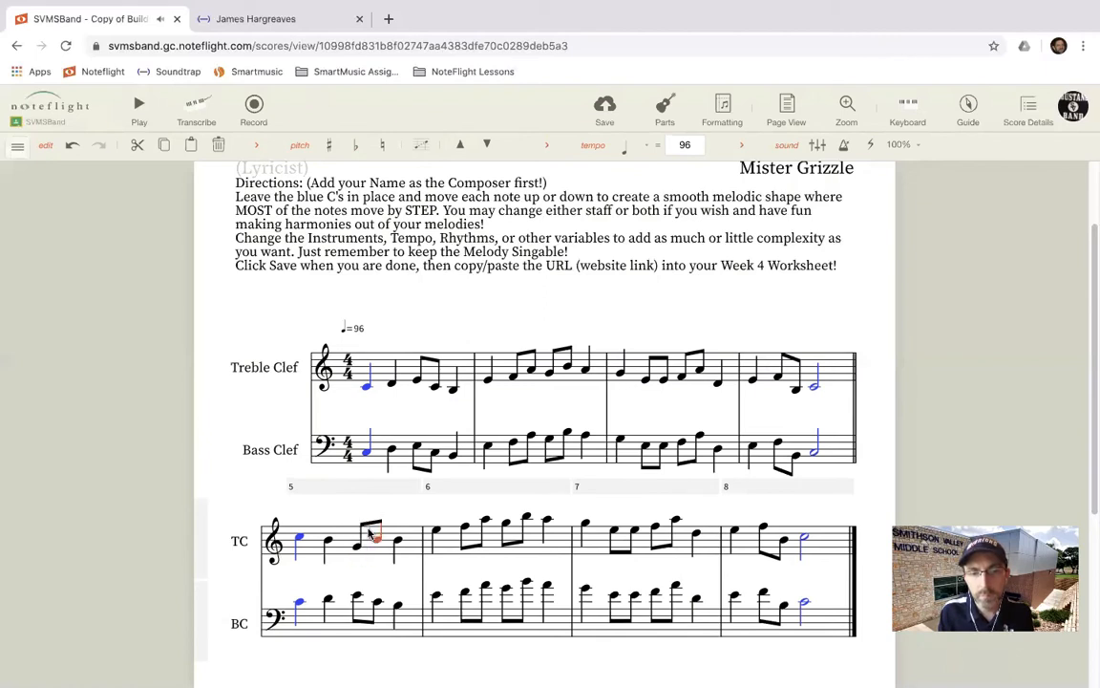
key("Right")
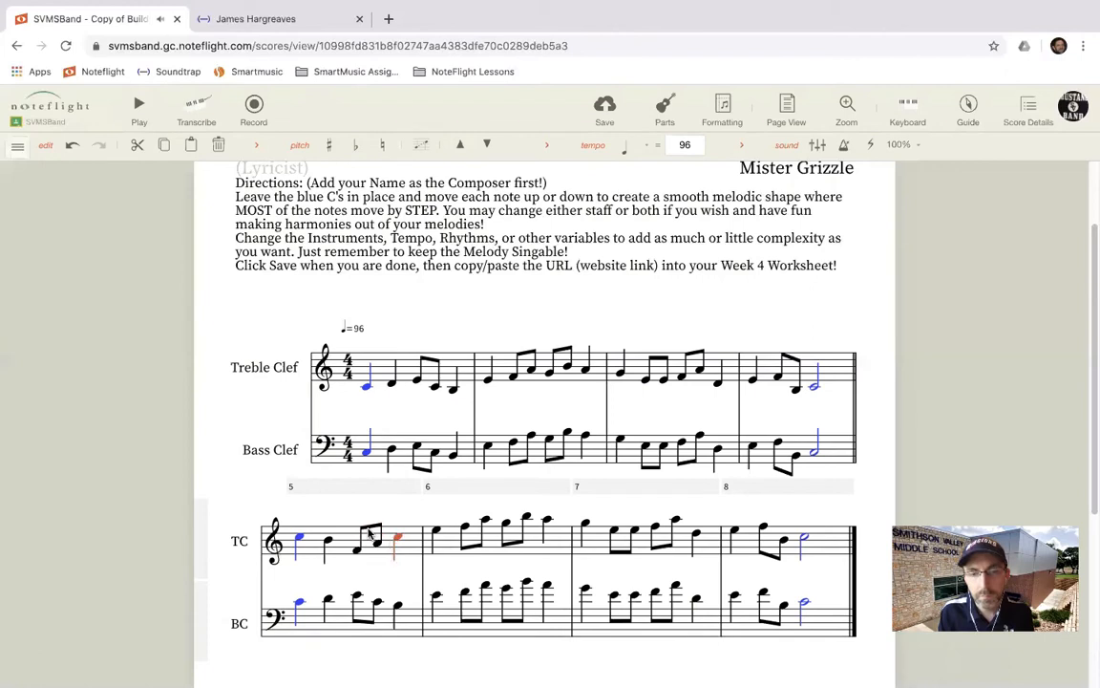
key("Right")
key("Right")
Lower the first two TC notes of measure 6 to D and C.
key("Down")
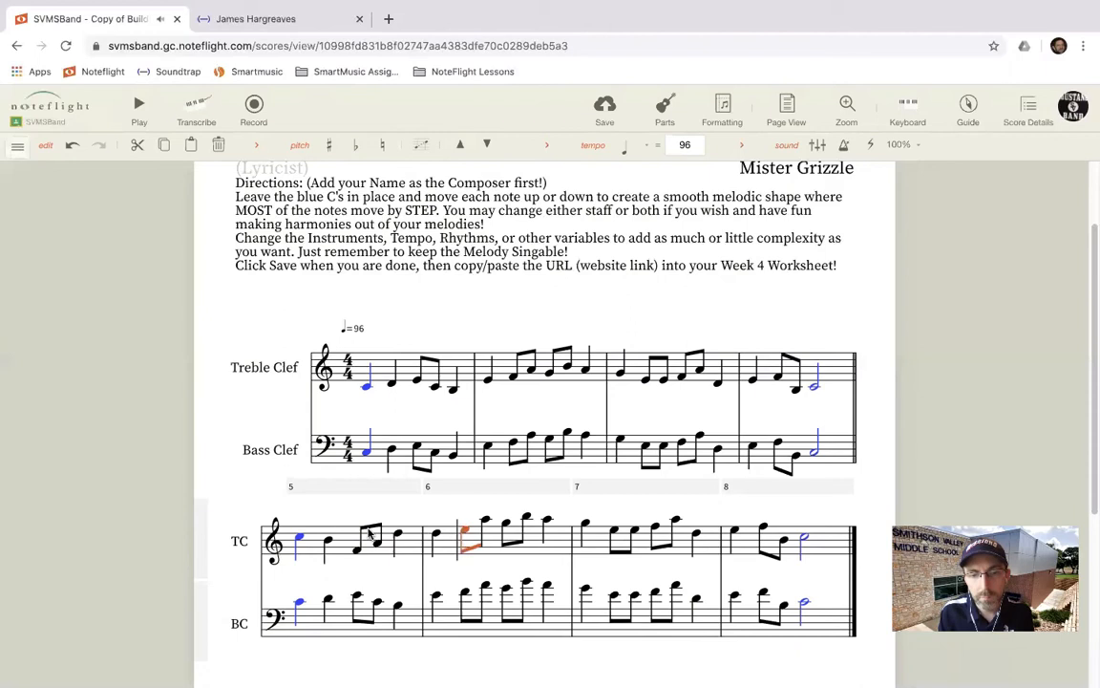
key("Right")
key("Down")
key("Down")
key("Down")
key("Down")
key("Down")
key("Down")
key("Down")
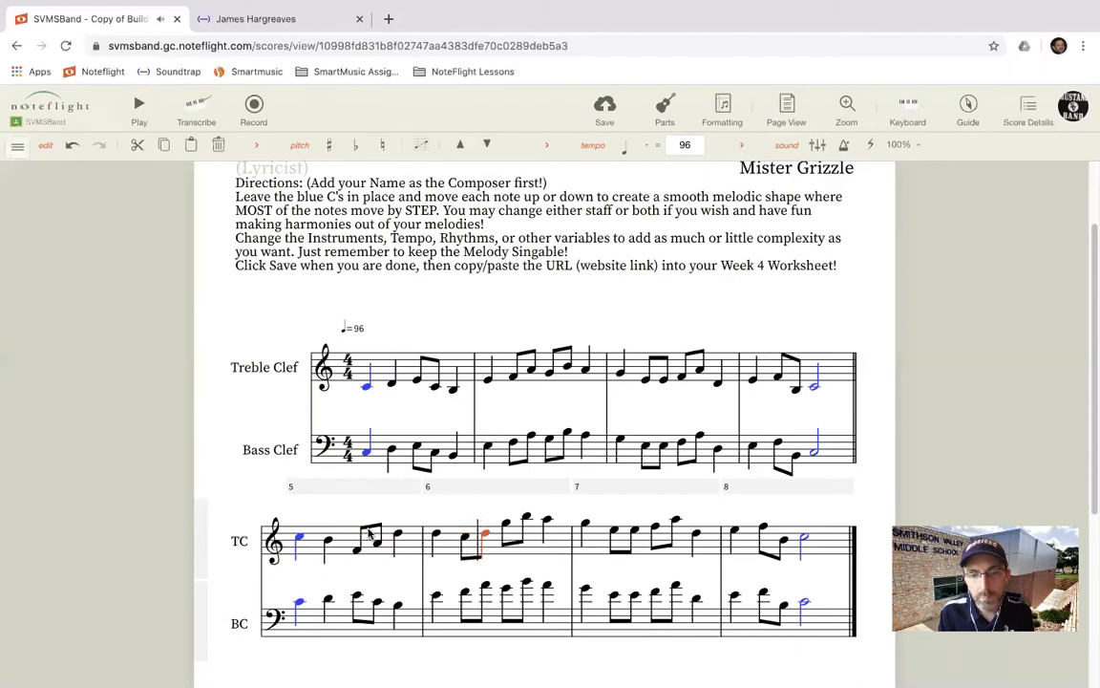
Set the remaining TC notes of measure 6 to A, B, A and E.
key("Right")
key("Down")
key("Down")
key("Down")
key("Down")
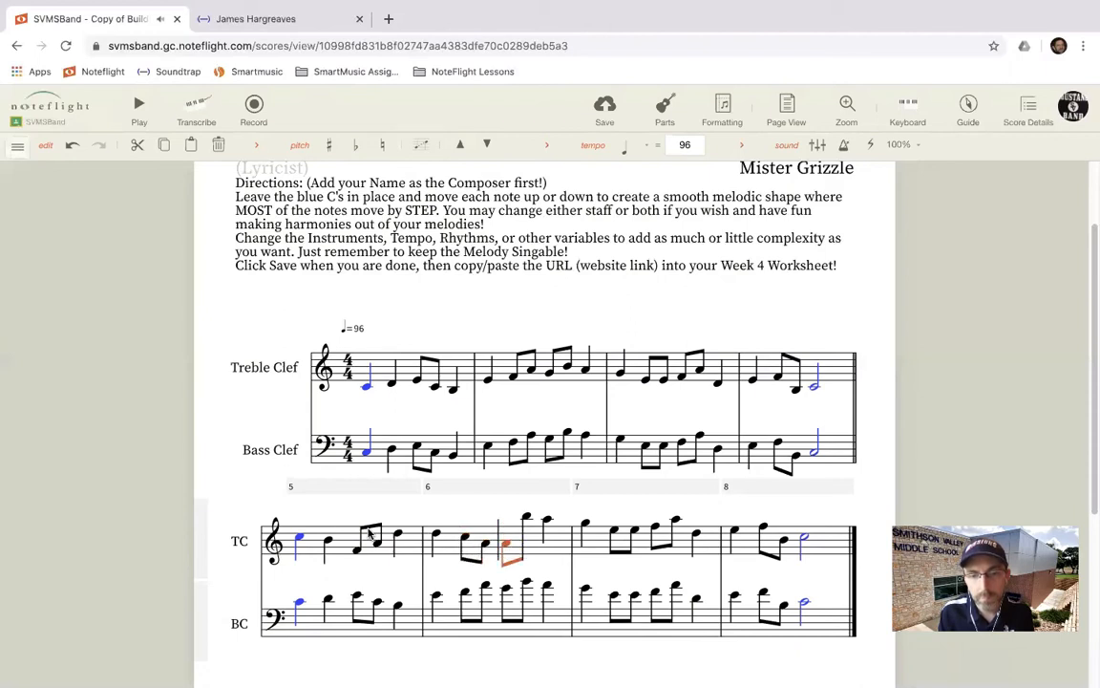
key("Right")
key("Down")
key("Down")
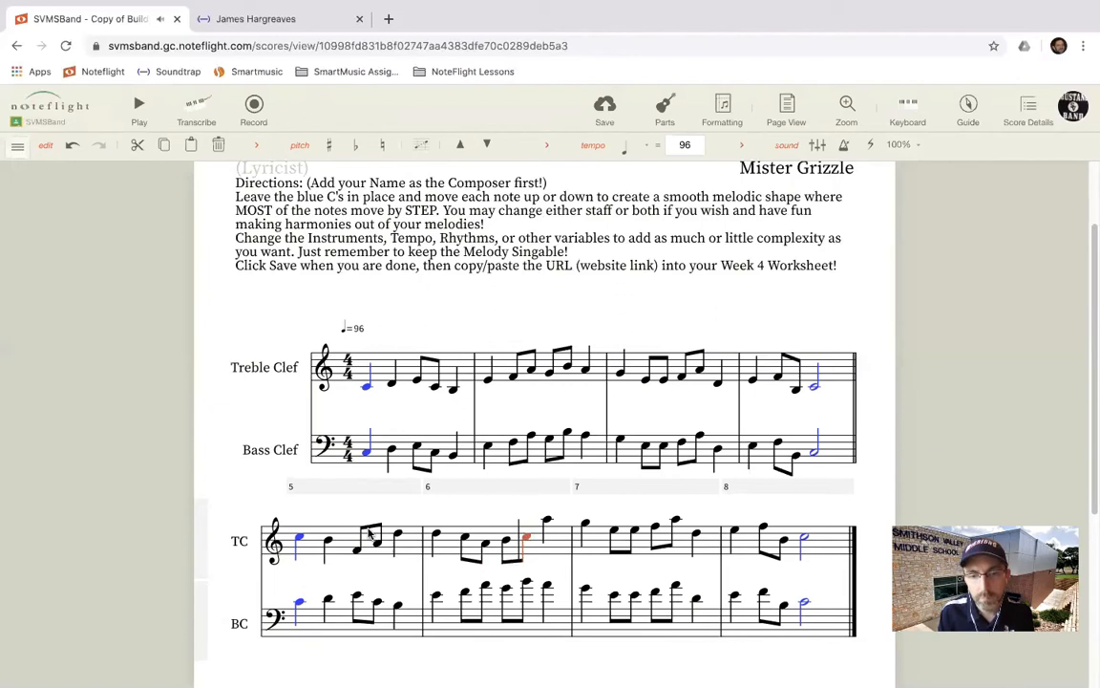
key("Right")
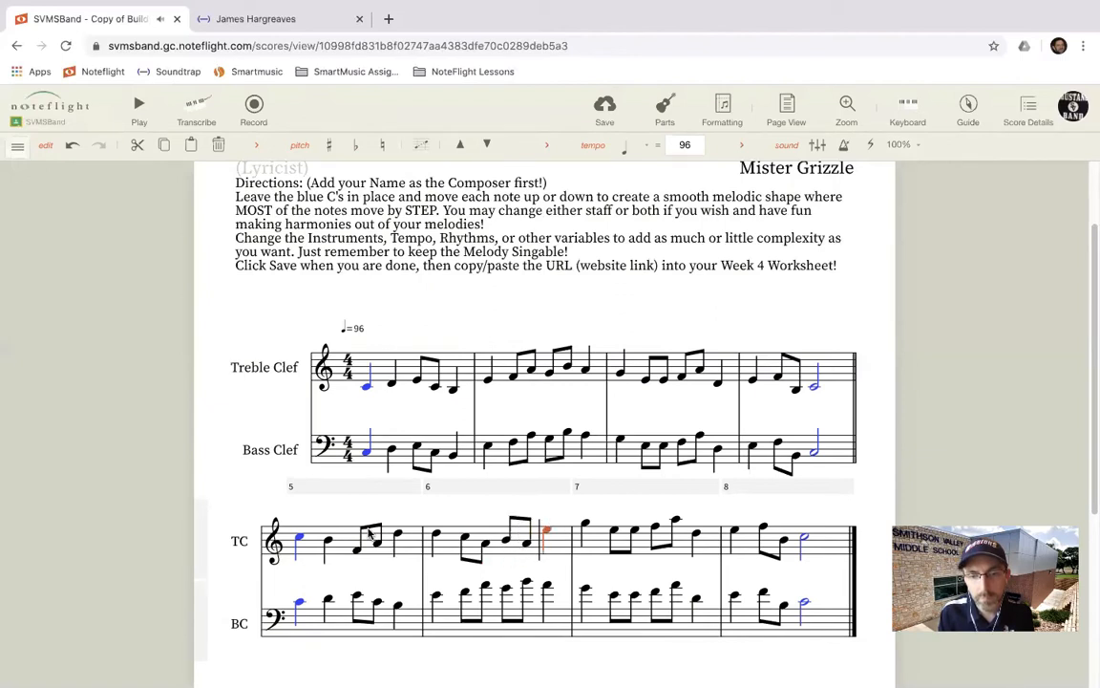
Step through the TC notes of measure 7, deselect them, and play back the score.
key("Right")
key("Right")
key("Right")
key("Right")
key("Right")
key("Right")
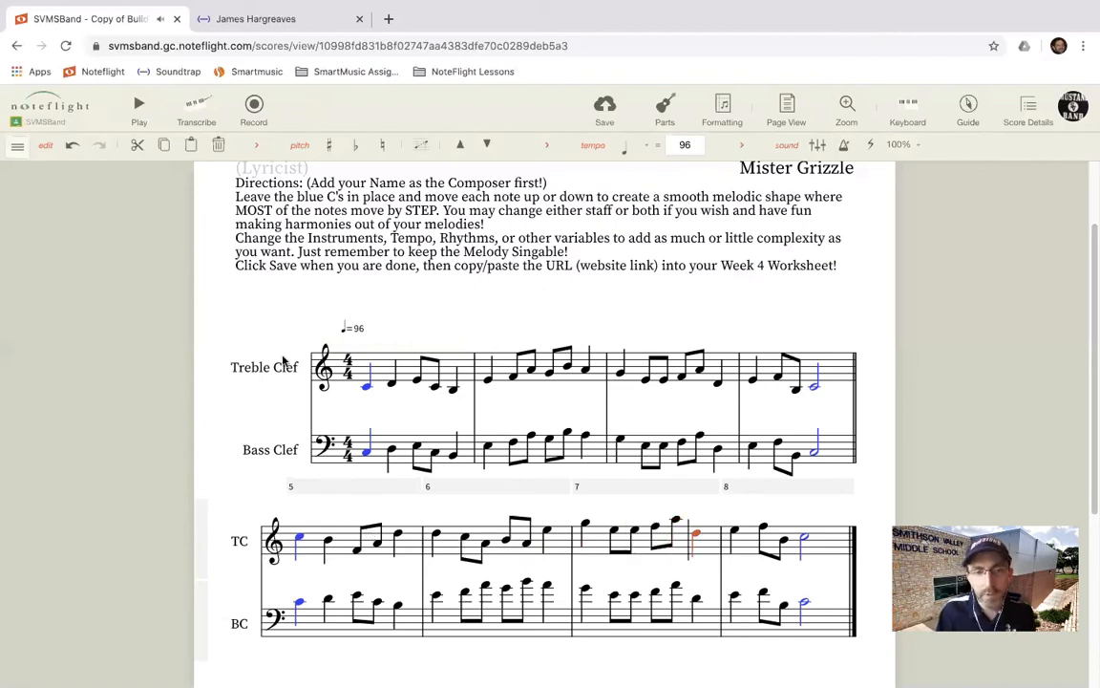
left_click(280, 306)
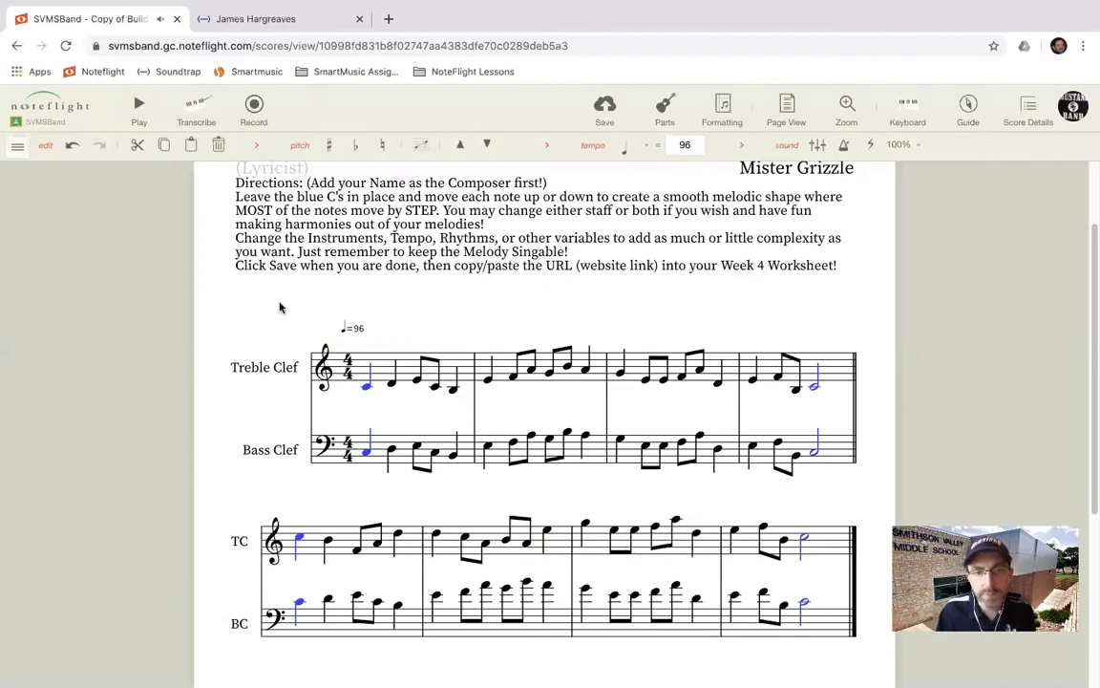
left_click(139, 105)
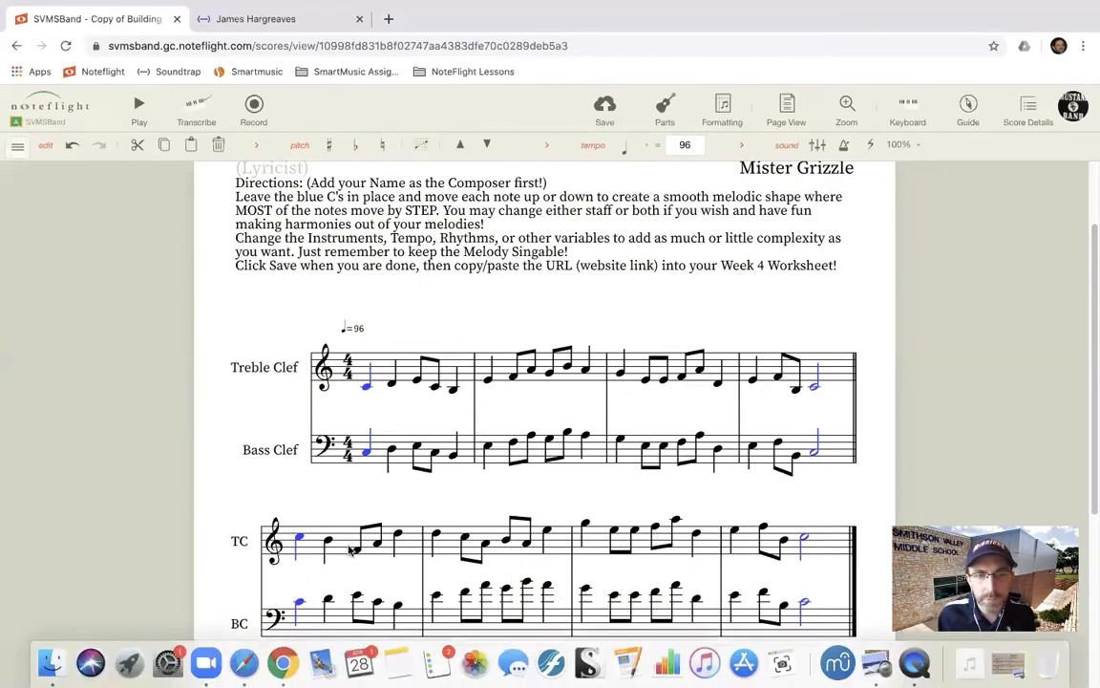
Copy the TC melody of measures 5 and 6 into the BC staff of the same measures.
left_click(316, 497)
left_click(489, 535, "shift")
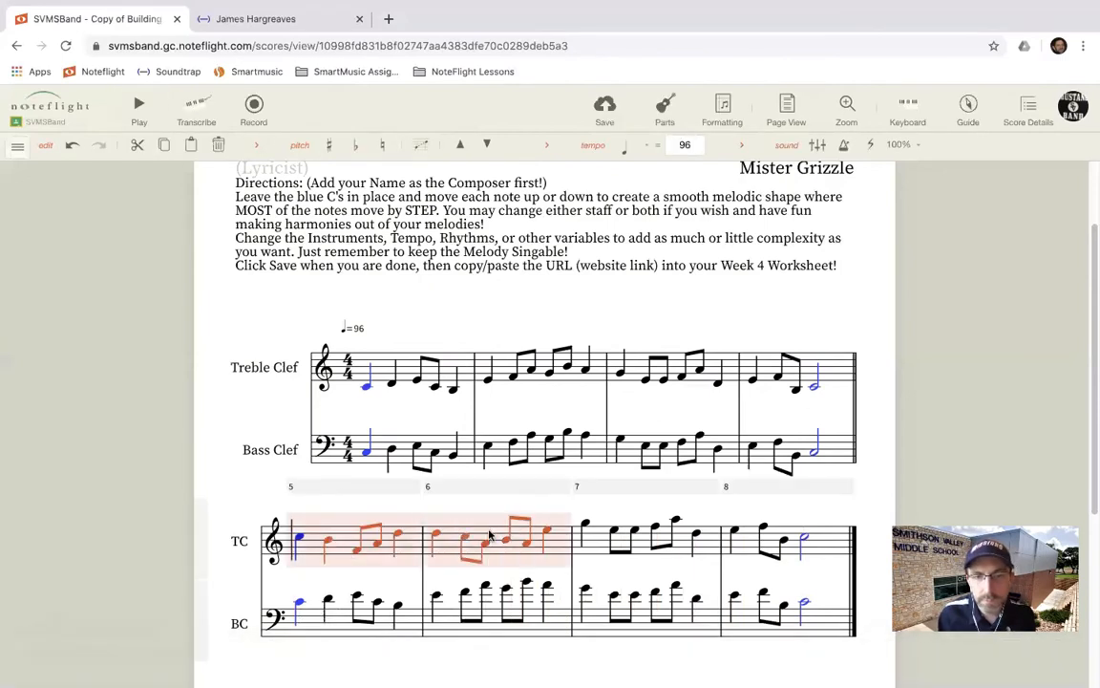
left_click(350, 625)
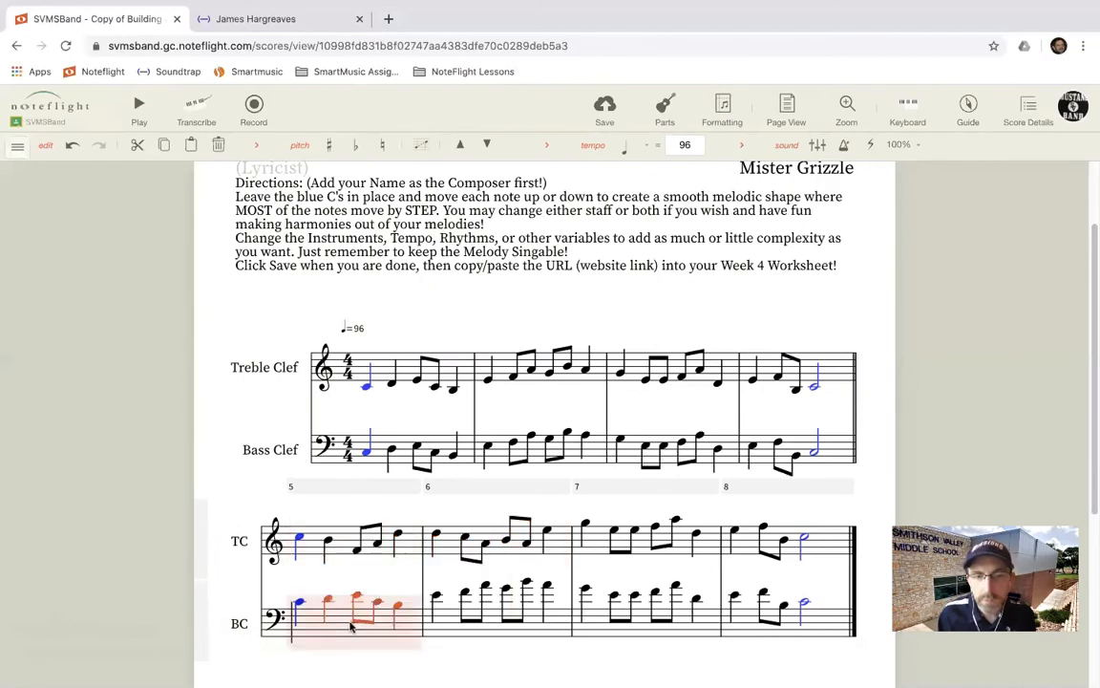
left_click(523, 624, "shift")
key("super+v")
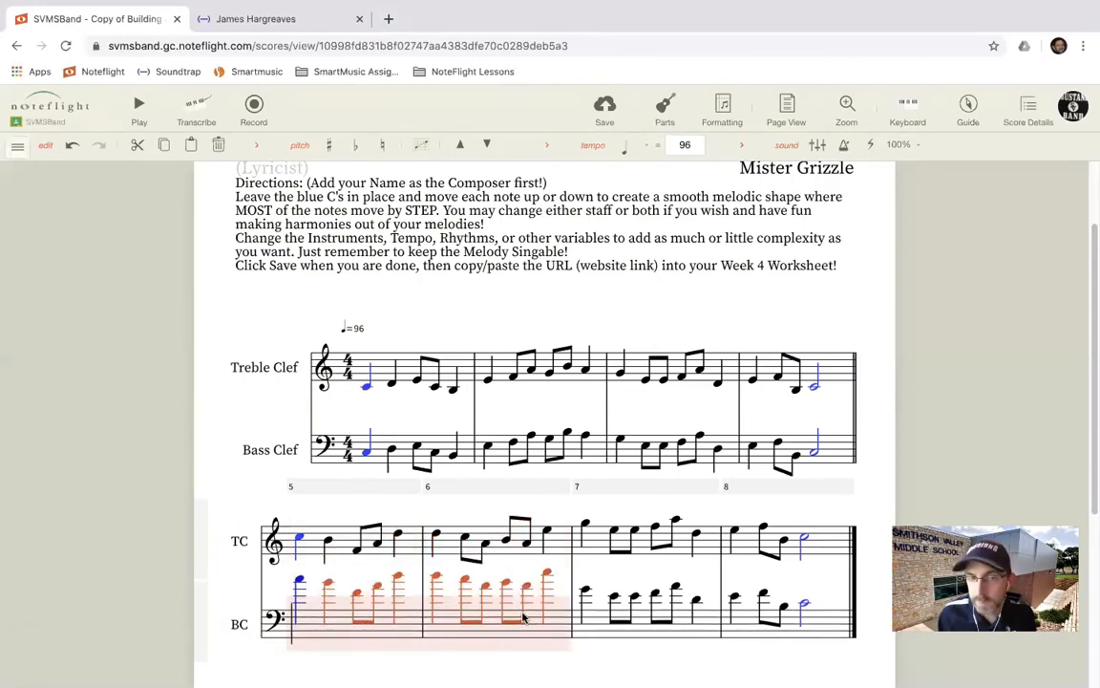
Transpose the pasted BC notes of measures 5 and 6 down a perfect octave.
left_click(418, 145)
left_click(456, 162)
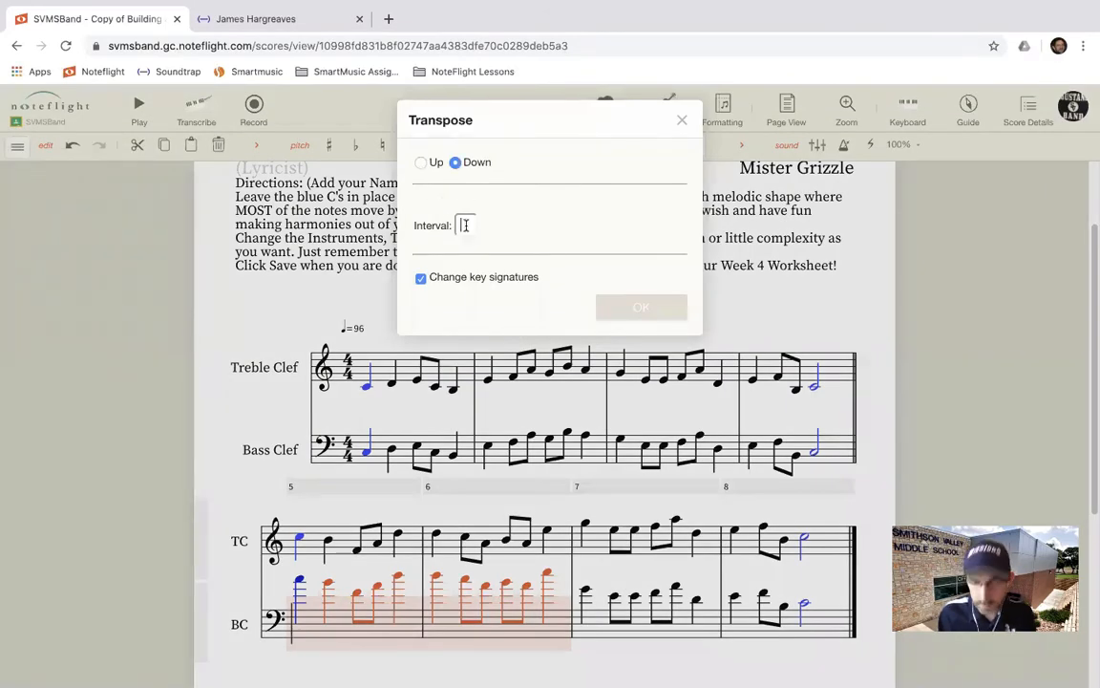
type("8")
left_click(524, 250)
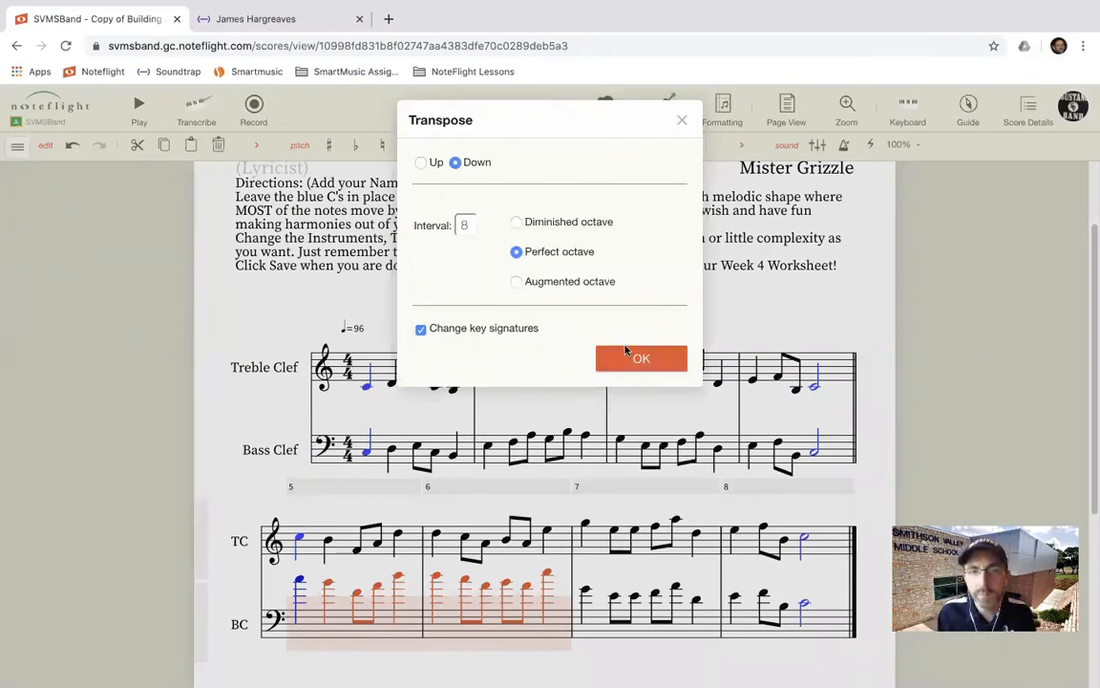
left_click(629, 355)
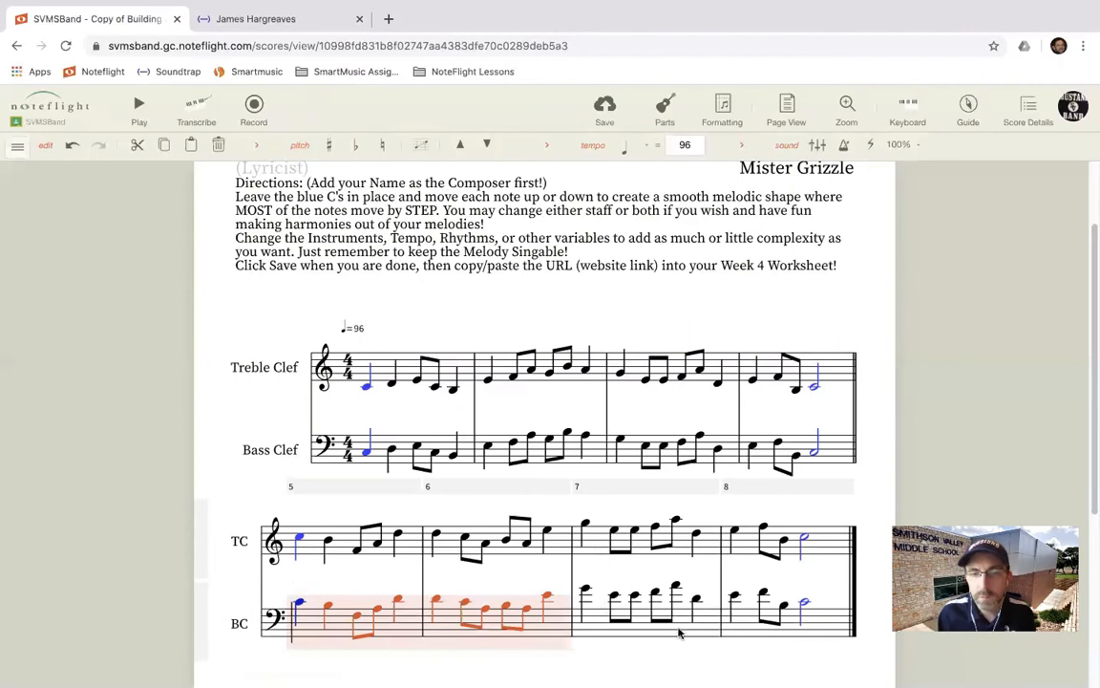
Transpose the BC notes of measure 7 down a perfect 5th without changing key signatures.
left_click(578, 623)
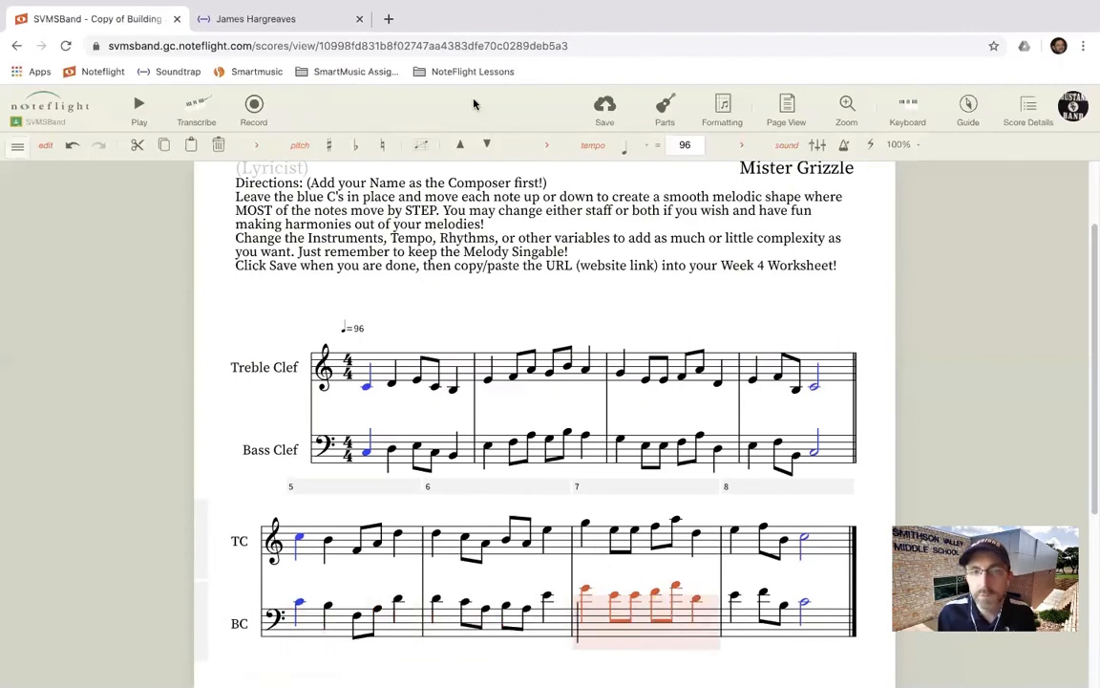
left_click(421, 145)
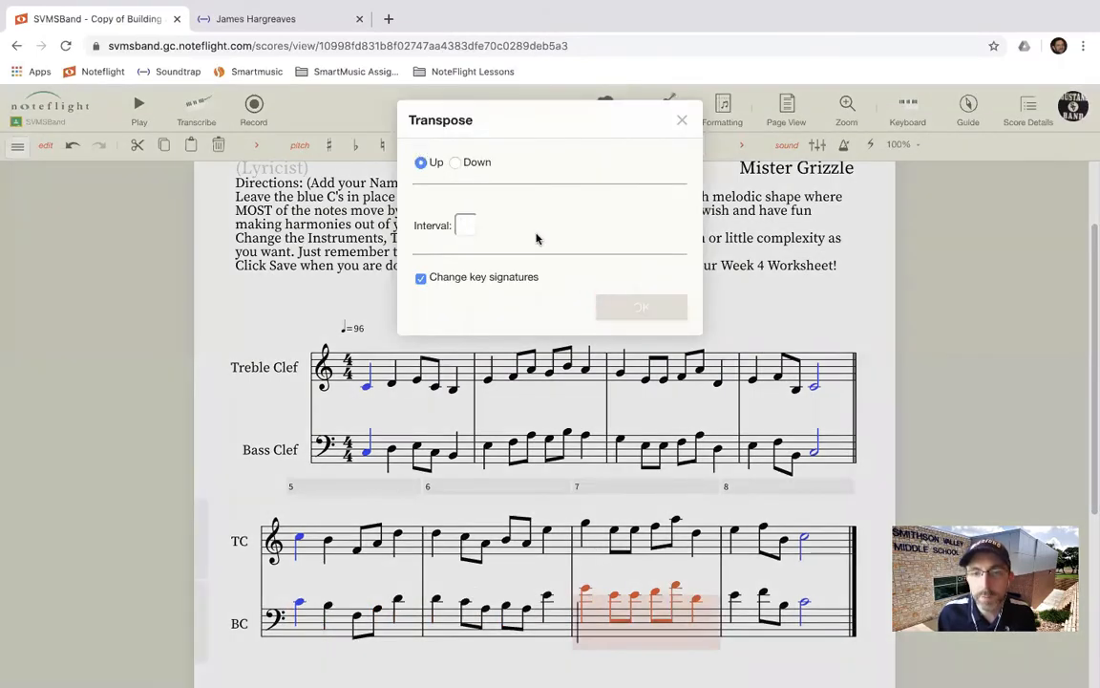
left_click(454, 162)
left_click(458, 224)
type("5")
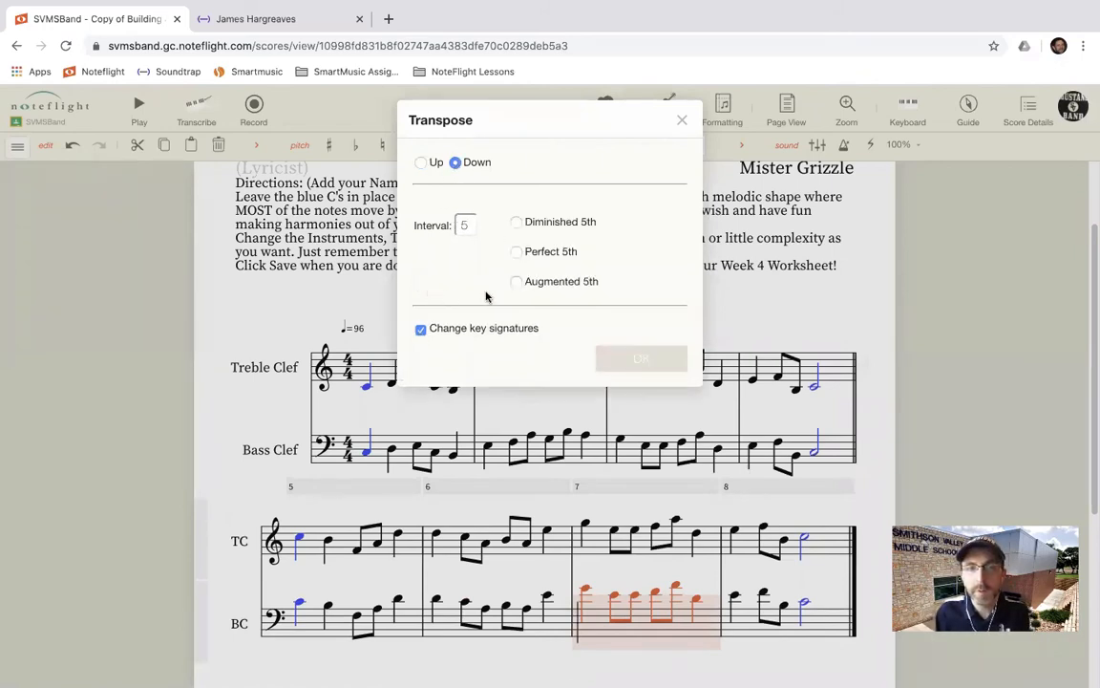
left_click(517, 253)
left_click(420, 330)
left_click(627, 361)
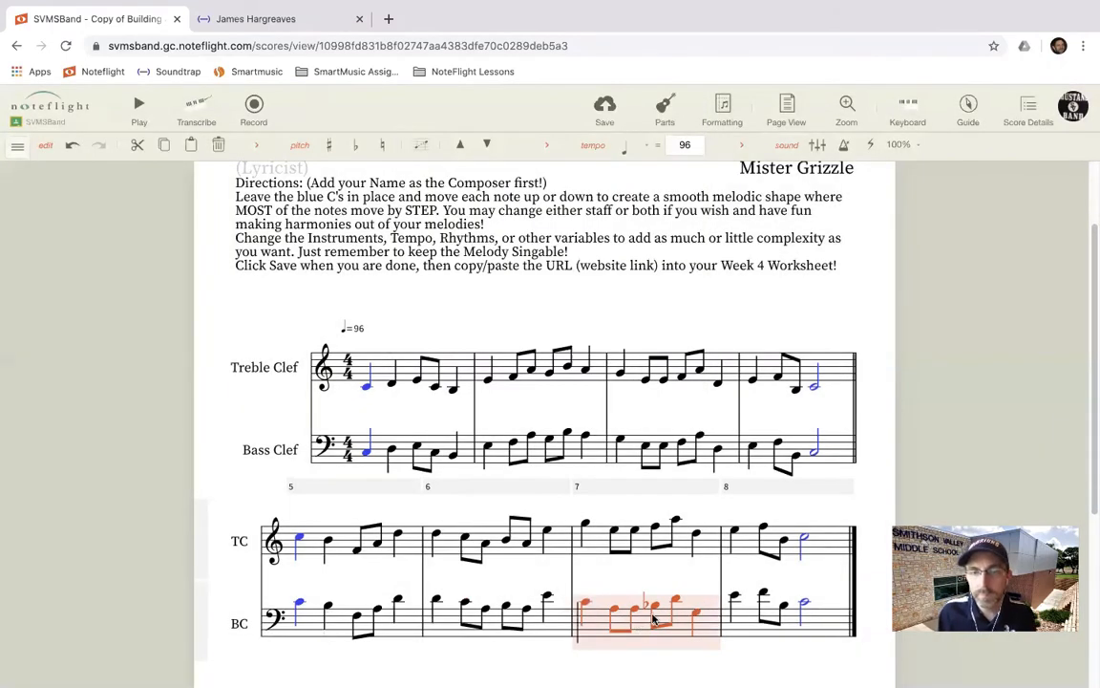
Check the flatted note in the BC staff of measure 7, and play back the score from that measure.
left_click(653, 607)
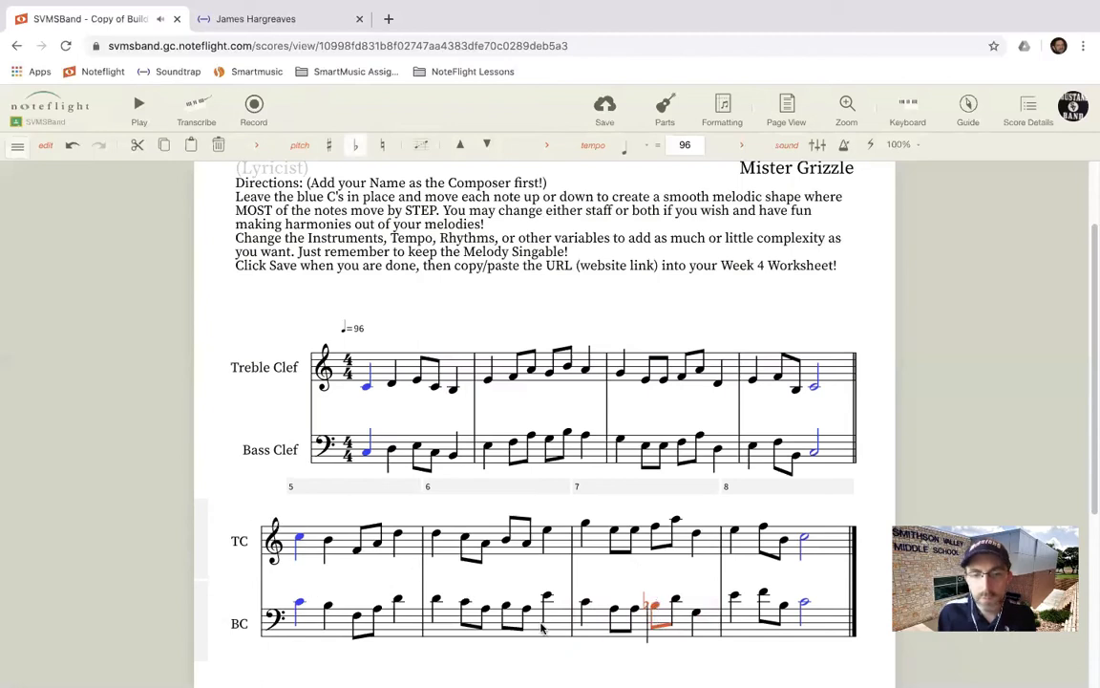
left_click(574, 612)
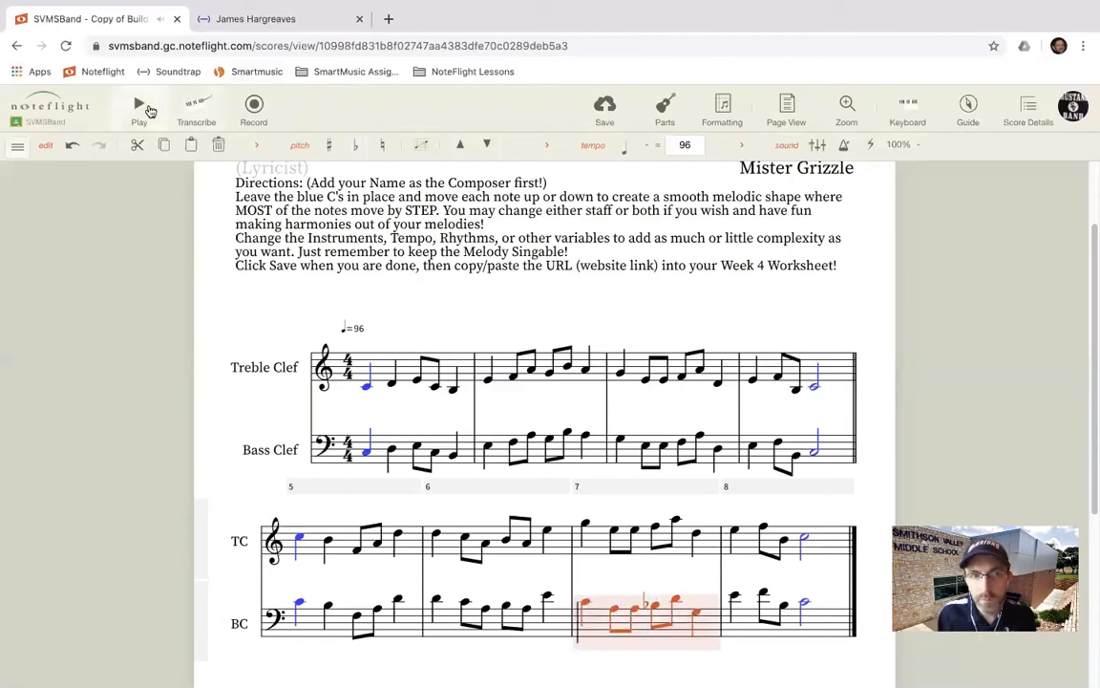
left_click(138, 109)
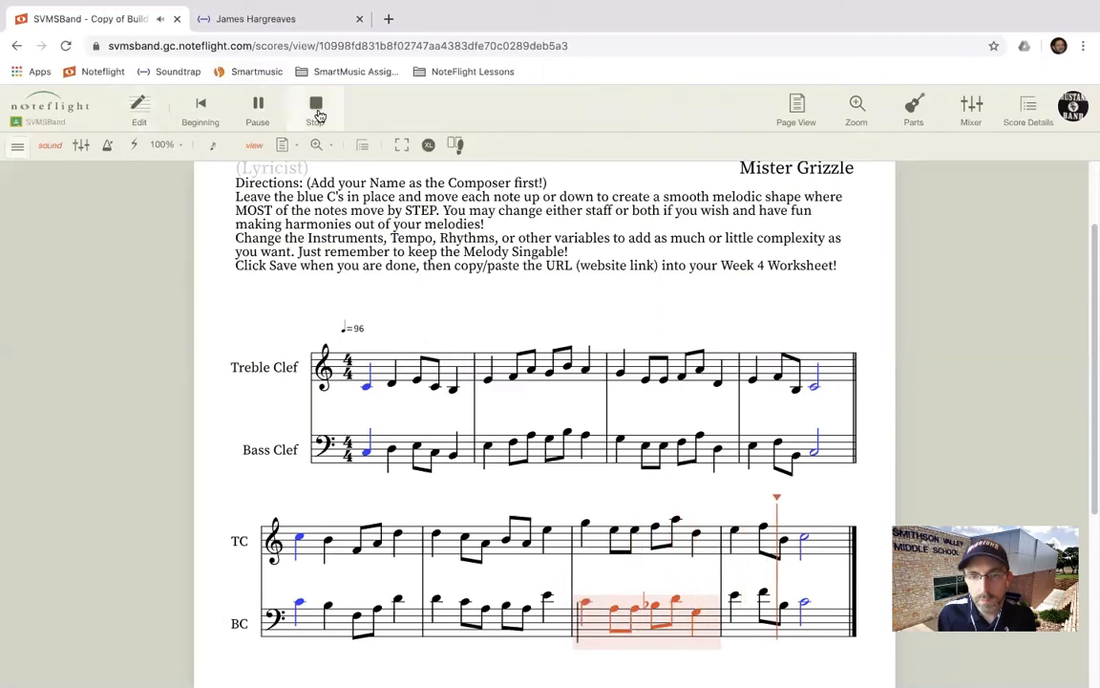
key("space")
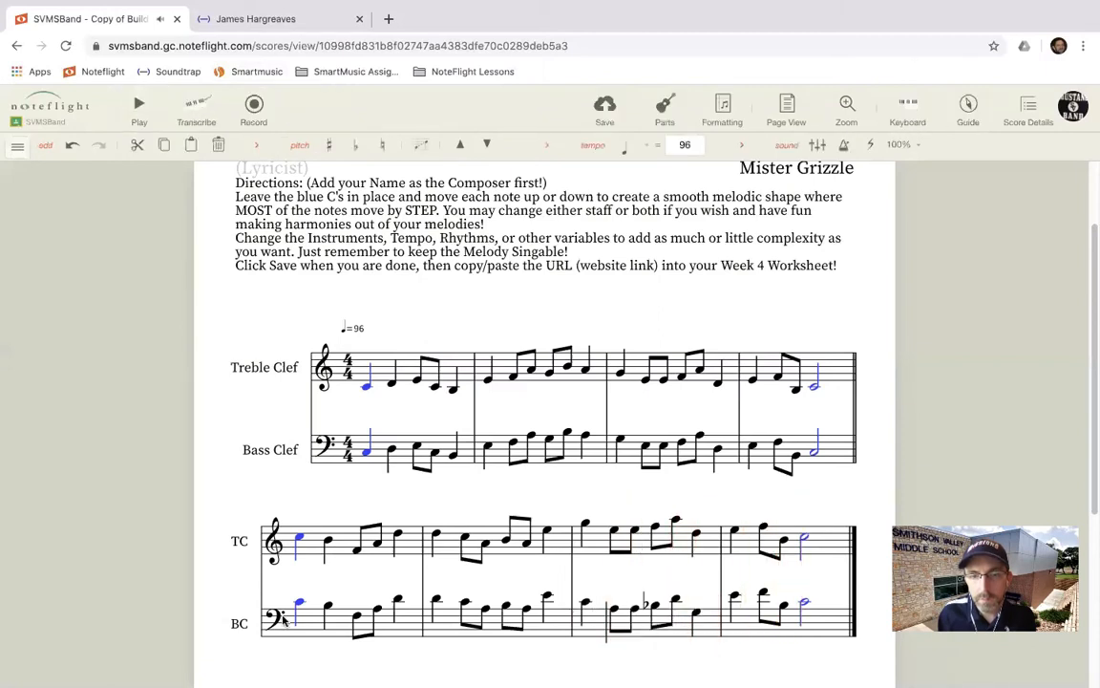
Try raising the two repeated eighth notes in BC measure 7 to B and the flatted note to C.
left_click(583, 604)
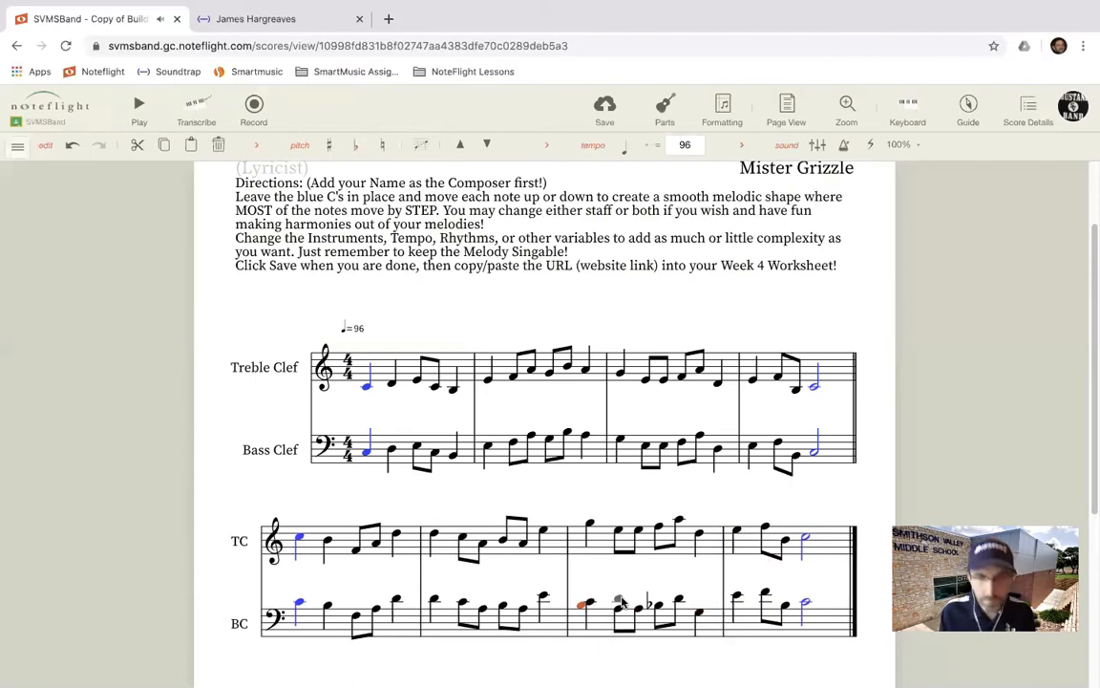
left_click(619, 604)
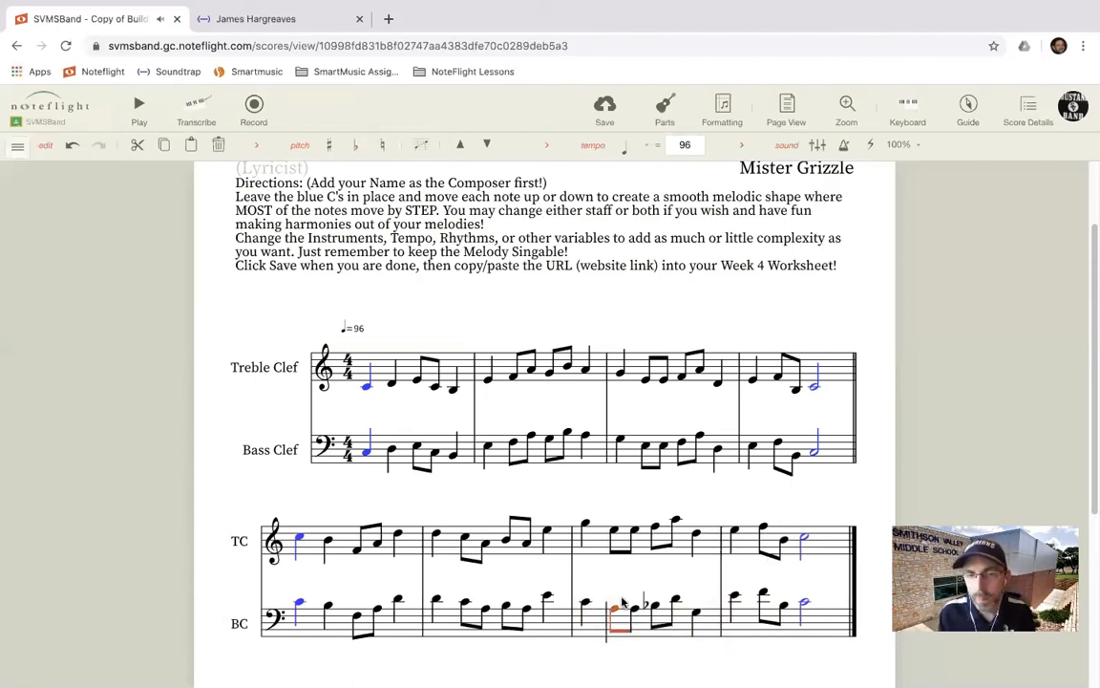
key("Up")
key("Right")
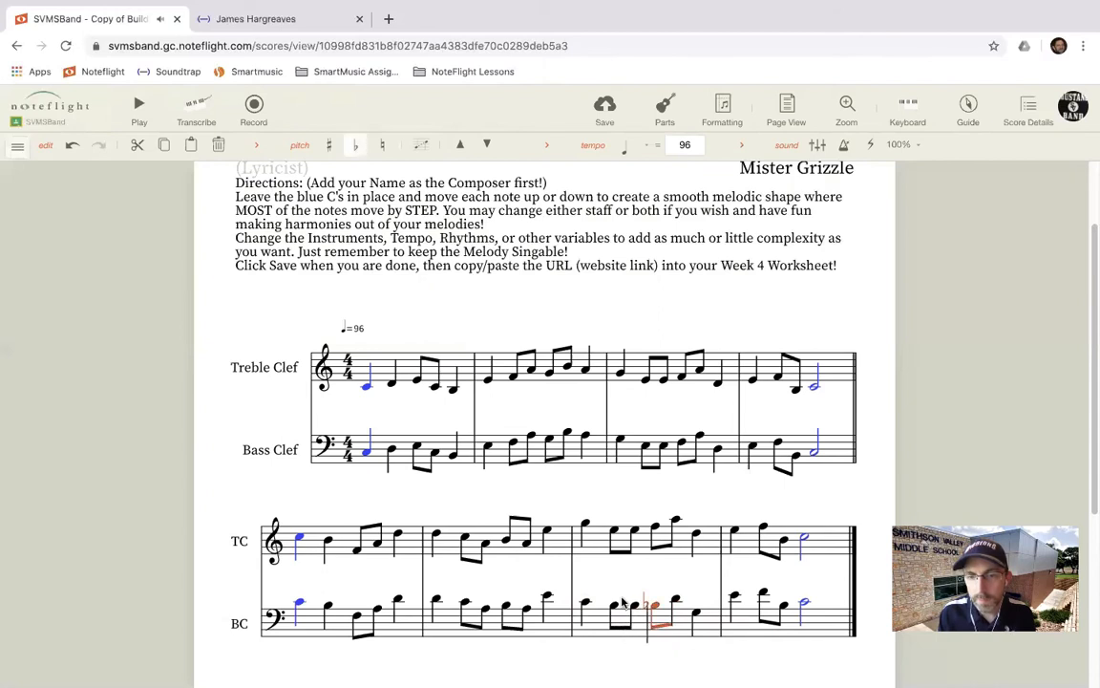
key("Left")
key("Left")
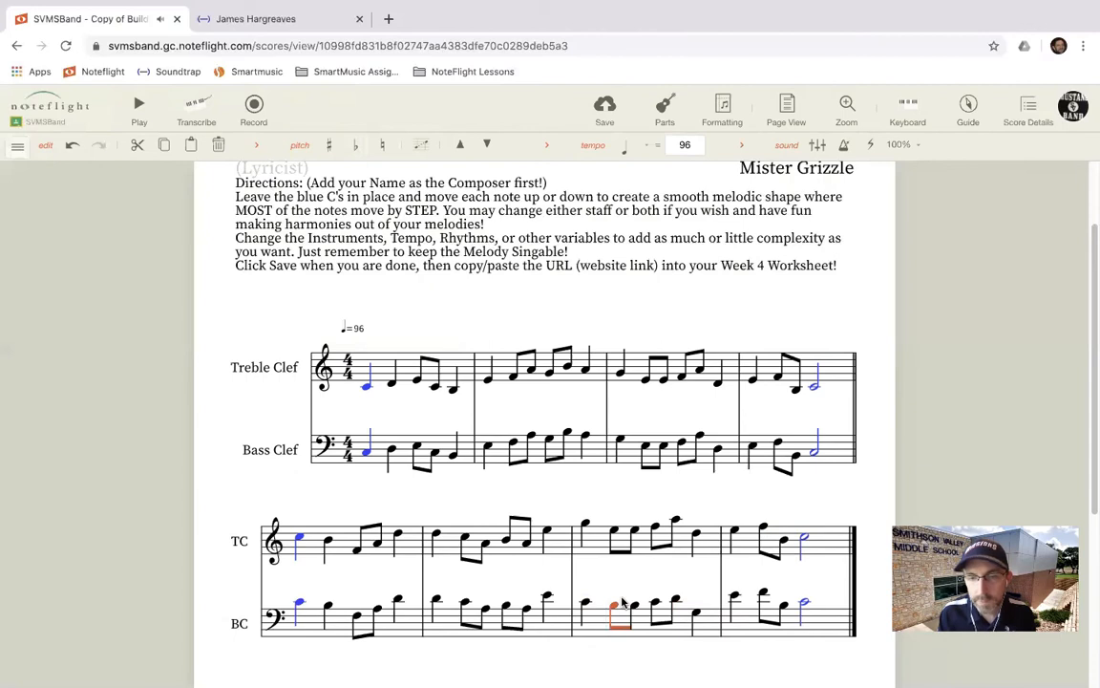
Lower the two repeated eighth notes in BC measure 7 to G.
key("Down")
key("Right")
key("Right")
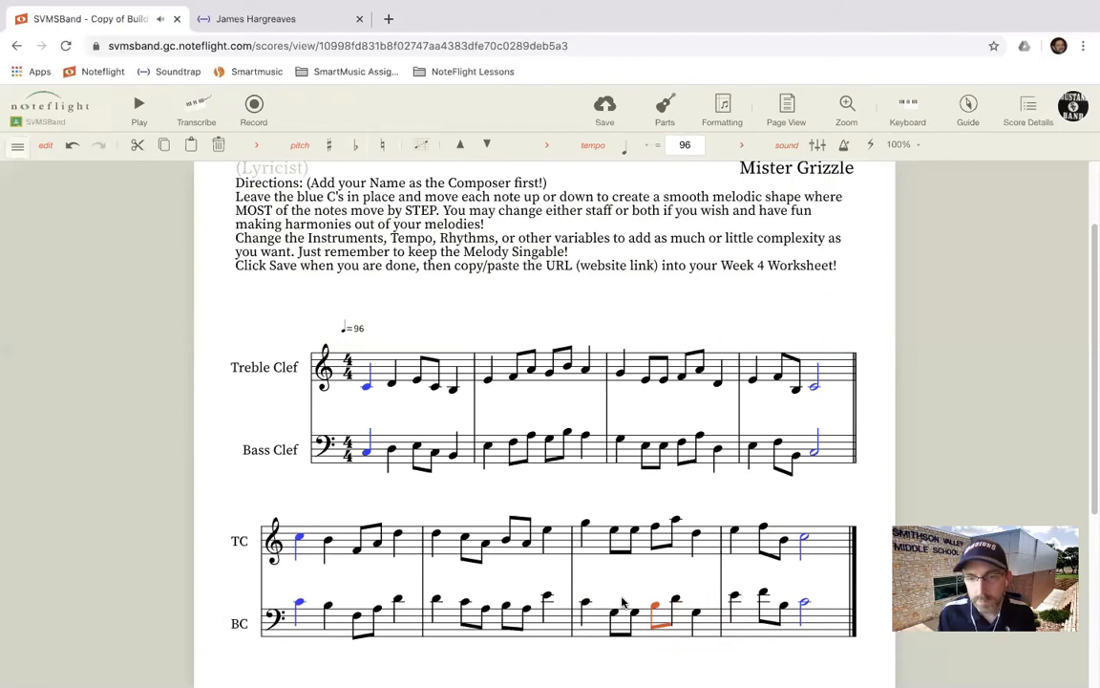
key("Right")
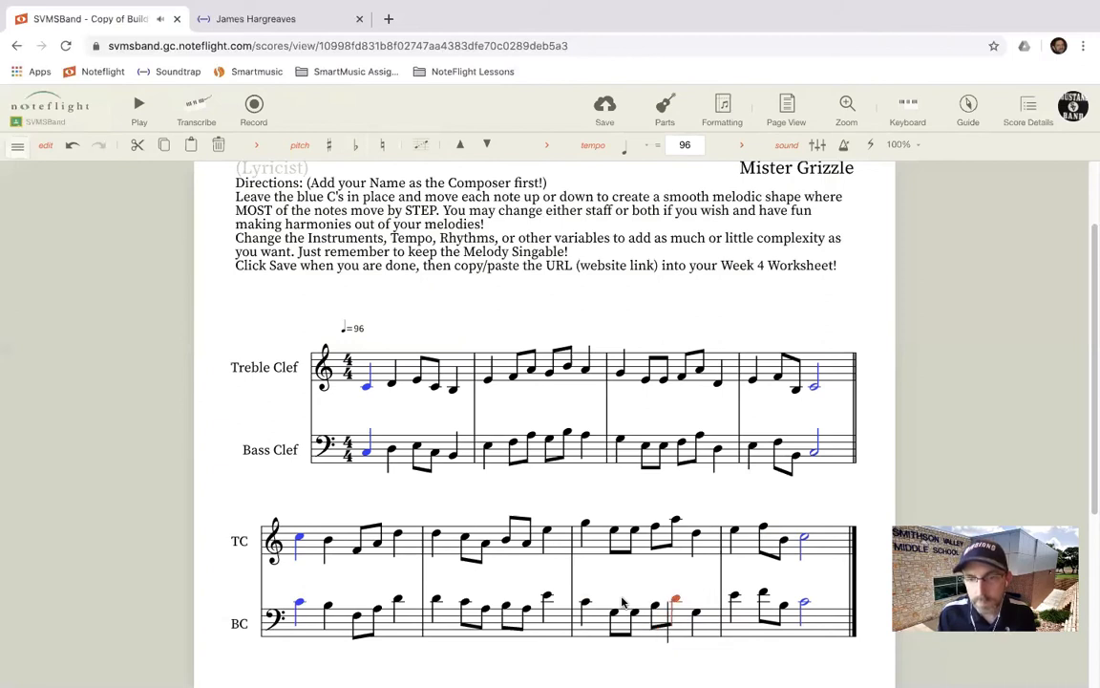
Lower the fourth and fifth BC notes of measure 7 to F and C, and play back the score.
key("Right")
key("Left")
key("Left")
key("Down")
key("Down")
key("Down")
key("Right")
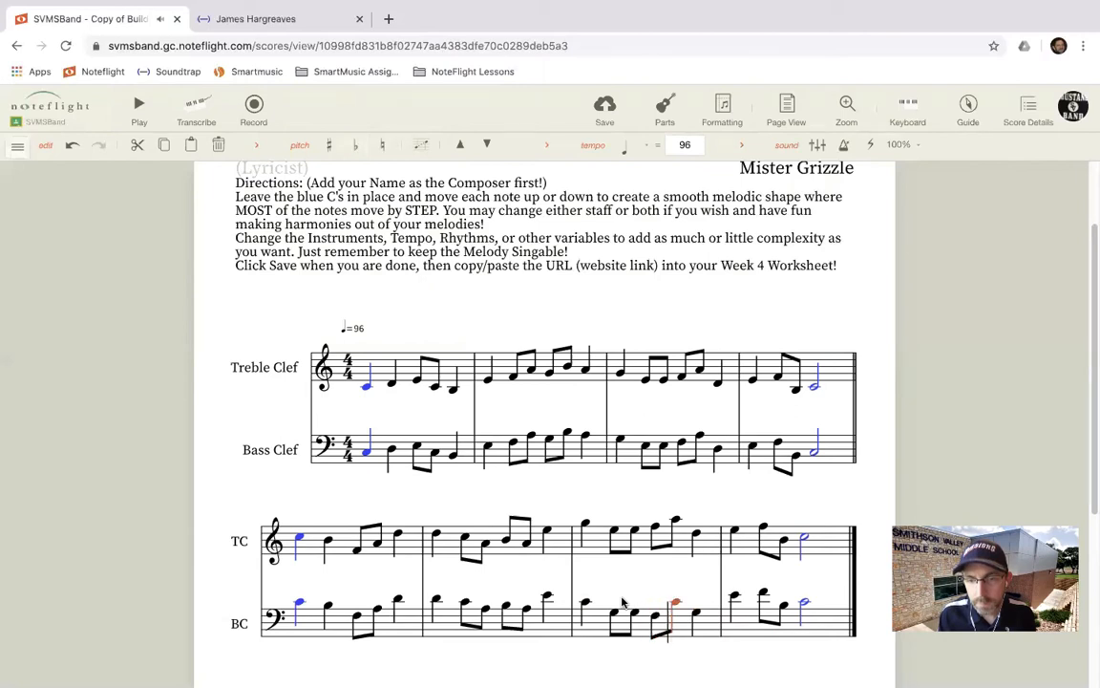
key("Right")
left_click(231, 562)
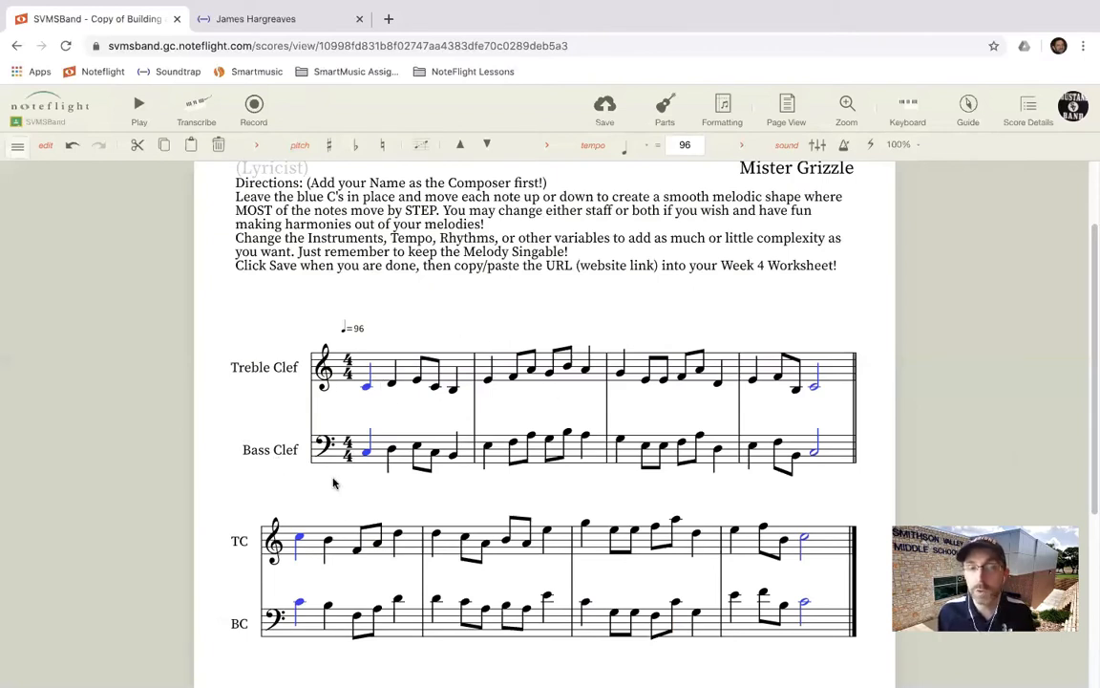
left_click(138, 105)
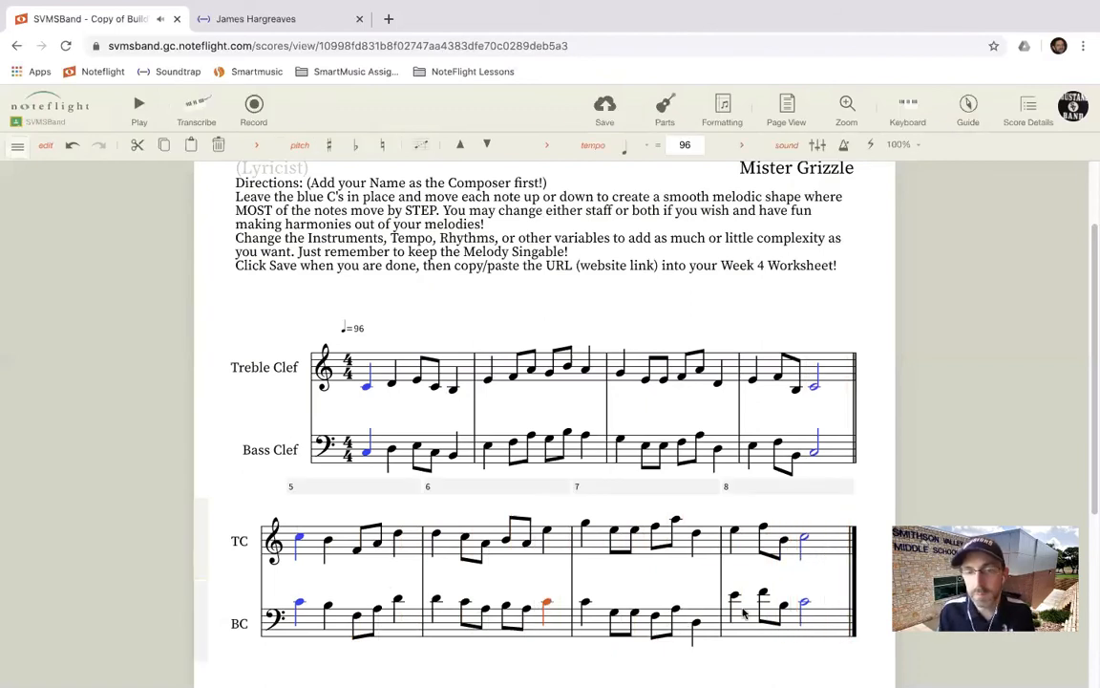
Lower the last BC note of measure 6 to B, and step back to that measure's second note.
key("Left")
key("Right")
key("Right")
key("Left")
key("Left")
key("Left")
key("Left")
key("Left")
key("Left")
key("Left")
key("Left")
key("Left")
key("Left")
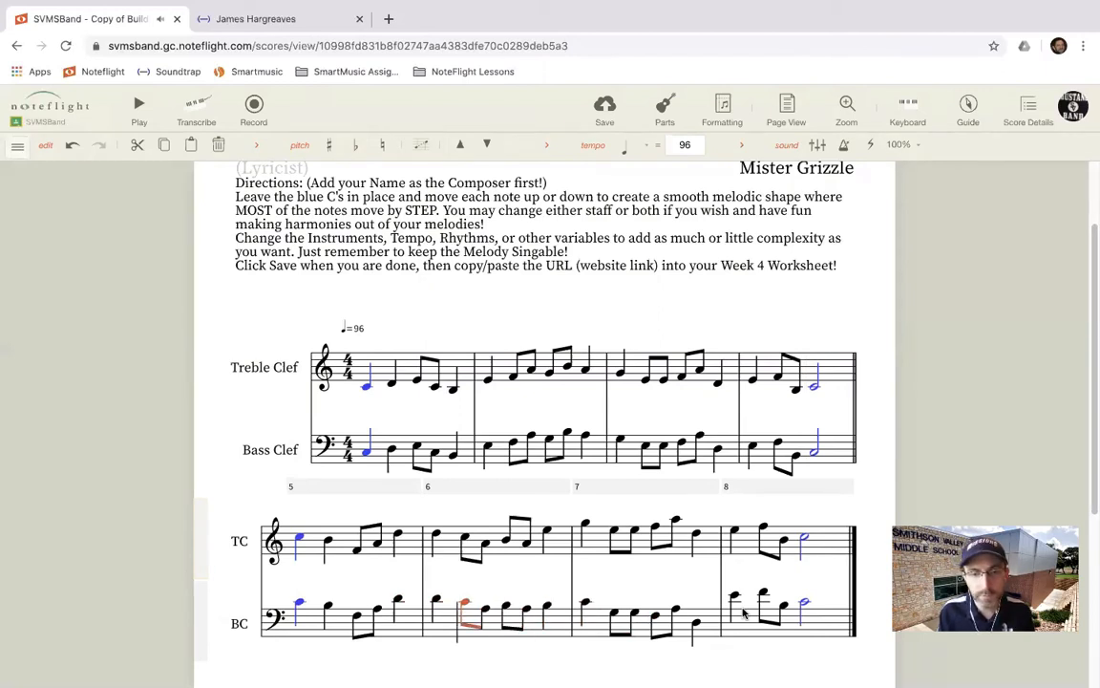
Lower the last BC note of measure 5 to B, try B on measure 6's first note, and deselect the notes.
key("Right")
key("Right")
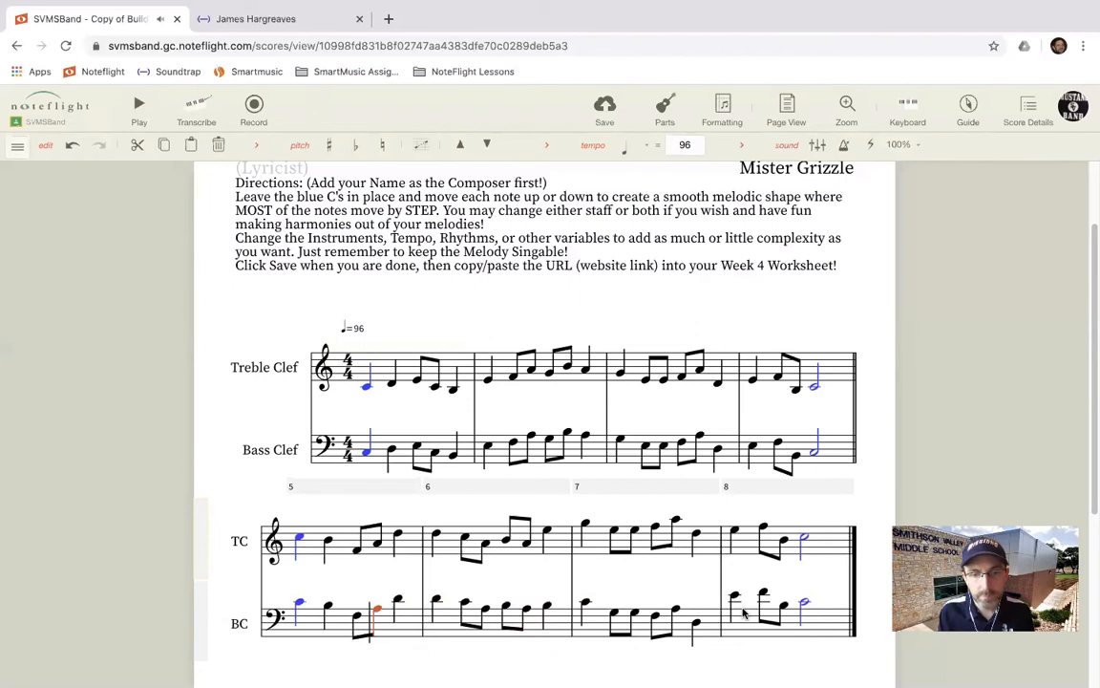
key("Left")
key("Left")
key("Right")
key("Right")
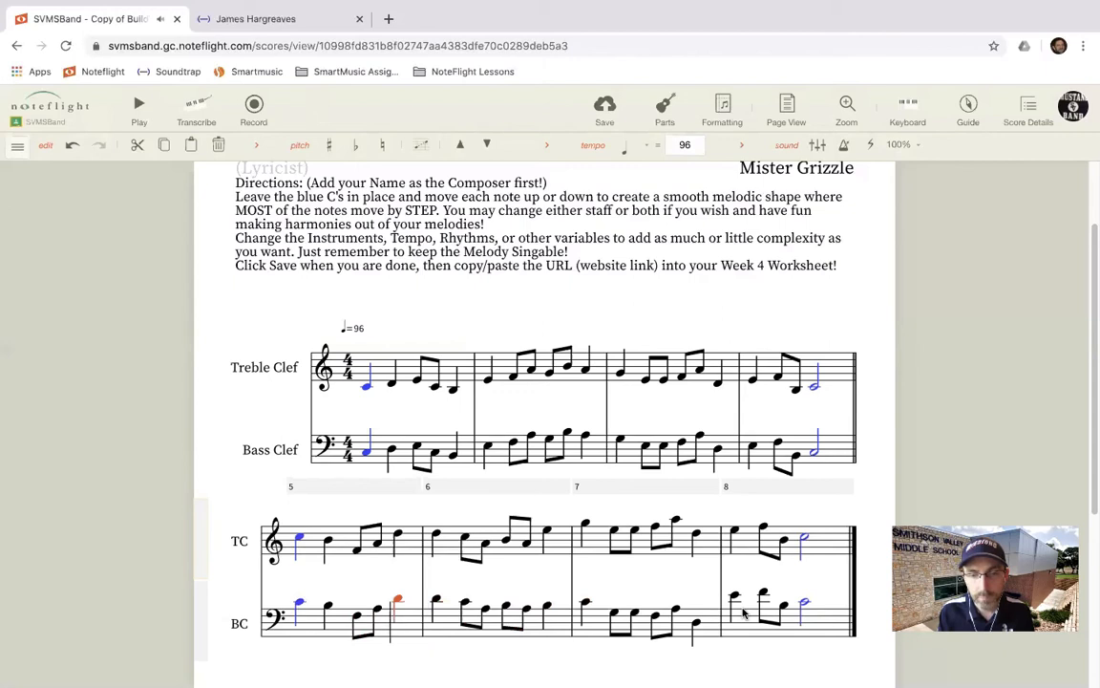
key("Right")
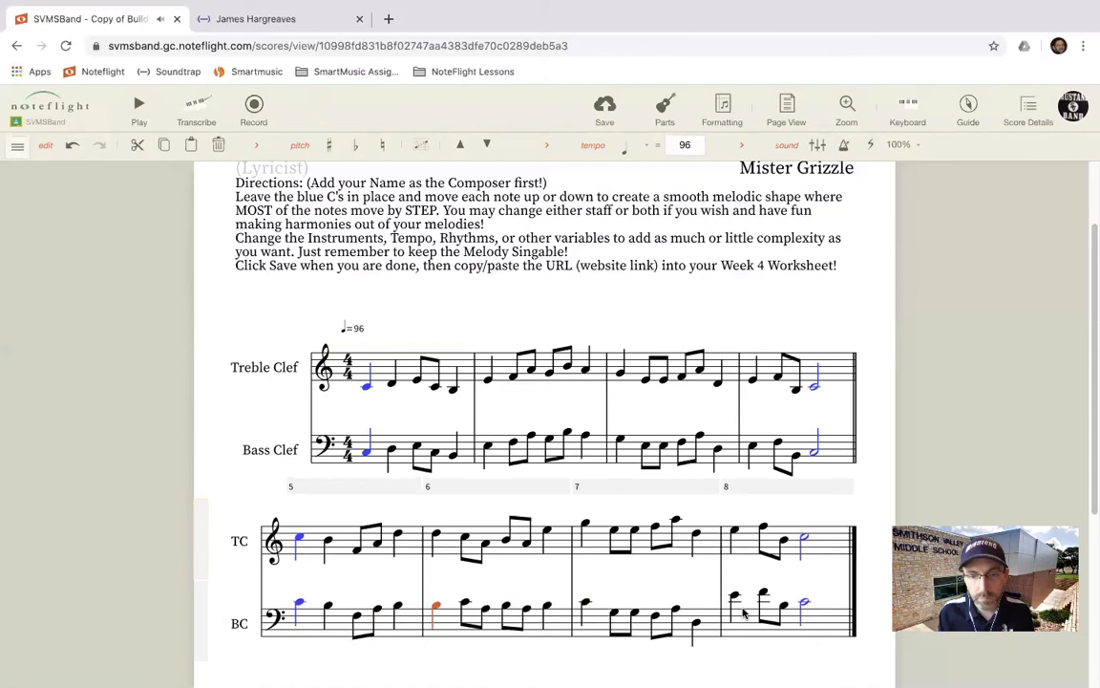
key("Right")
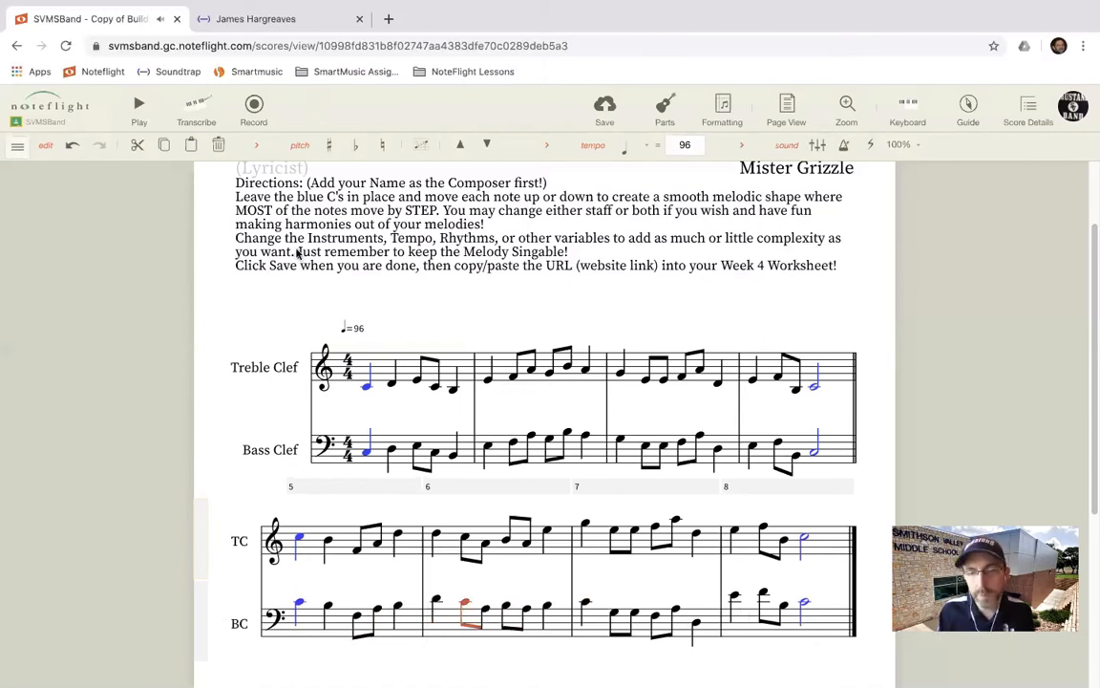
left_click(314, 288)
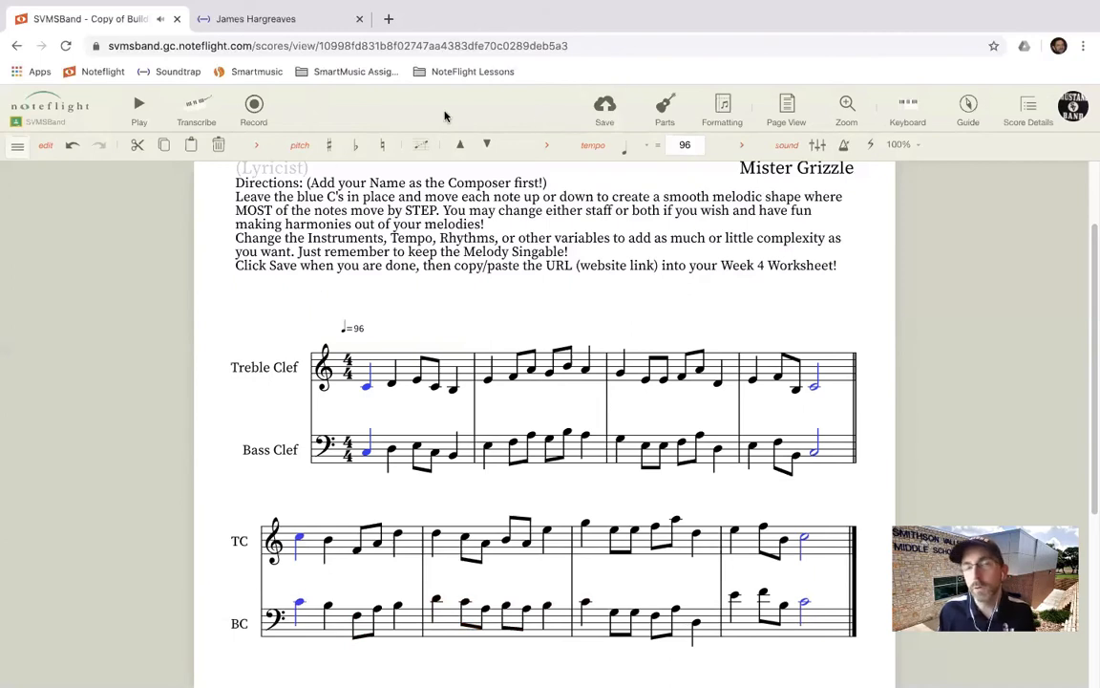
Save the finished melody score and copy its web address.
scroll(474, 301, "up", 2)
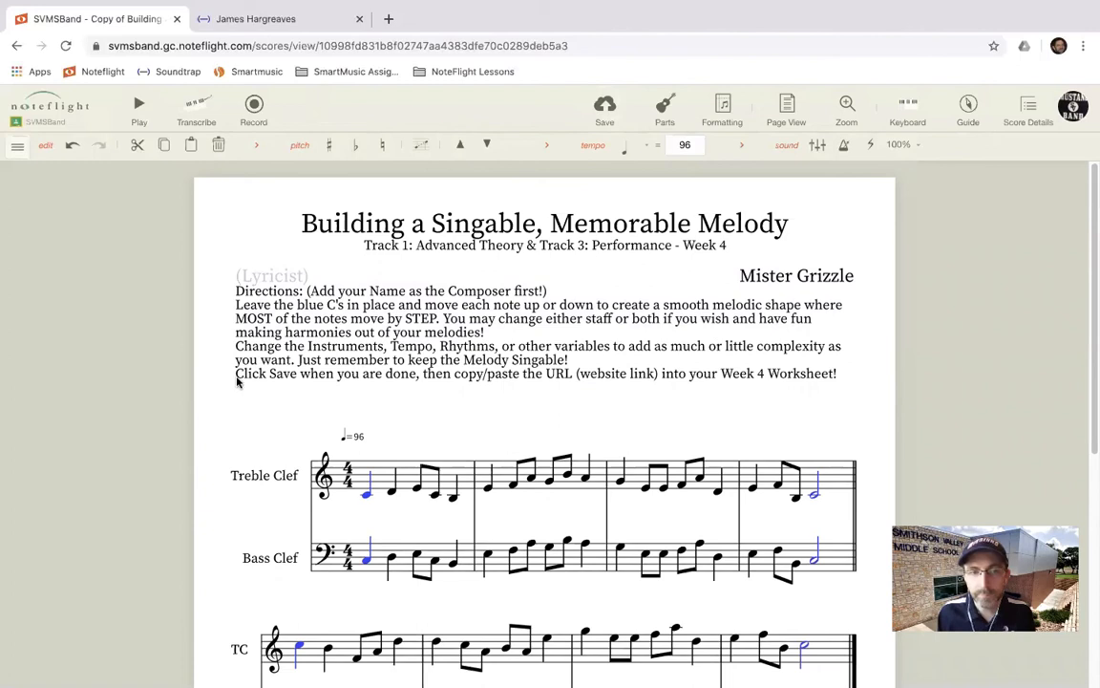
left_click(605, 105)
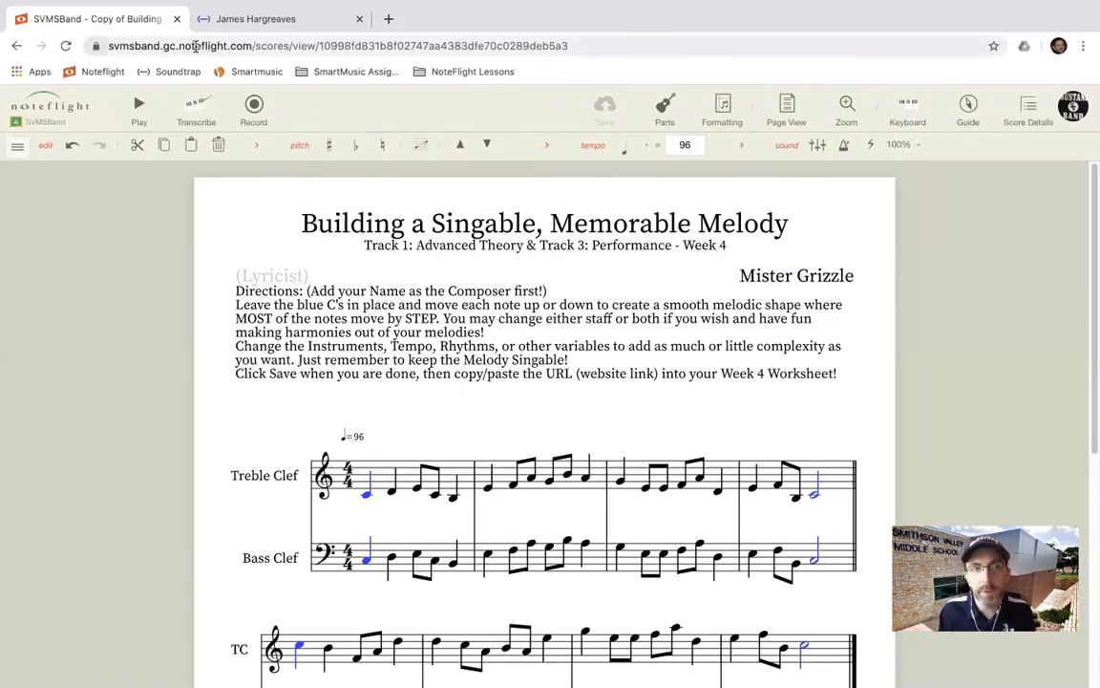
left_click(600, 46)
key("super+c")
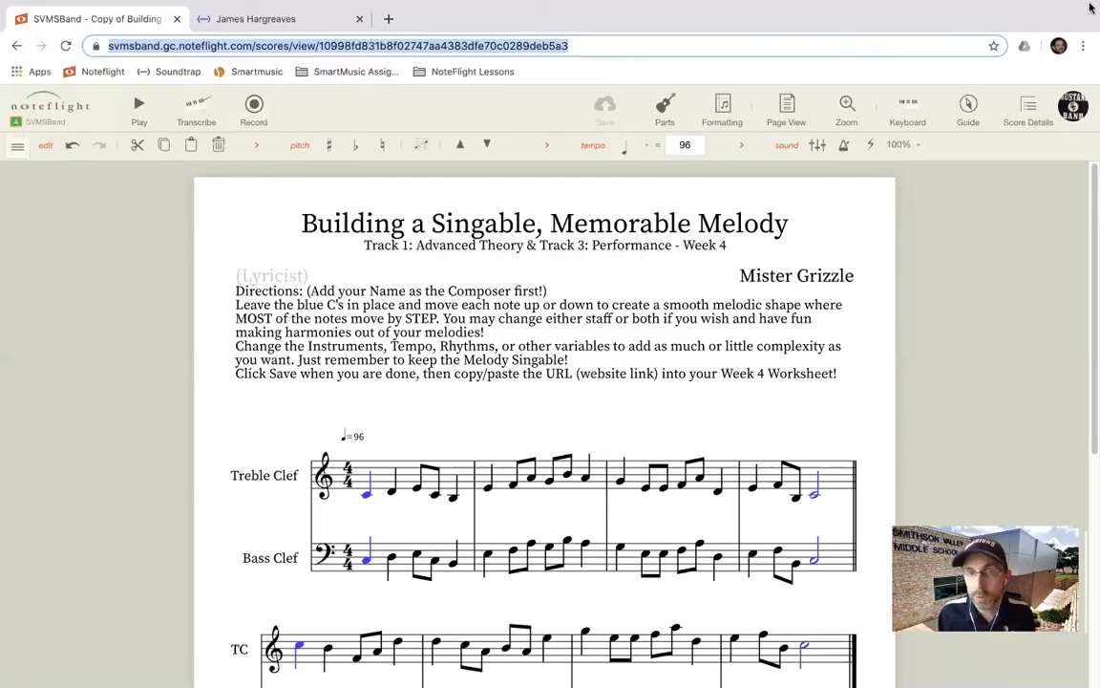
Switch to Google Classroom in Safari and open the My Musical Adventure document attached to the Week 4 - WORKSHEET assignment.
key("ctrl+Up")
left_click(575, 65)
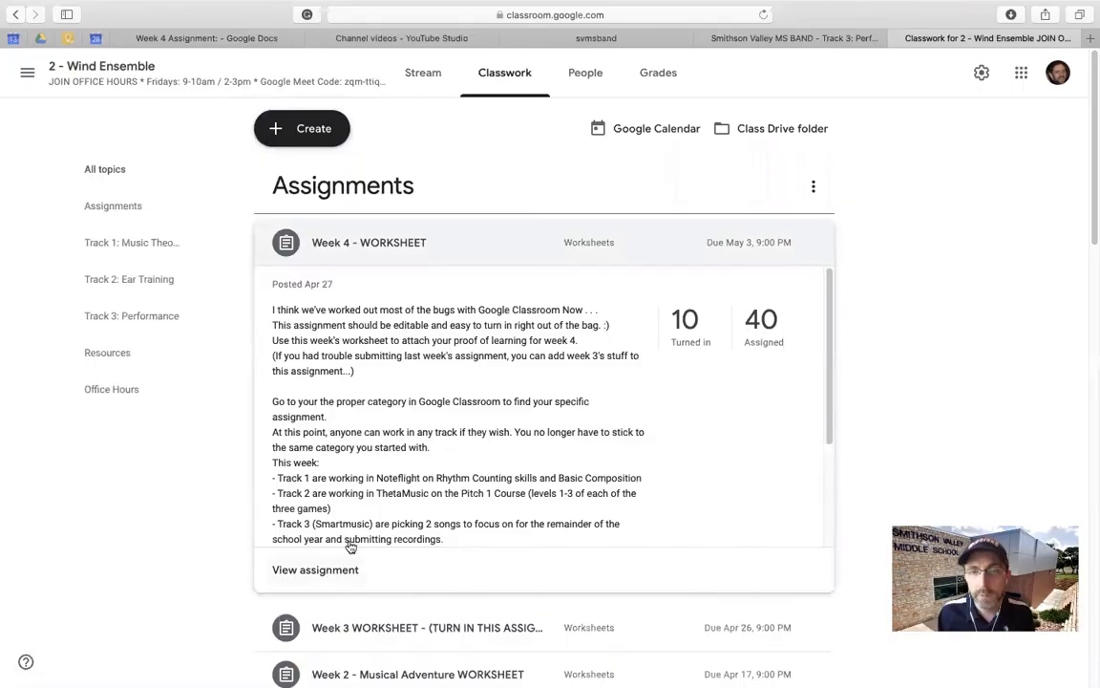
scroll(444, 413, "down", 5)
scroll(452, 408, "down", 3)
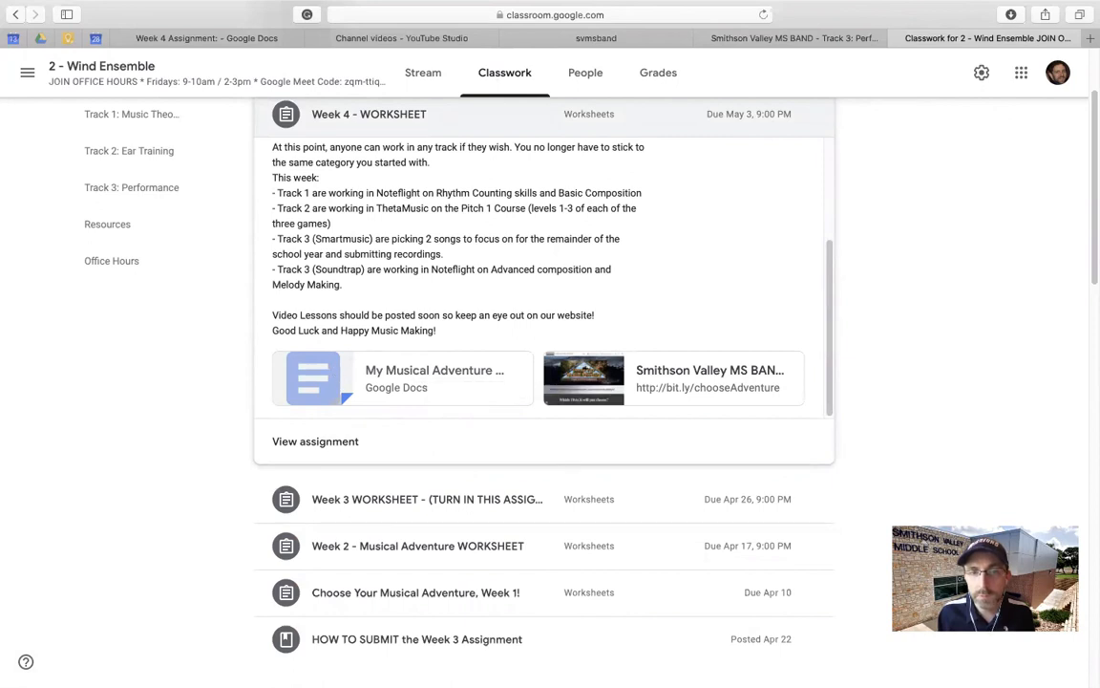
left_click(341, 378)
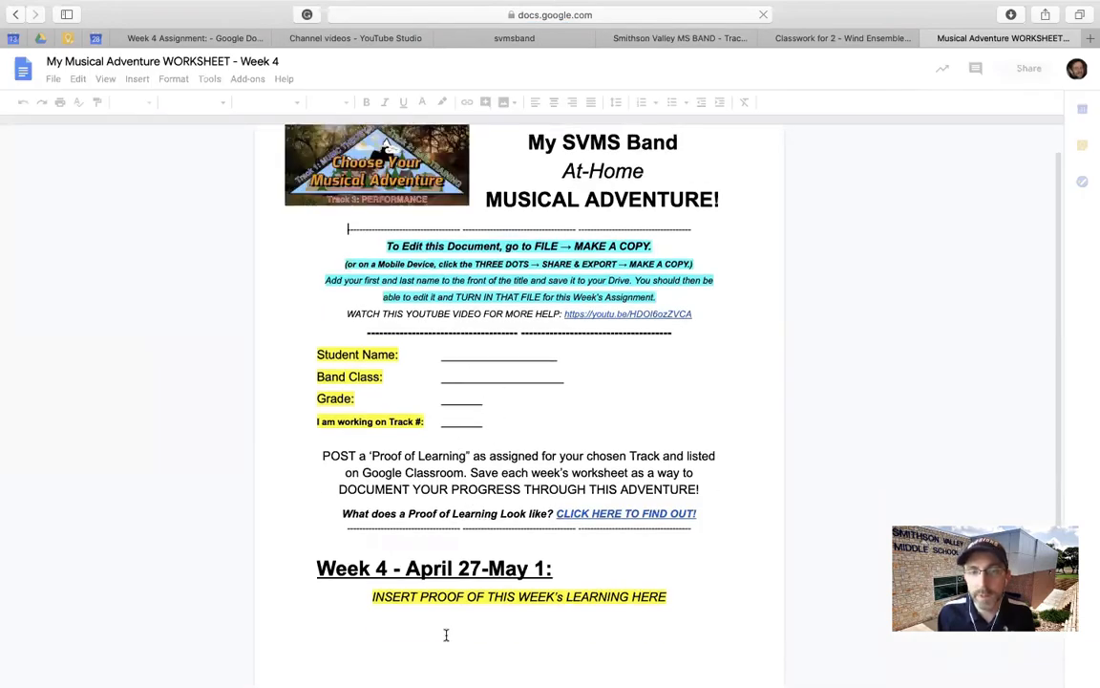
Paste the copied score link below the "INSERT PROOF OF THIS WEEK's LEARNING HERE" line of the worksheet.
scroll(421, 657, "down", 2)
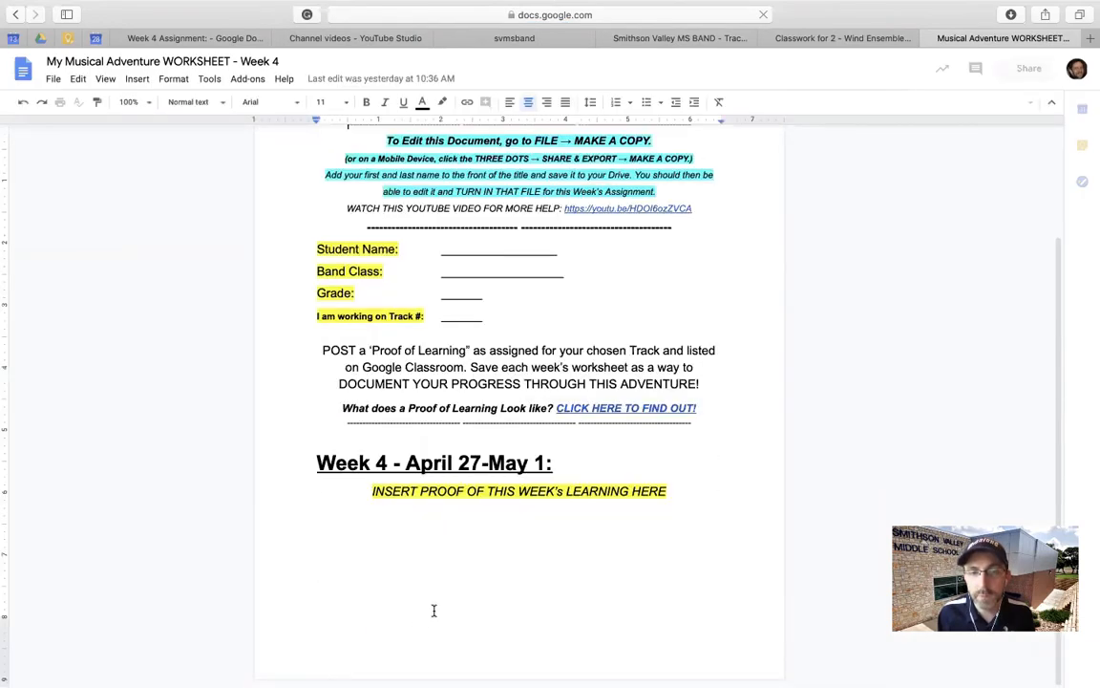
left_click(517, 527)
key("super+v")
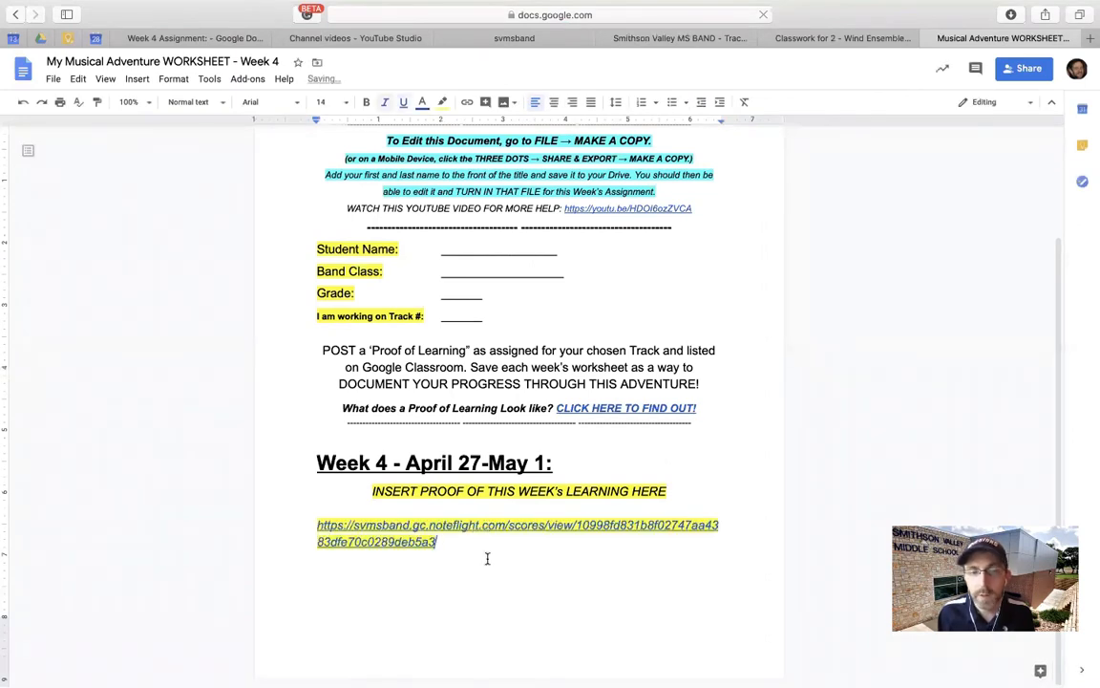
Delete the pasted score link from the Week 4 section of the worksheet.
left_click_drag(437, 541, 297, 520)
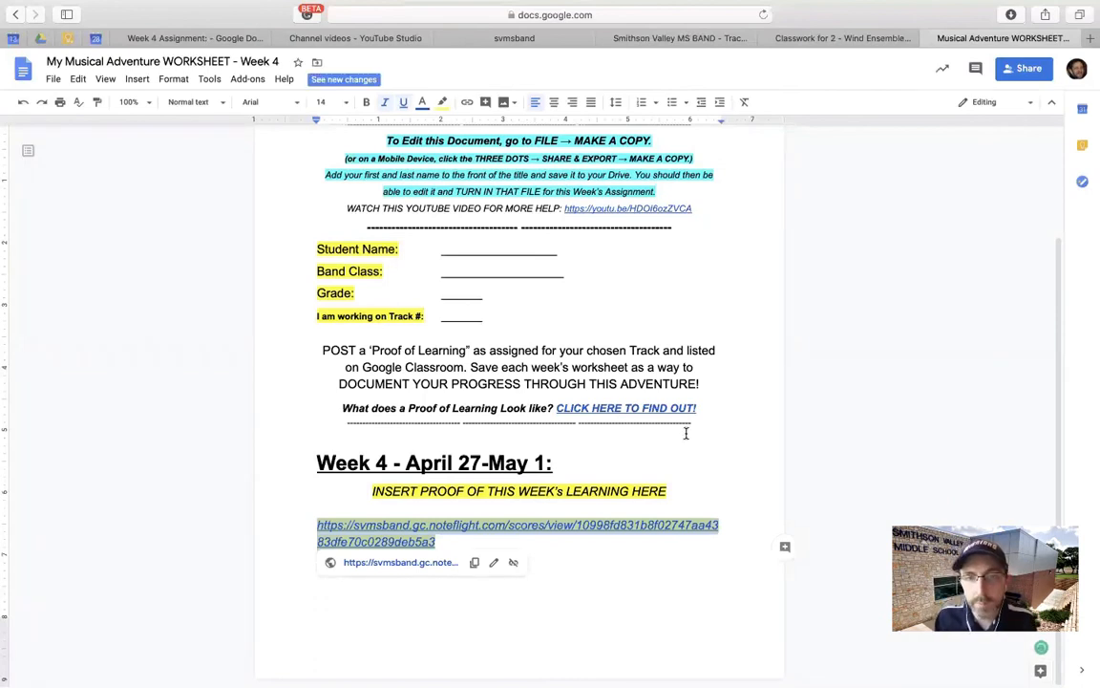
key("BackSpace")
key("BackSpace")
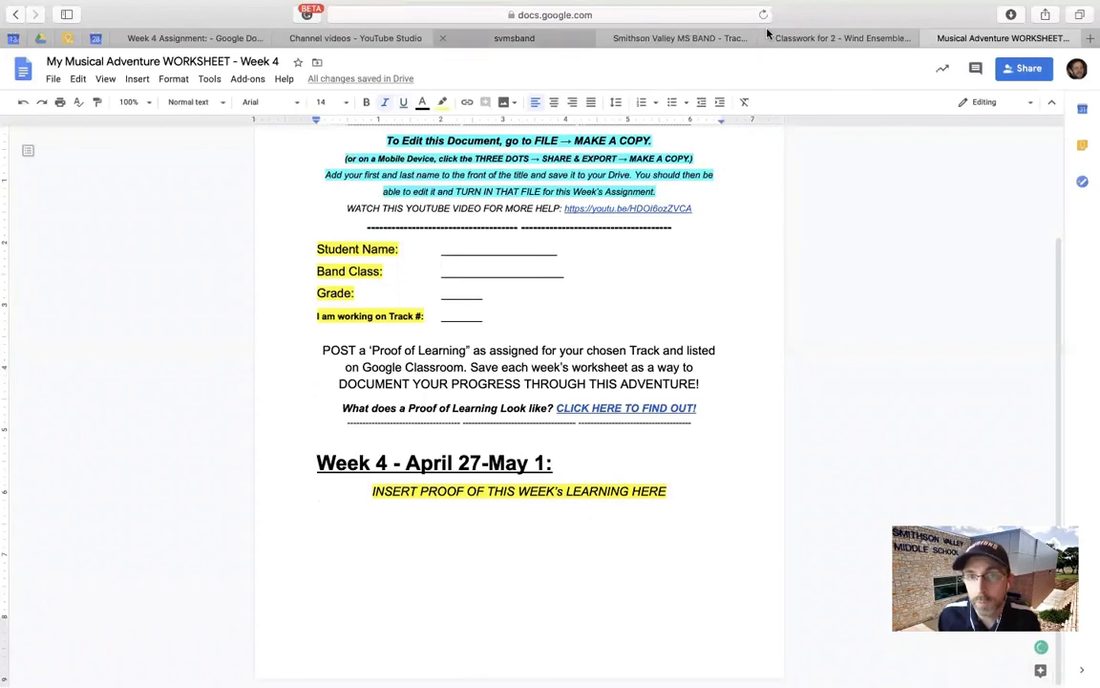
Return to the Wind Ensemble classwork and view the Track 3 (Soundtrap) - Week 4 assignment under Track 3: Performance.
left_click(850, 38)
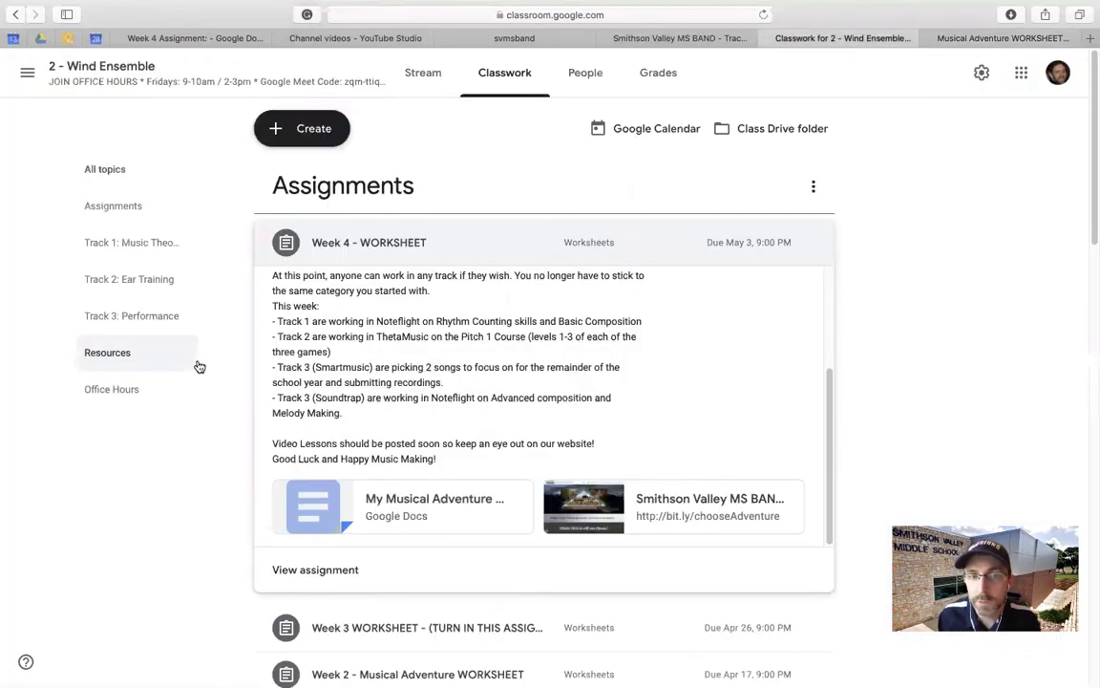
scroll(205, 359, "down", 5)
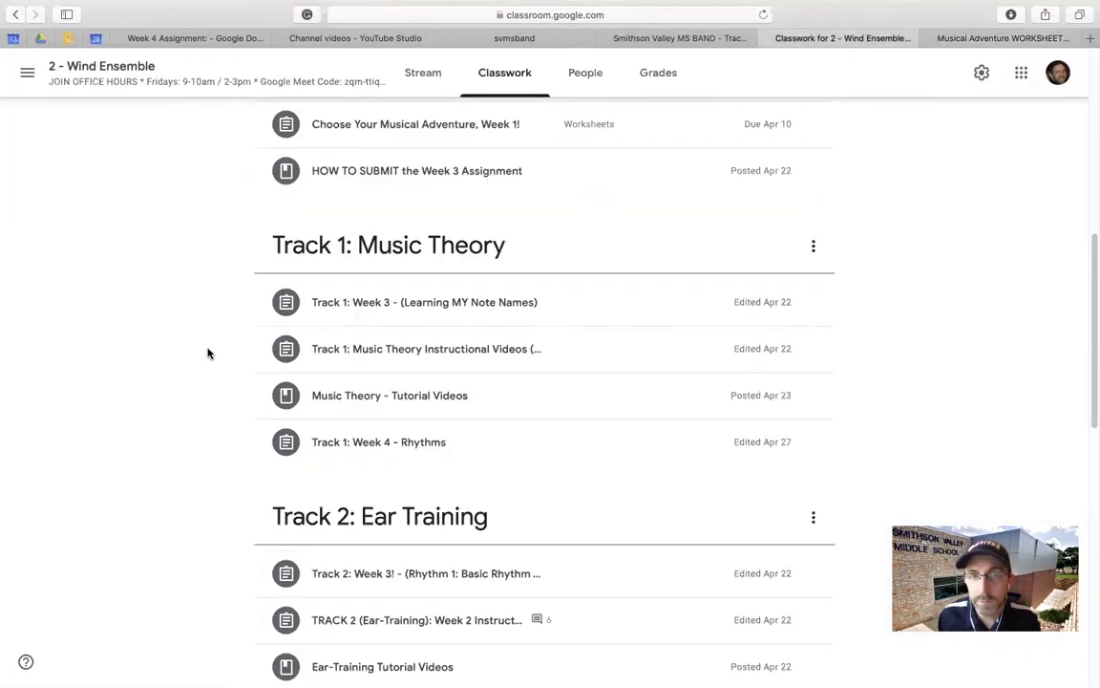
scroll(208, 351, "down", 5)
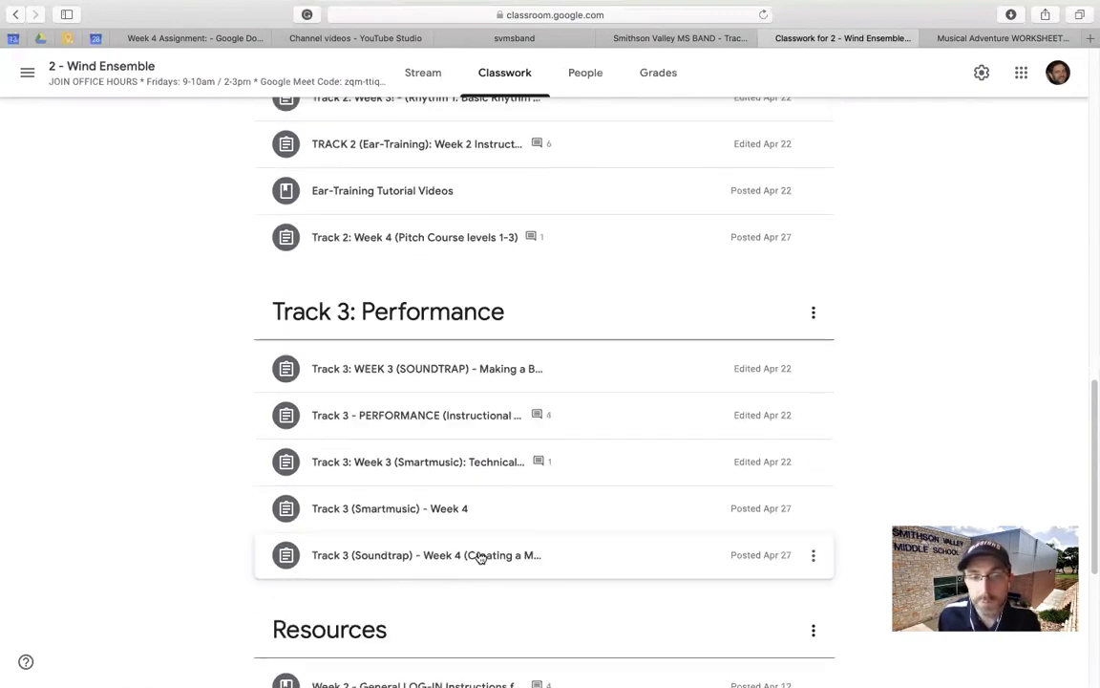
left_click(426, 559)
scroll(342, 447, "down", 1)
scroll(313, 399, "down", 2)
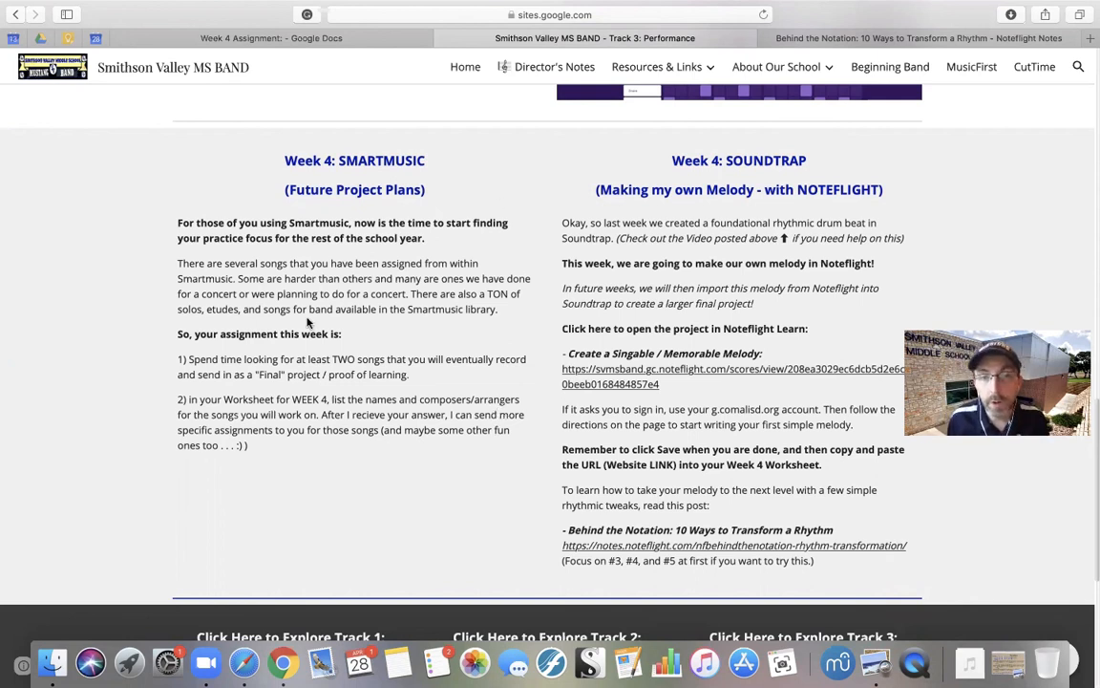
Review the Week 4: SOUNDTRAP instructions on the band site's Track 3 page, highlighting the text up to the worksheet reminder.
scroll(307, 323, "up", 9)
scroll(461, 401, "down", 5)
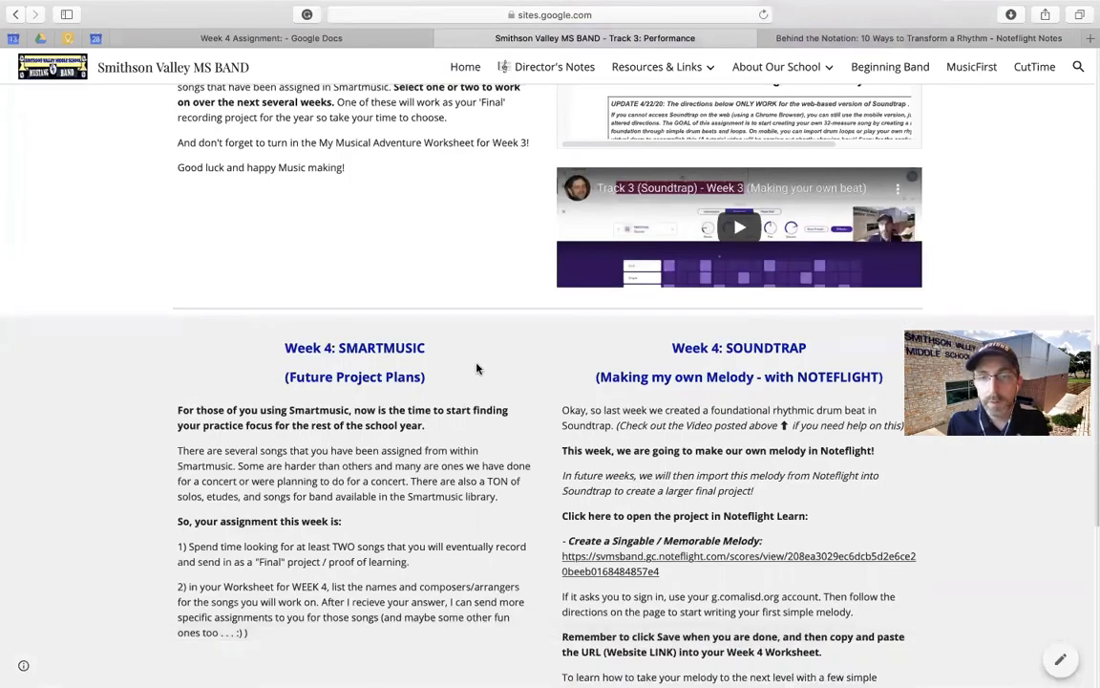
scroll(477, 369, "down", 3)
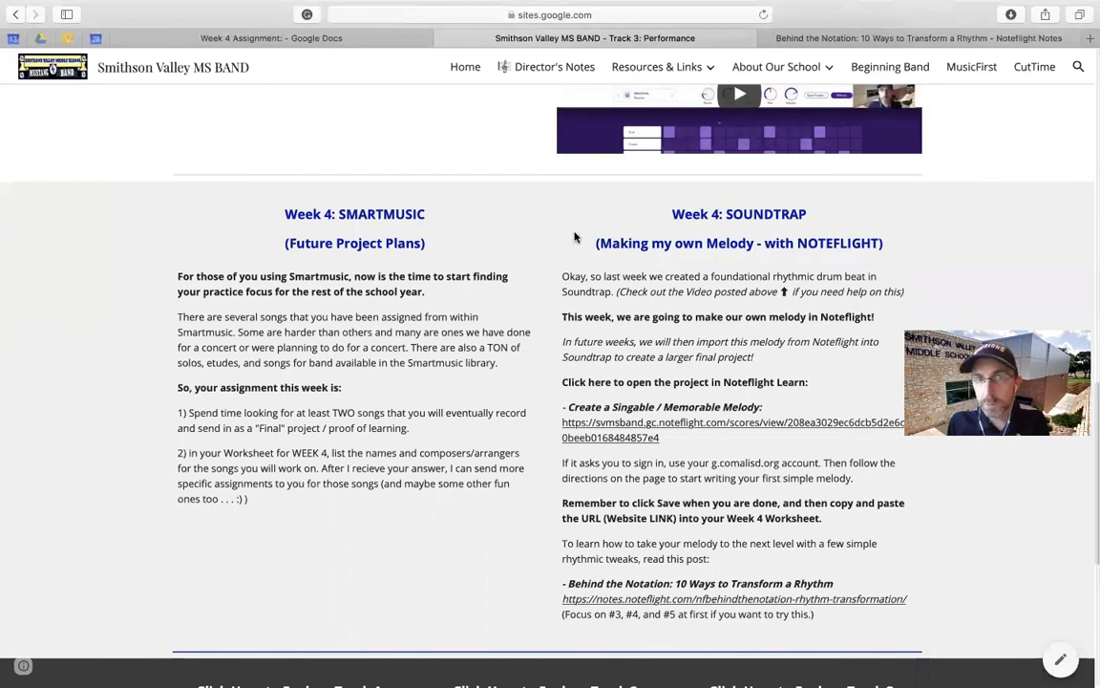
left_click_drag(563, 278, 913, 512)
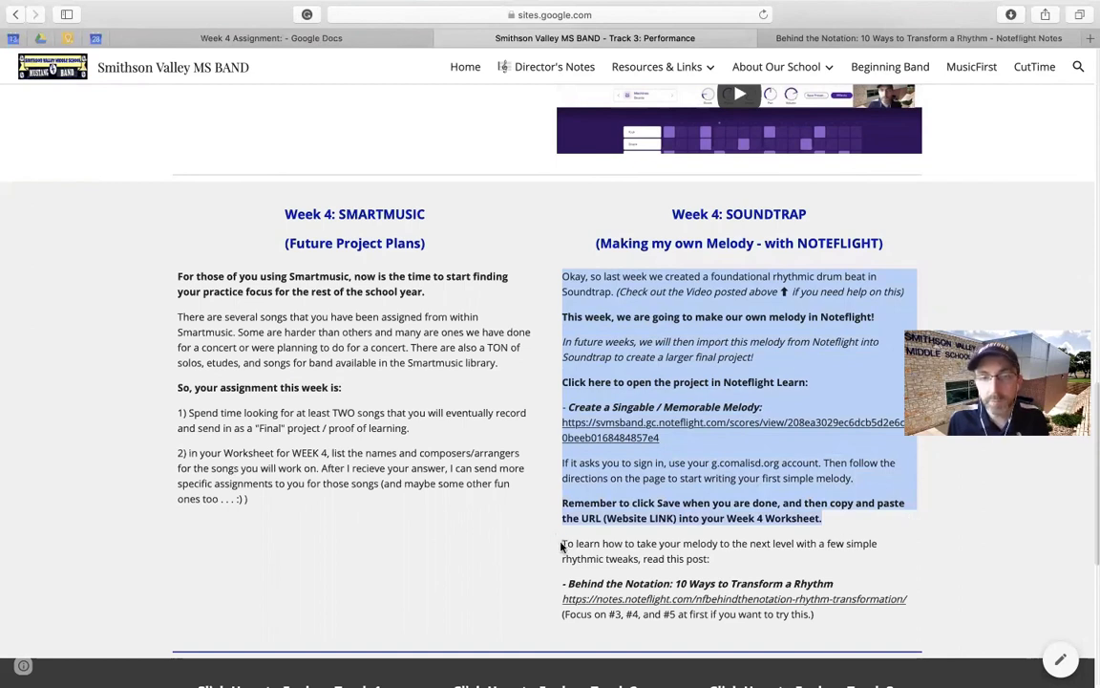
left_click(557, 453)
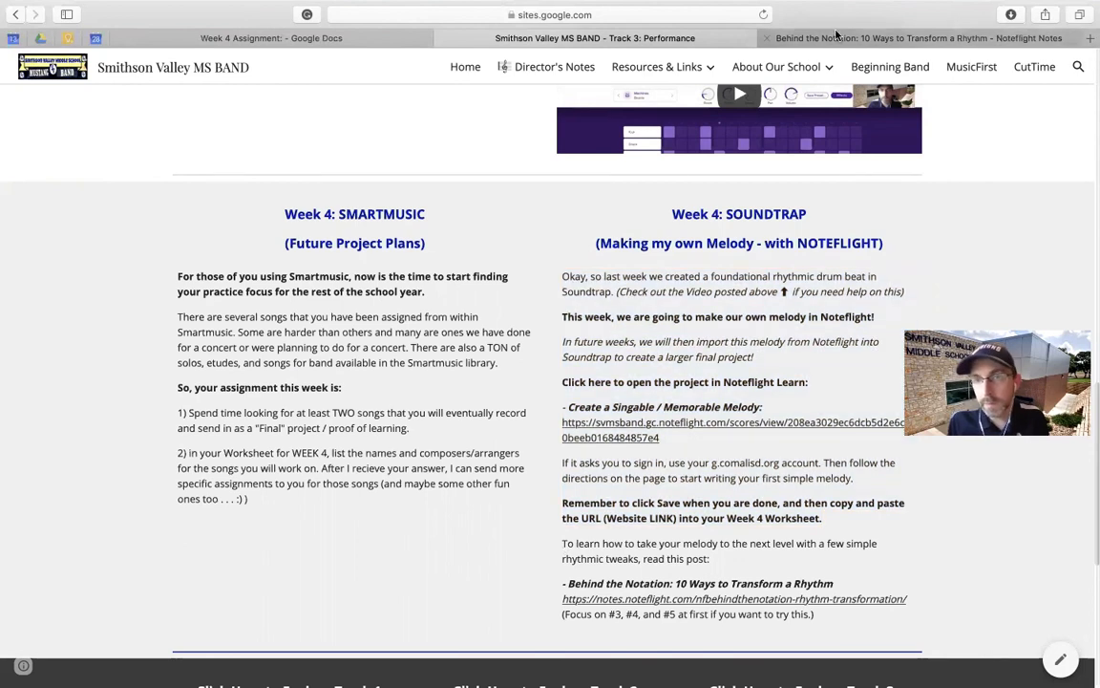
Switch to the Noteflight score in Google Chrome for a look and return to the Track 3 page in Safari.
key("ctrl+Up")
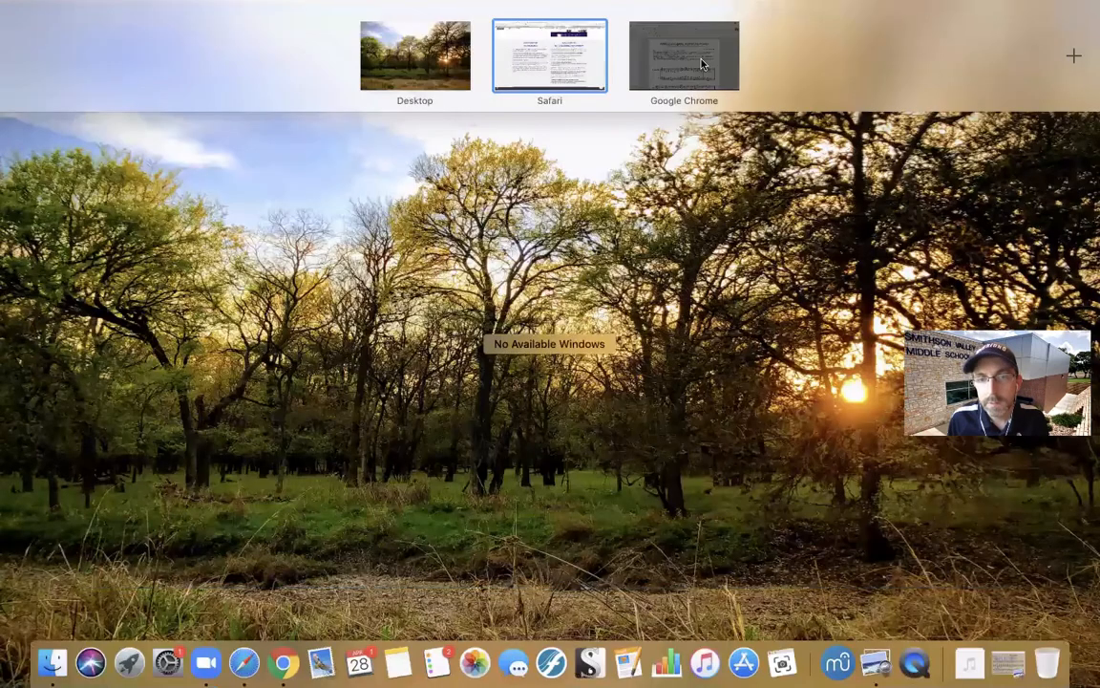
left_click(701, 64)
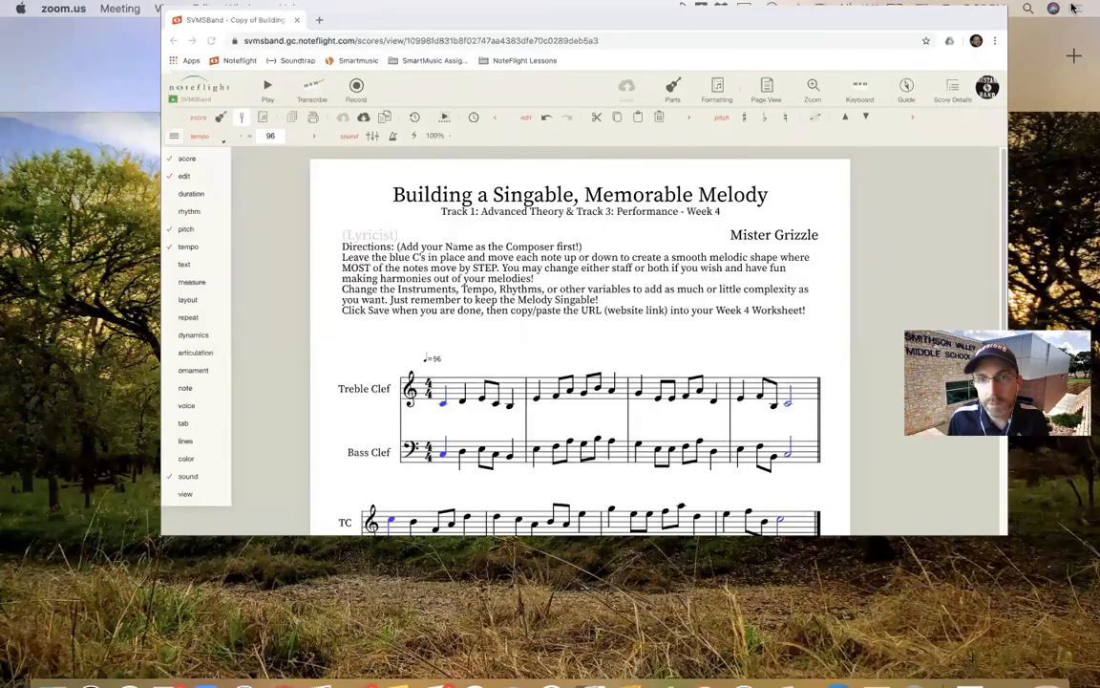
key("ctrl+Left")
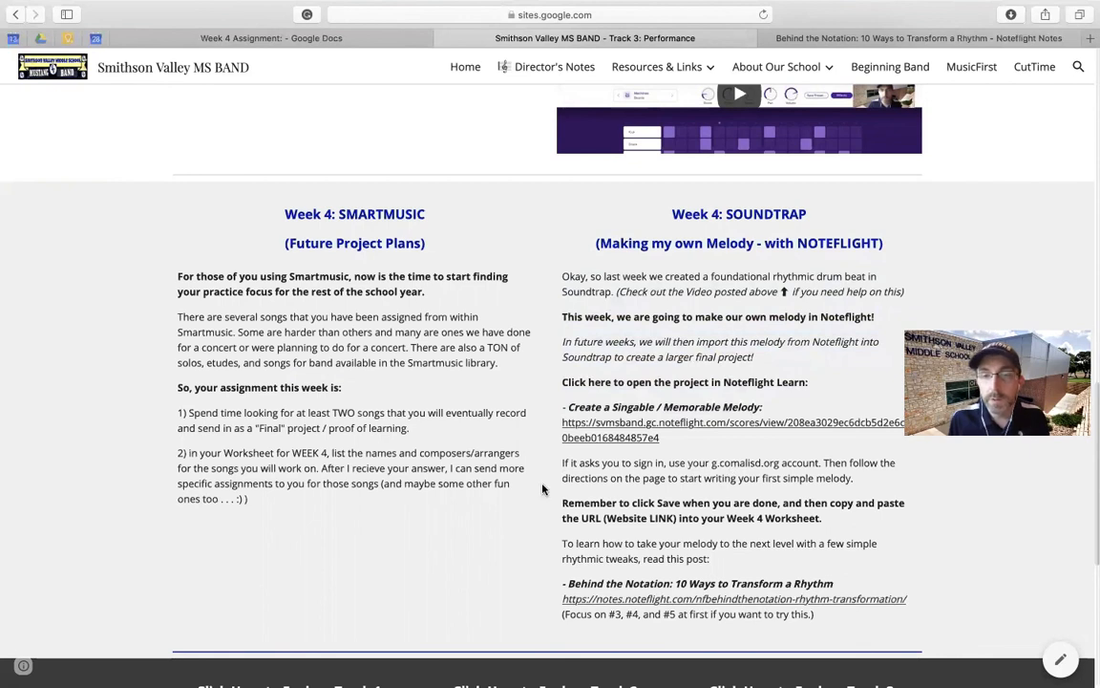
Examine the sign-in help and the Week 2 to Week 4 lessons on the Track 3: Performance page.
scroll(543, 489, "up", 3)
scroll(542, 489, "down", 7)
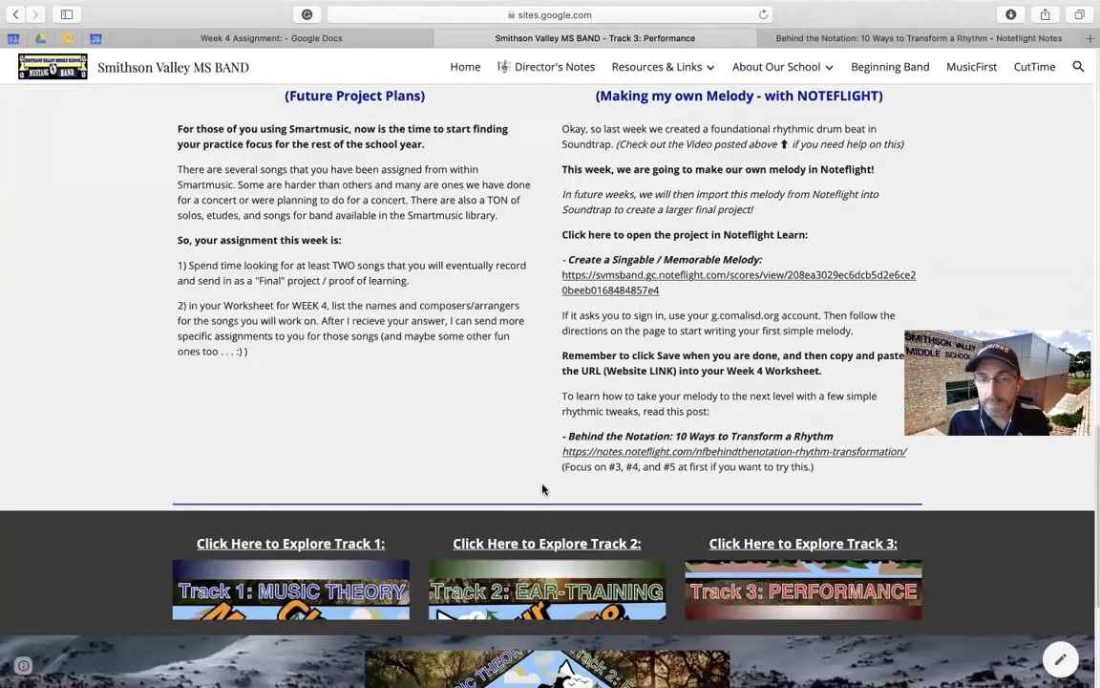
scroll(543, 489, "up", 4)
scroll(542, 489, "up", 10)
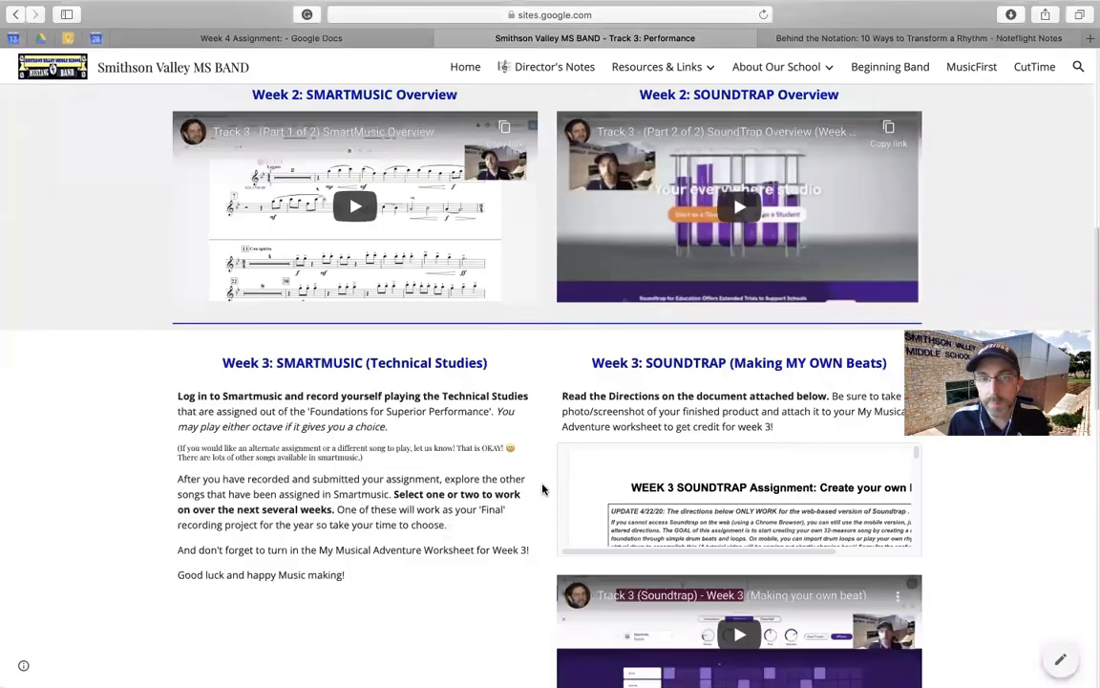
scroll(544, 489, "up", 4)
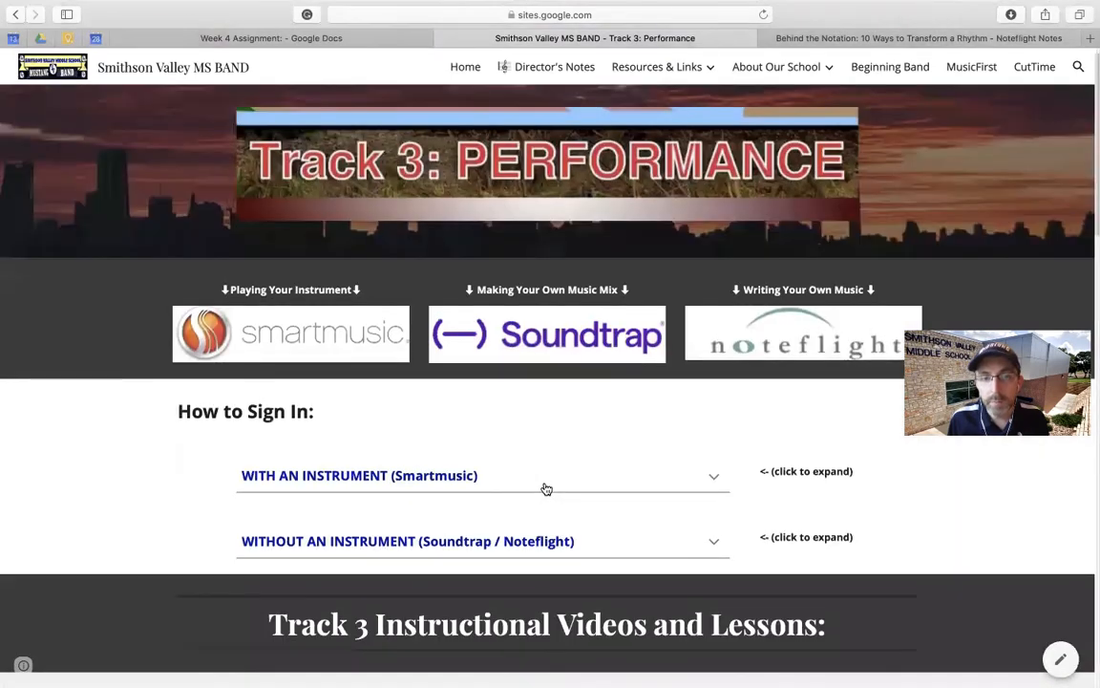
scroll(544, 489, "down", 4)
scroll(545, 488, "down", 10)
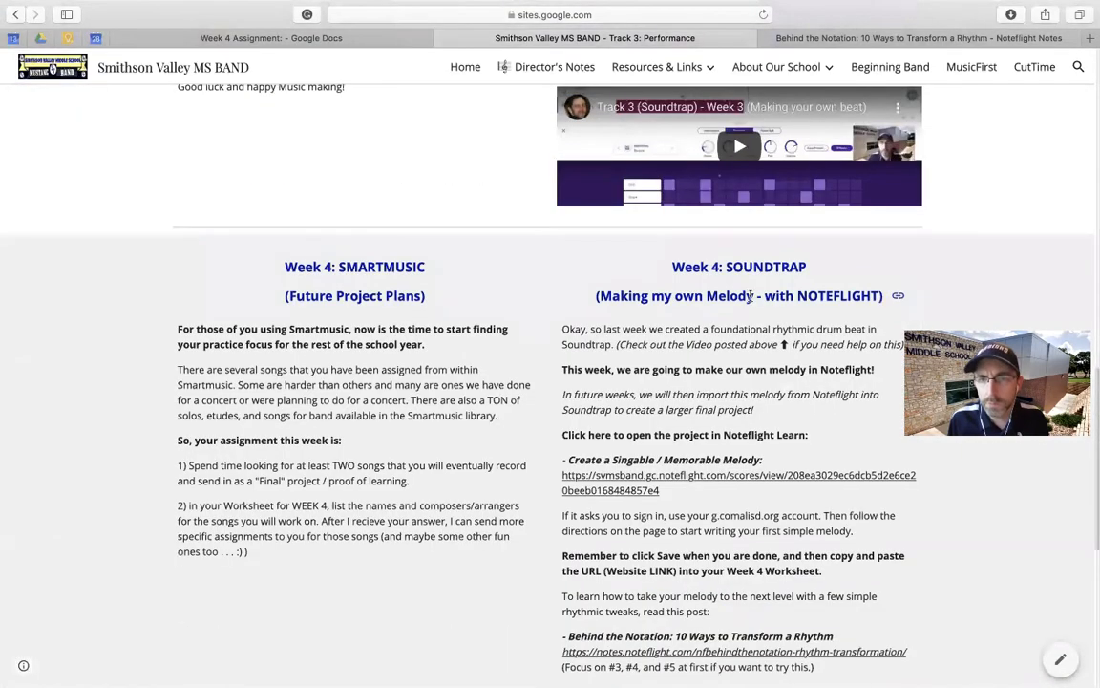
scroll(549, 373, "up", 10)
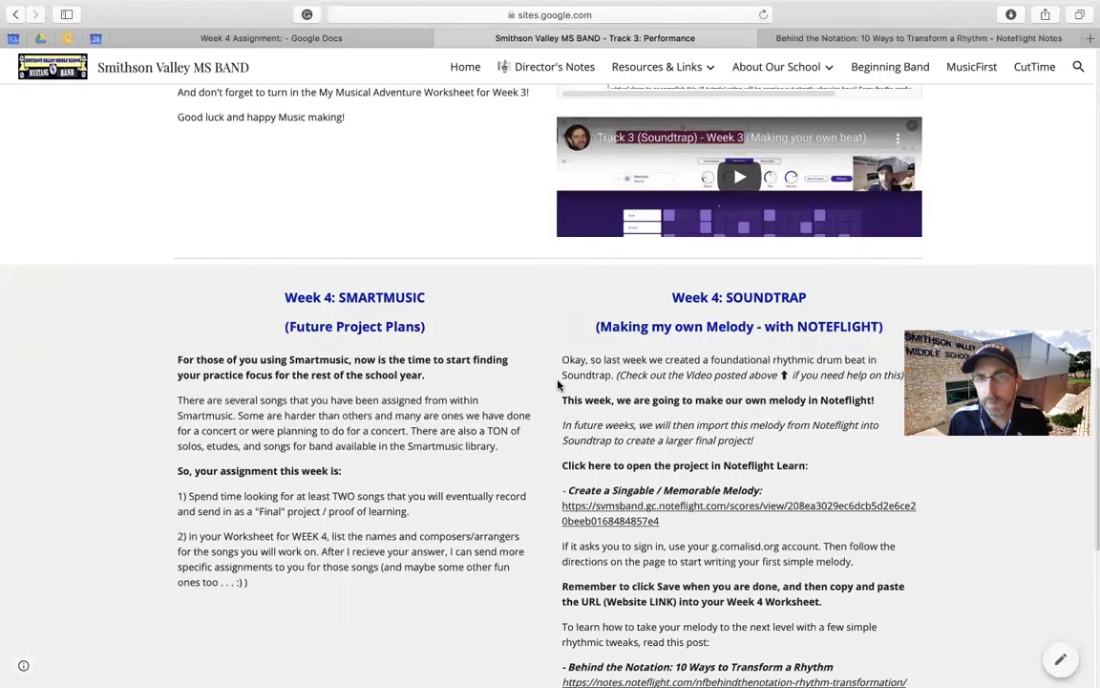
scroll(558, 384, "down", 8)
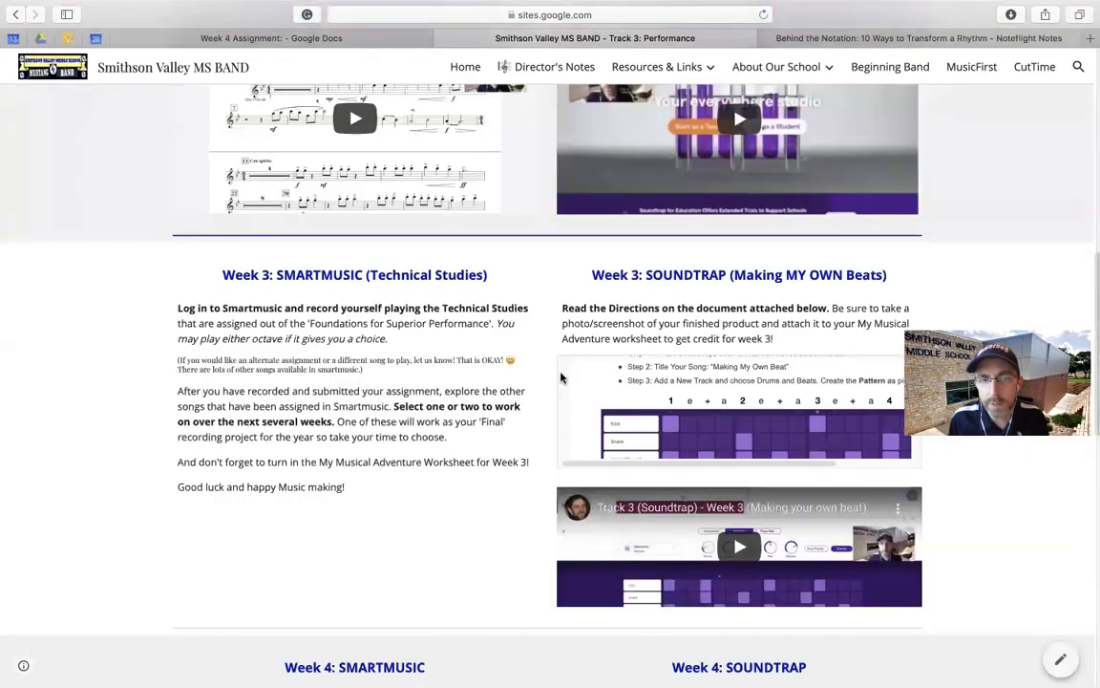
Open the band site's Track 1: MUSIC THEORY page from the links below the Track 3 lessons.
scroll(504, 420, "down", 5)
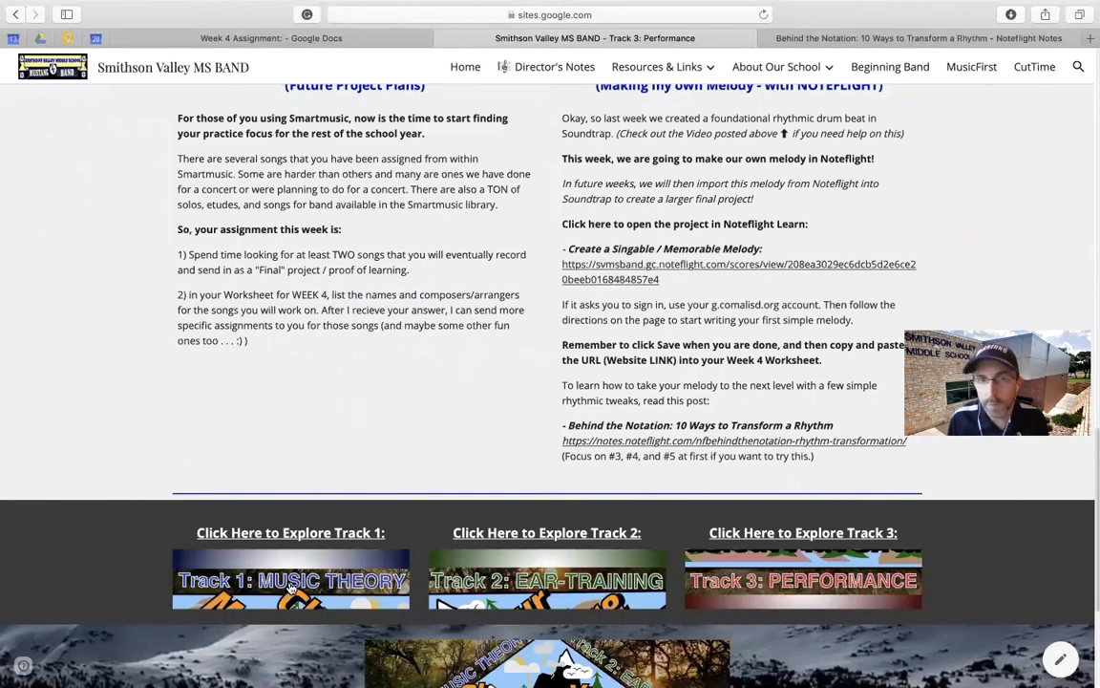
left_click(296, 589)
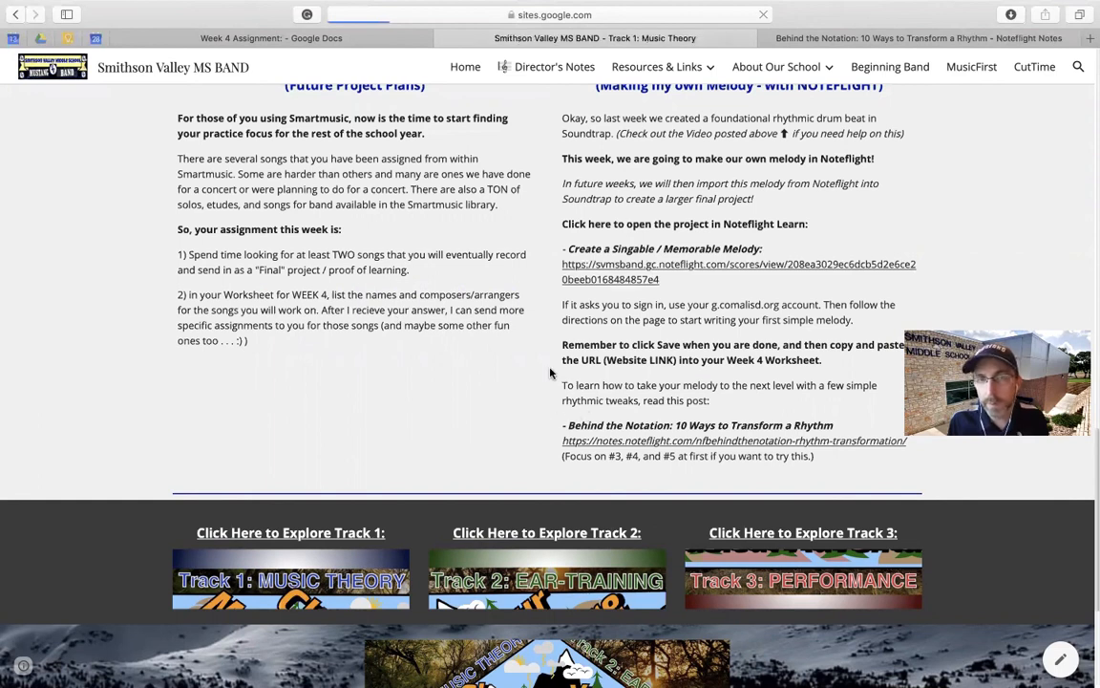
scroll(560, 412, "down", 1)
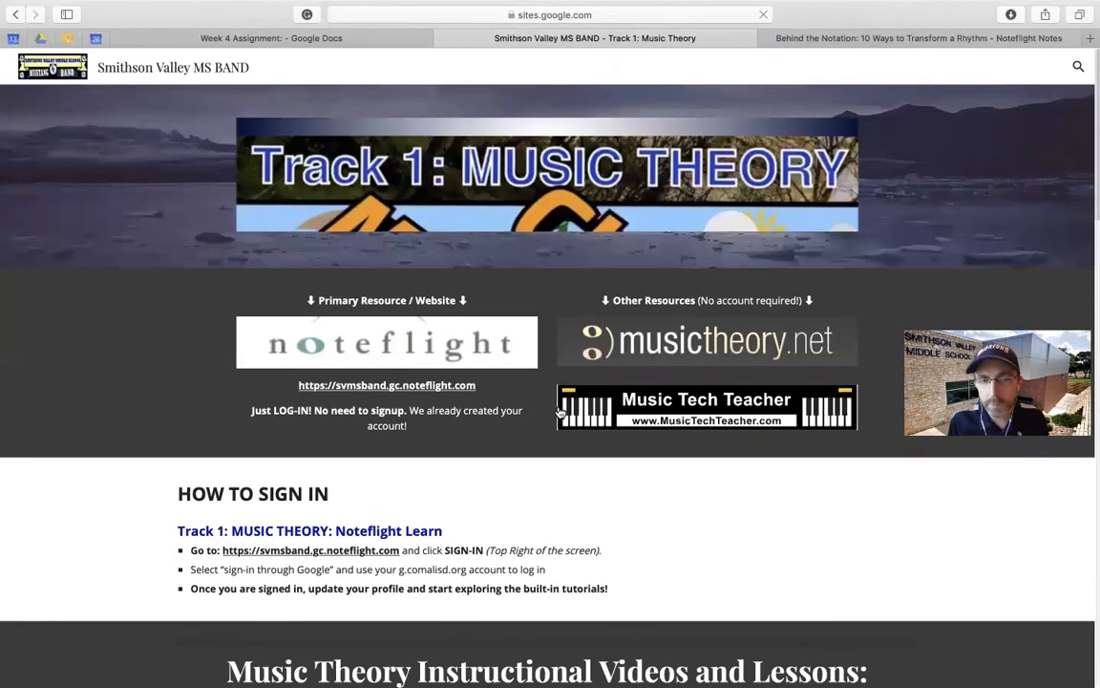
Look through the Track 1: Music Theory page down to the Week 4: COUNTING ALL MY RHYTHMS! instructions and return to its header.
scroll(214, 509, "down", 5)
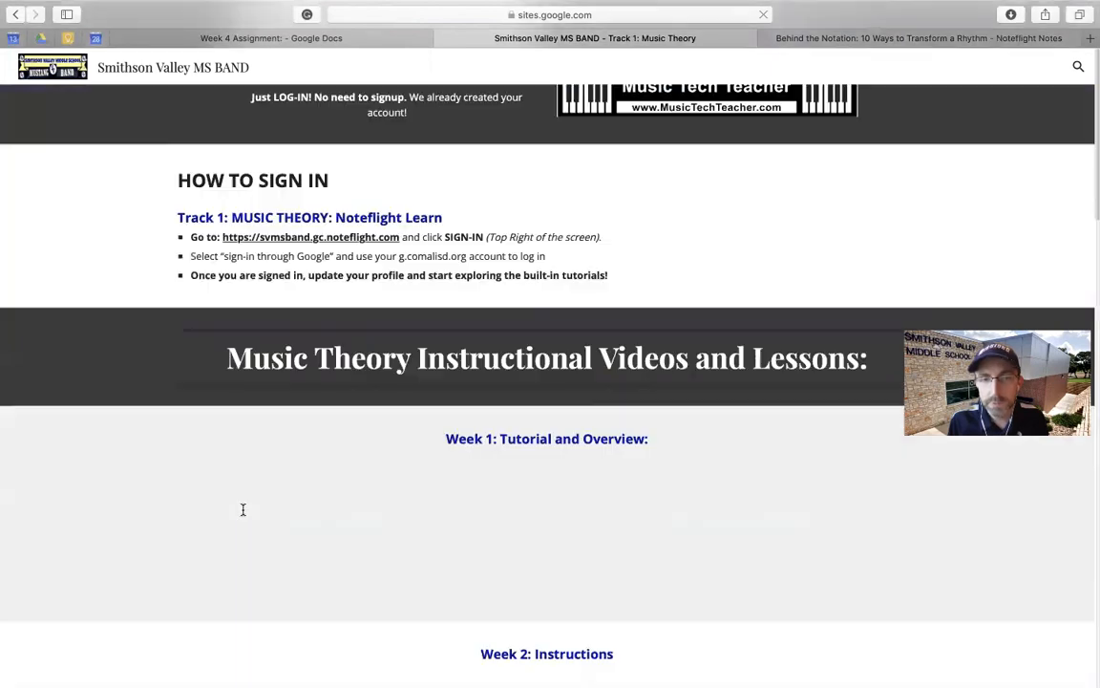
scroll(243, 510, "down", 15)
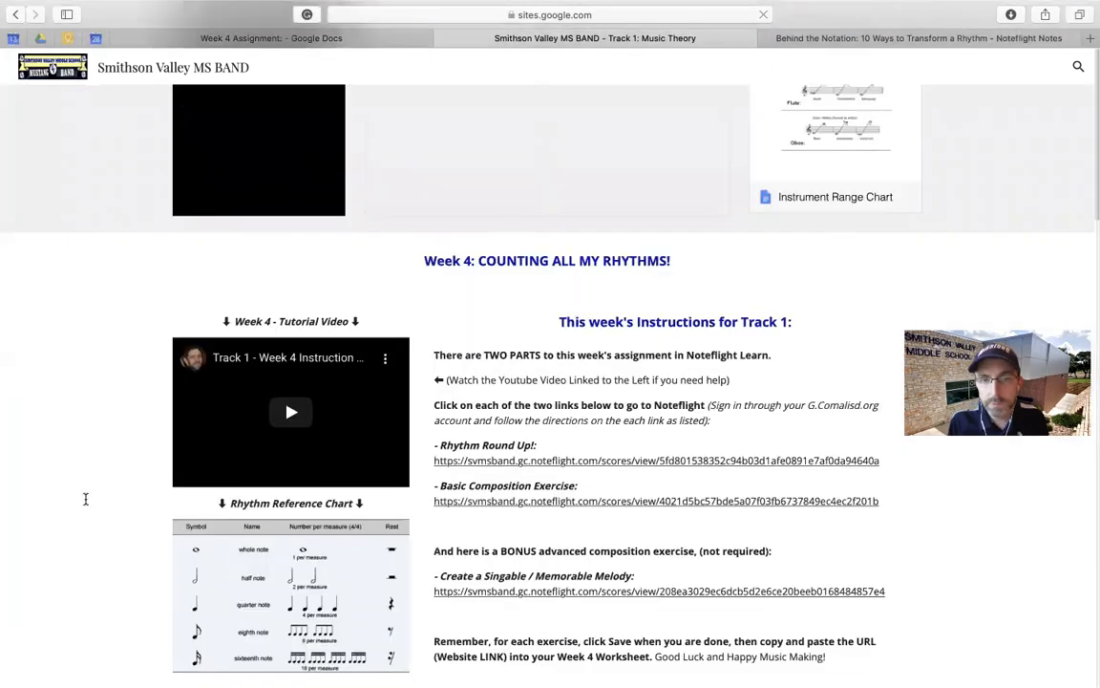
scroll(286, 501, "down", 1)
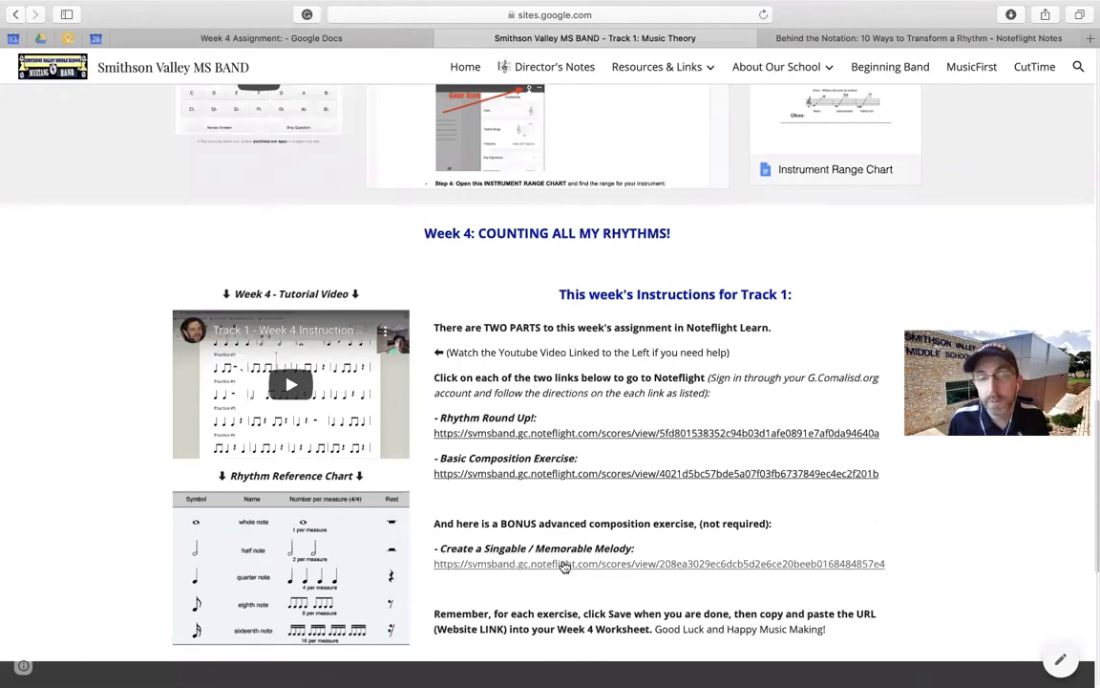
scroll(788, 411, "up", 3)
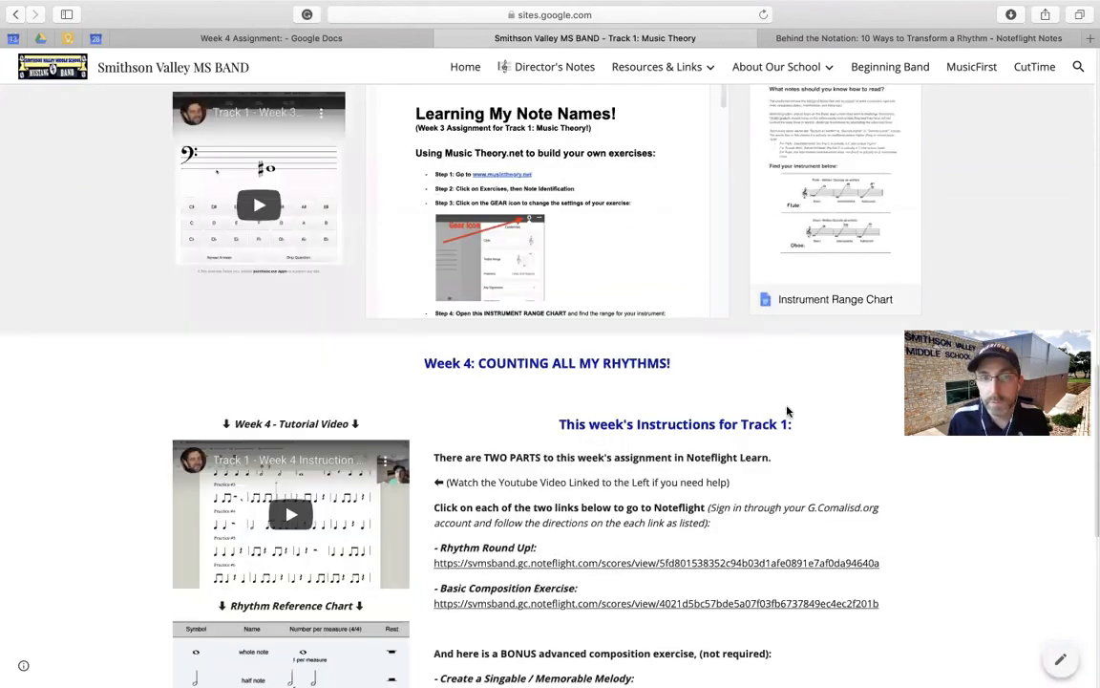
scroll(830, 421, "up", 10)
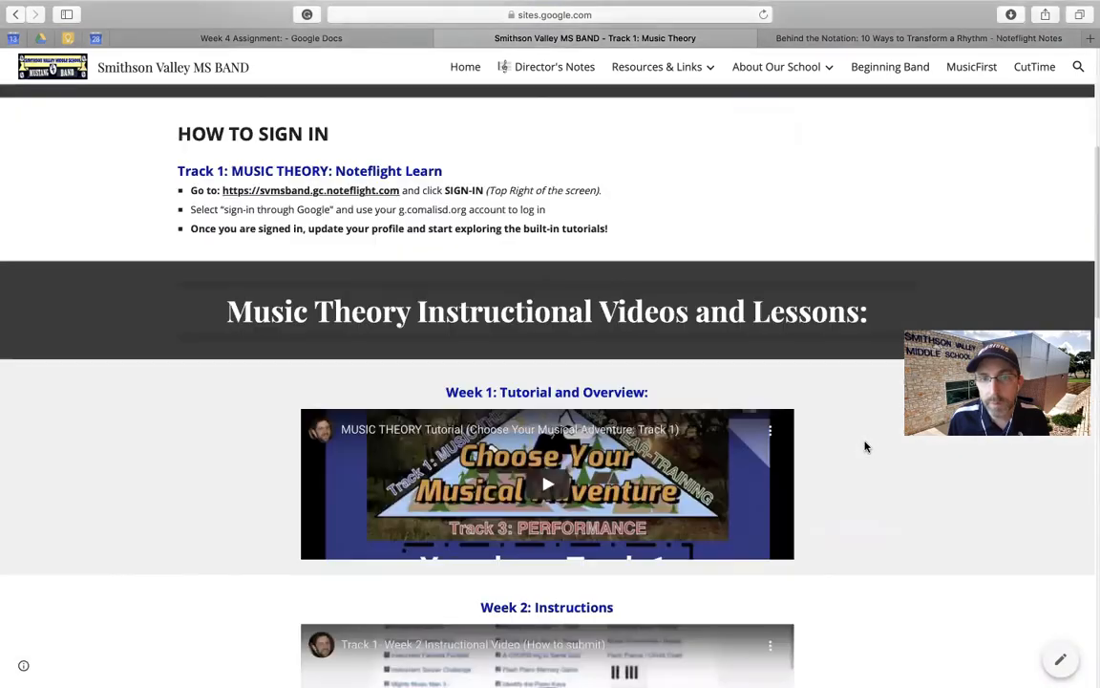
scroll(867, 445, "up", 5)
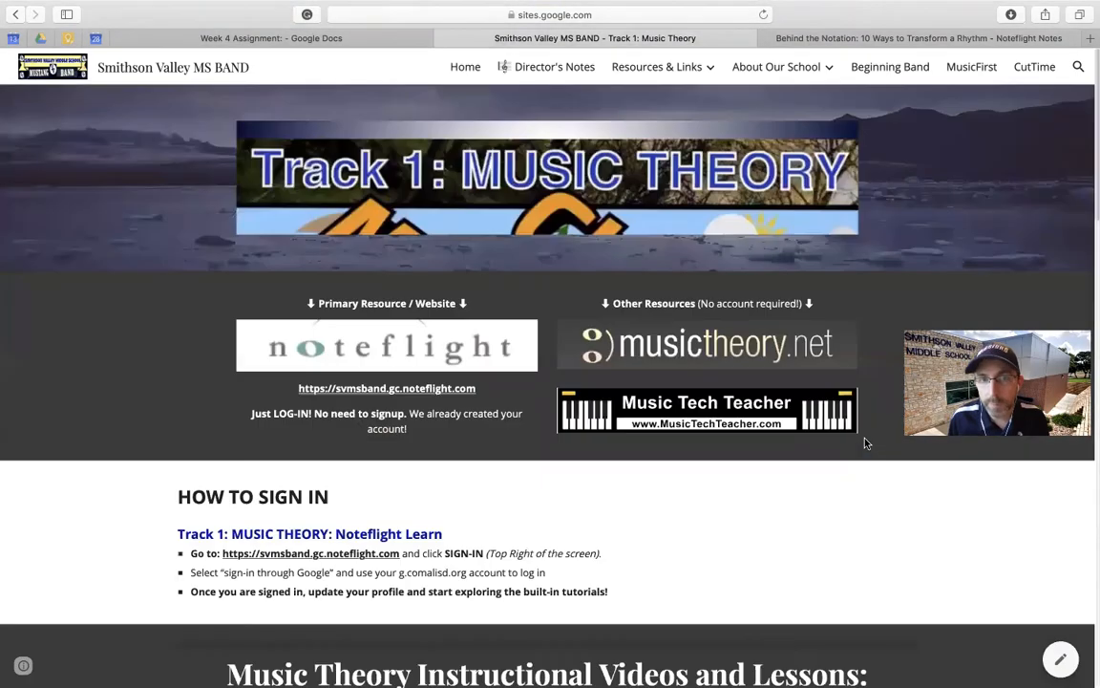
Switch to the Noteflight article "Behind the Notation: 10 Ways to Transform a Rhythm" and skim its opening theme, Diminution and Augmentation sections.
left_click(872, 38)
scroll(723, 341, "down", 15)
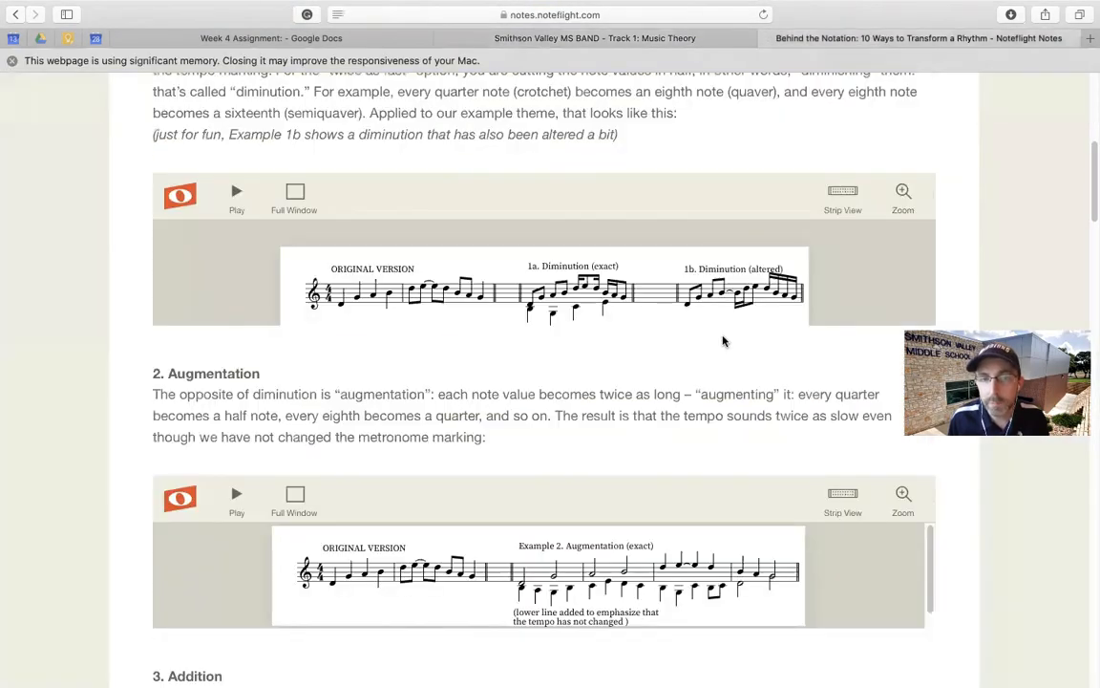
scroll(723, 341, "up", 15)
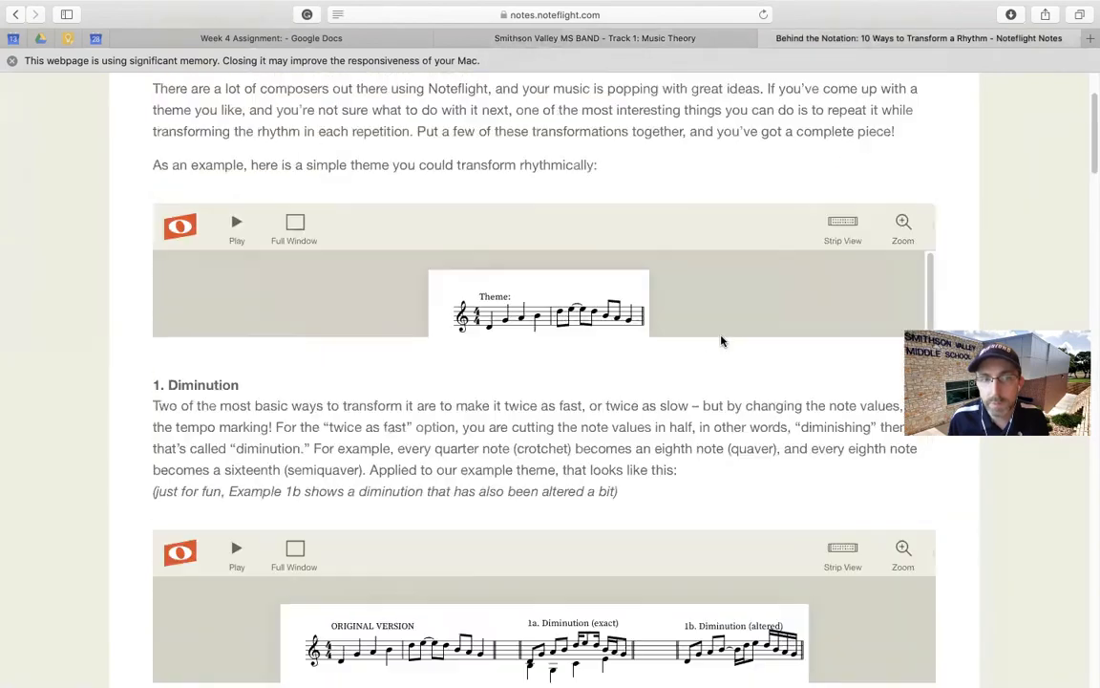
scroll(616, 279, "down", 1)
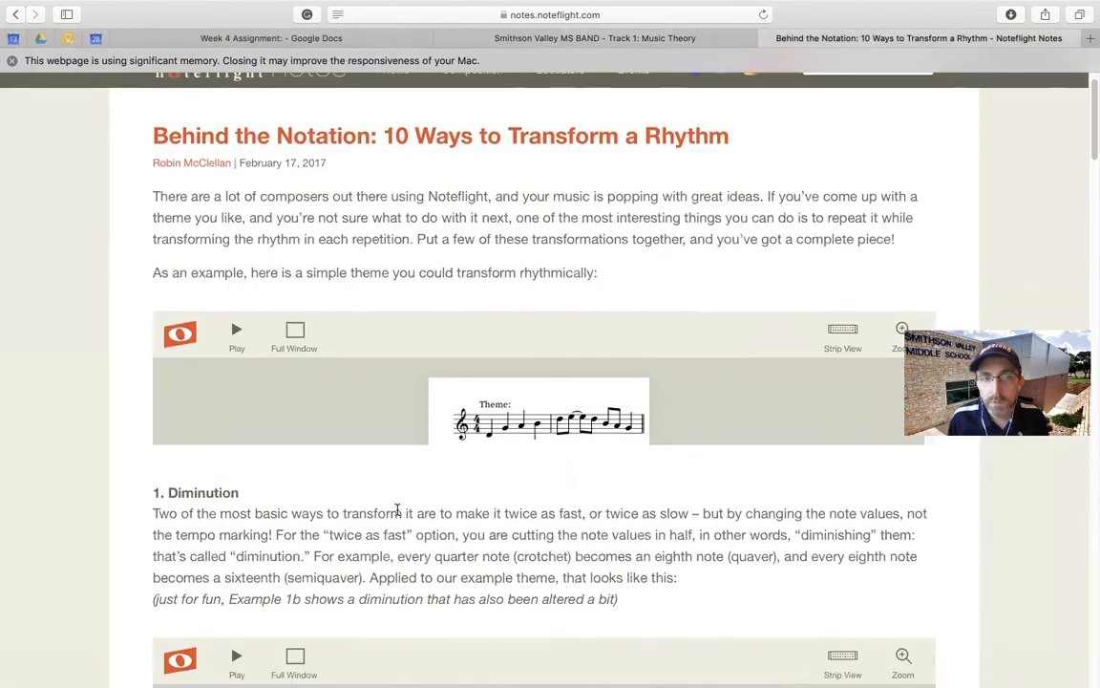
scroll(402, 494, "down", 3)
scroll(402, 494, "down", 3)
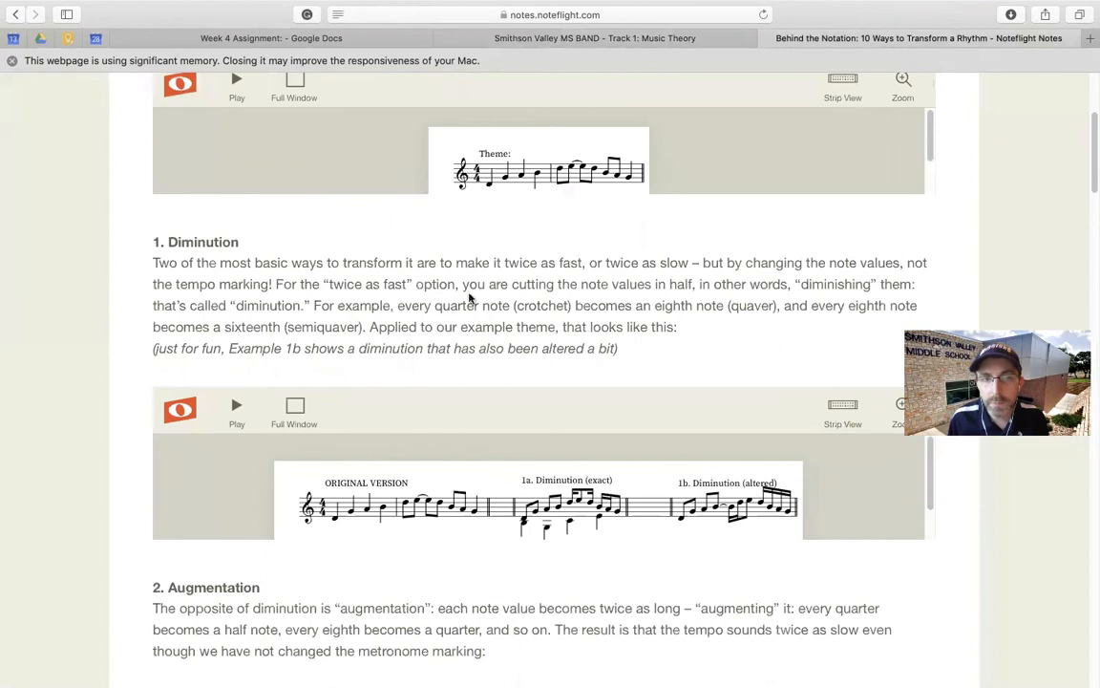
scroll(469, 299, "up", 7)
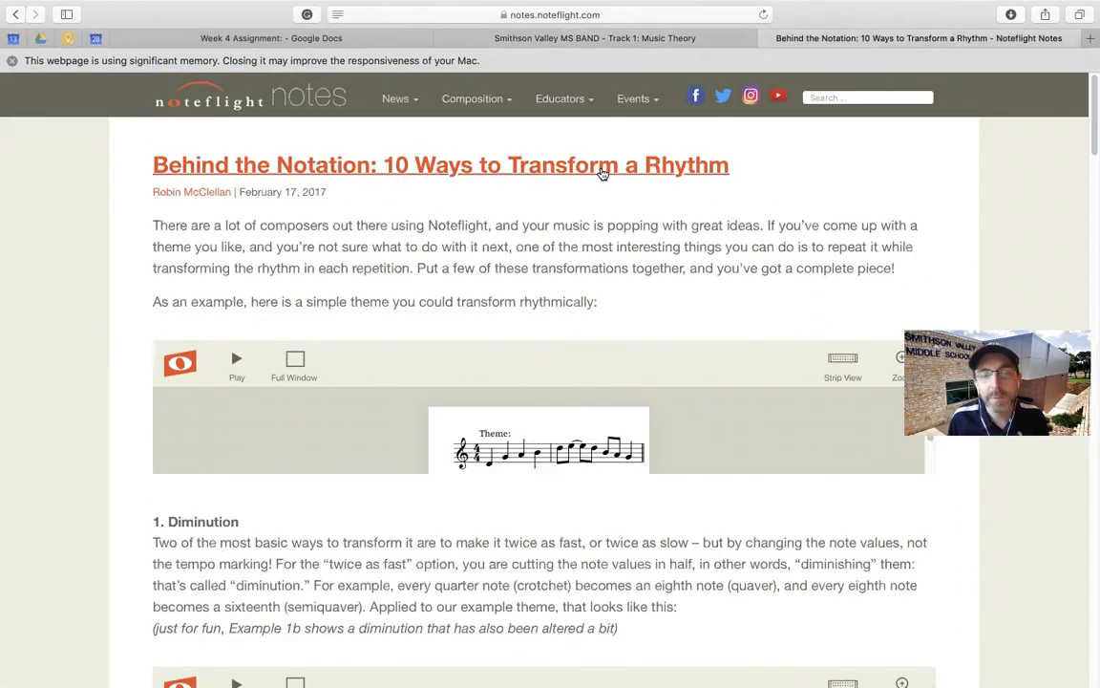